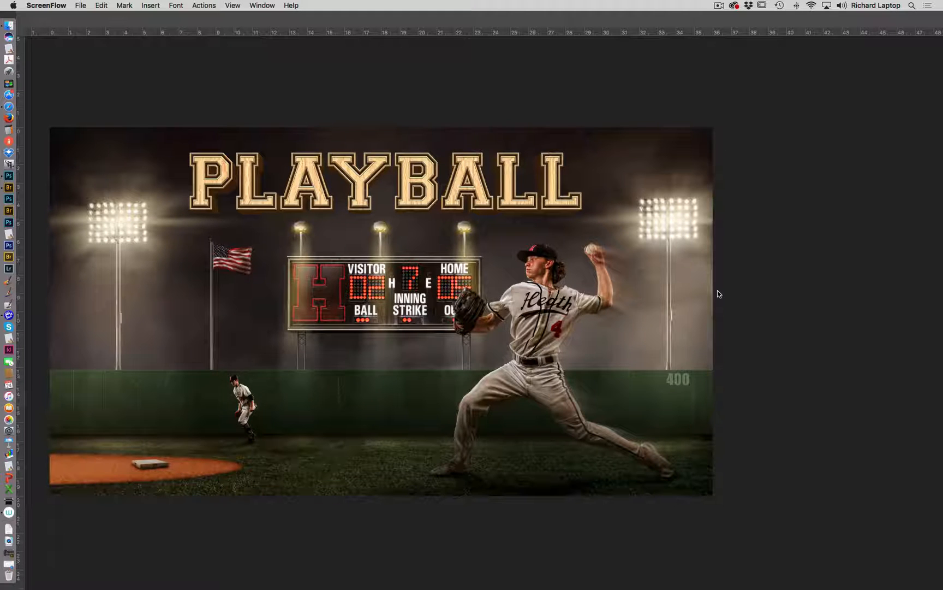
- Switch to Photoshop and hide the PLAYBALL title layer, comparing the poster with and without it
left_click(631, 99)
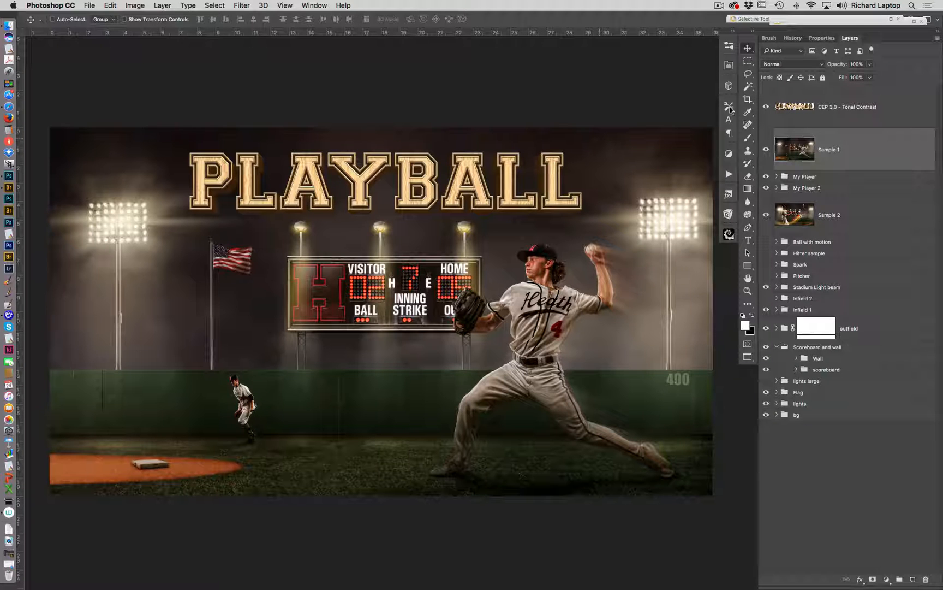
left_click(767, 107)
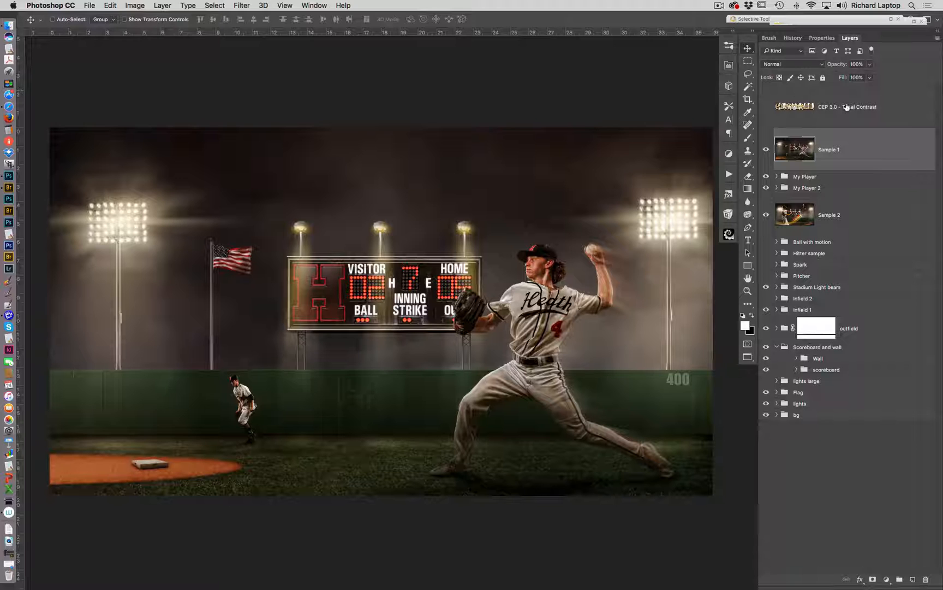
left_click(766, 107)
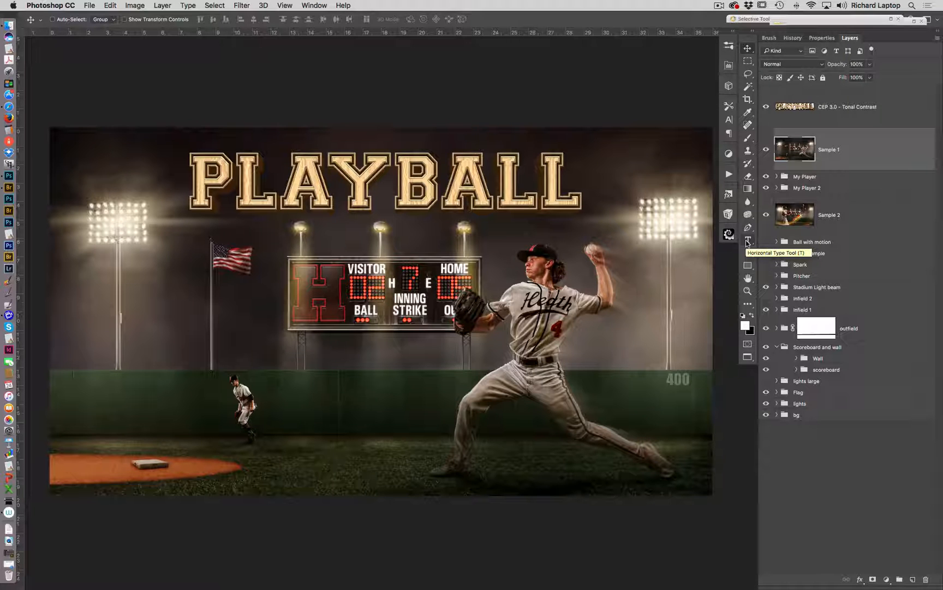
left_click(766, 107)
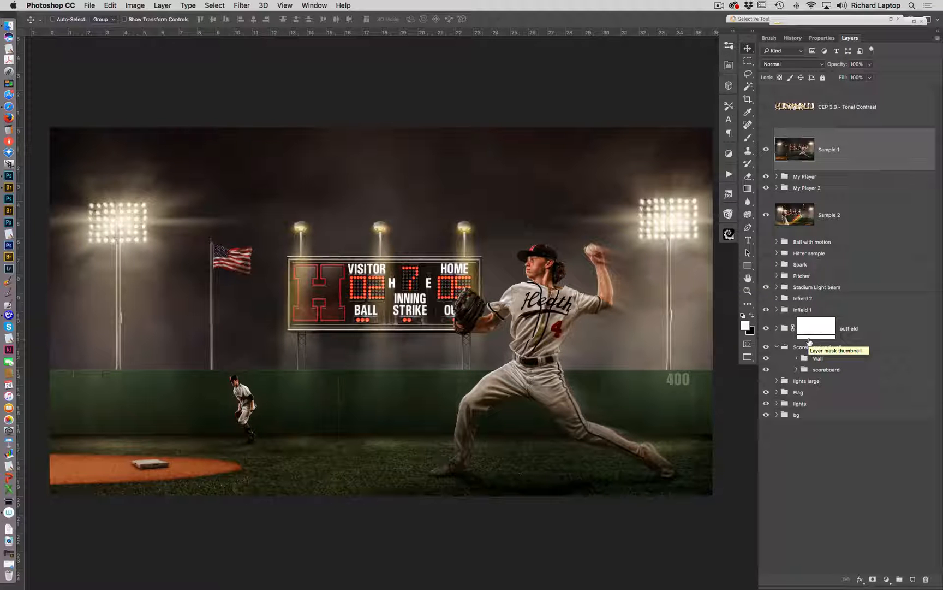
- Return to the standard screen mode and check the document's dimensions and resolution in Image Size without changing them
key("f")
key("f")
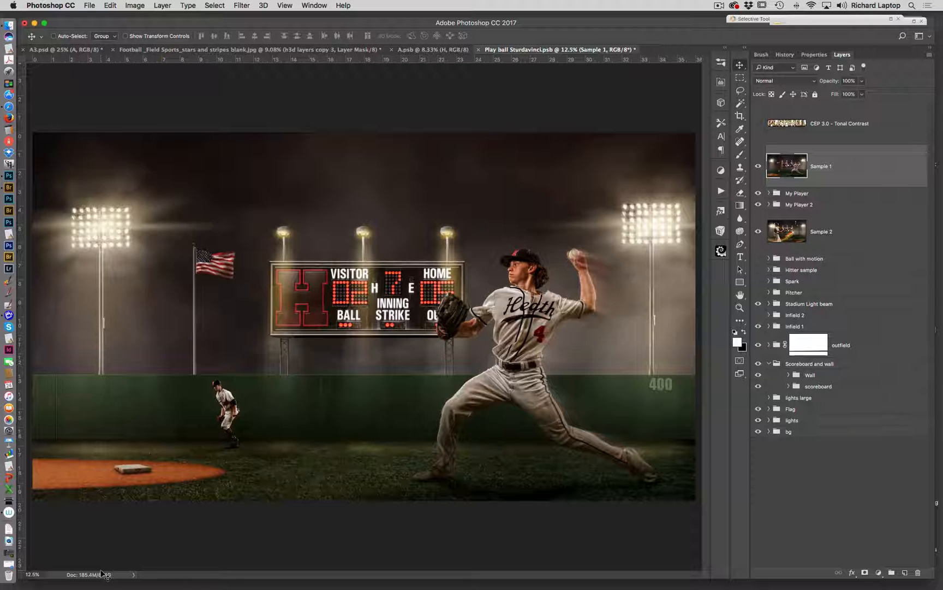
left_click(135, 6)
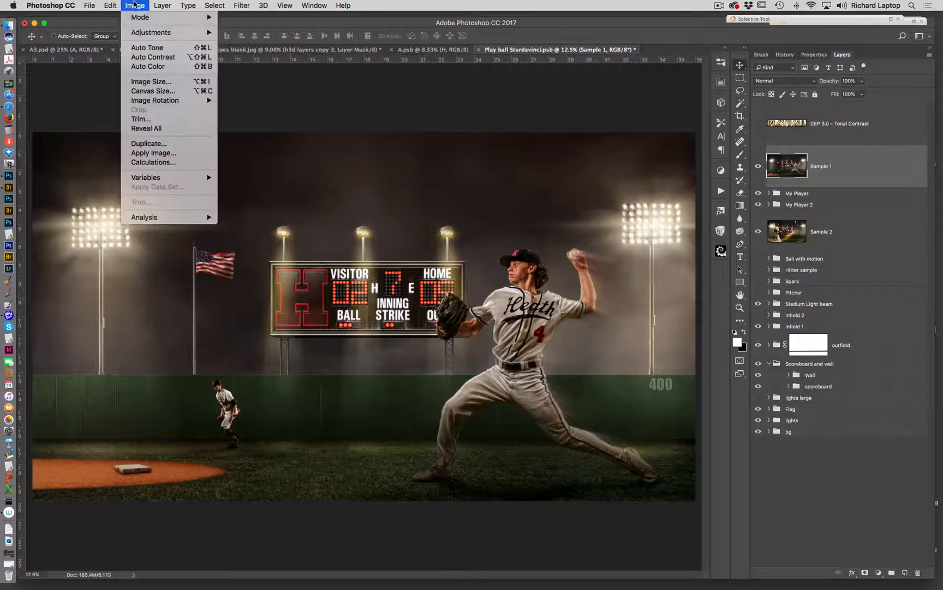
left_click(164, 82)
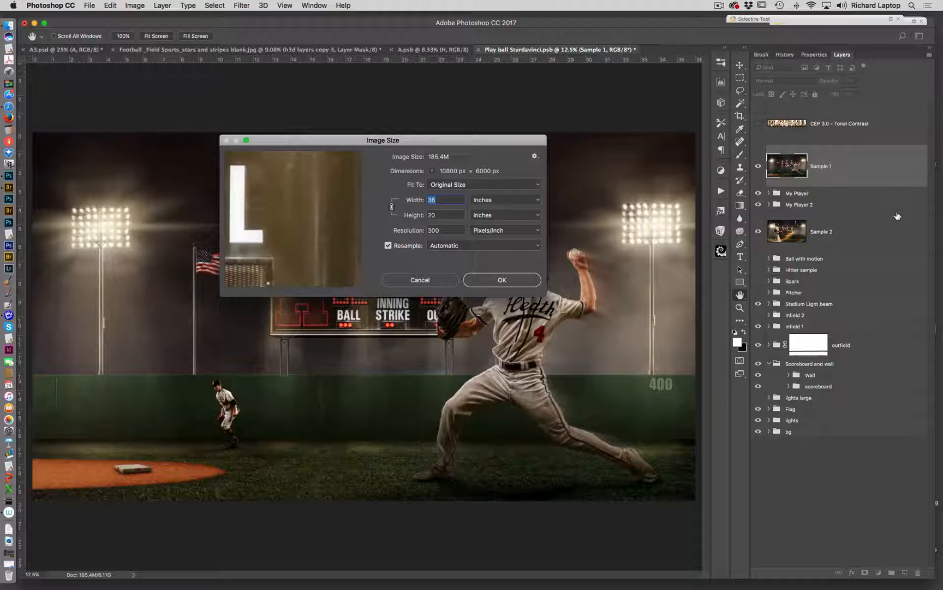
left_click(450, 280)
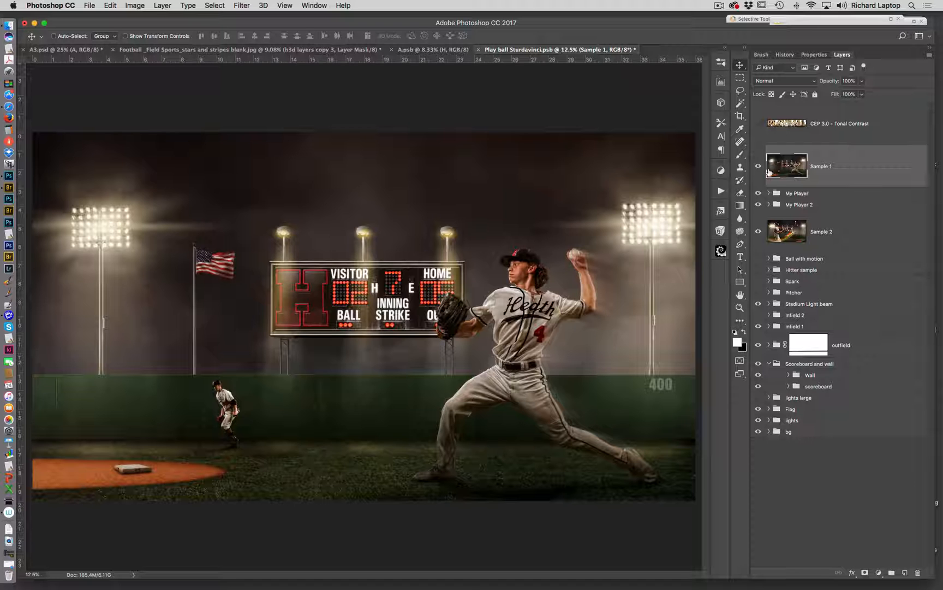
- Hide the Sample 2 and Sample 1 layers, comparing the flattened Sample 1 image with the layered template beneath
left_click(759, 166)
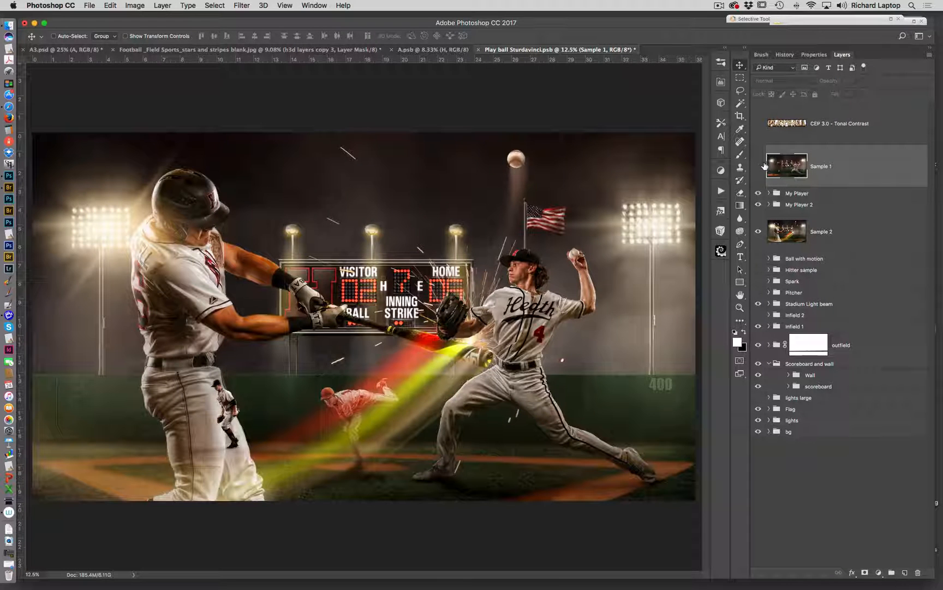
left_click(758, 166)
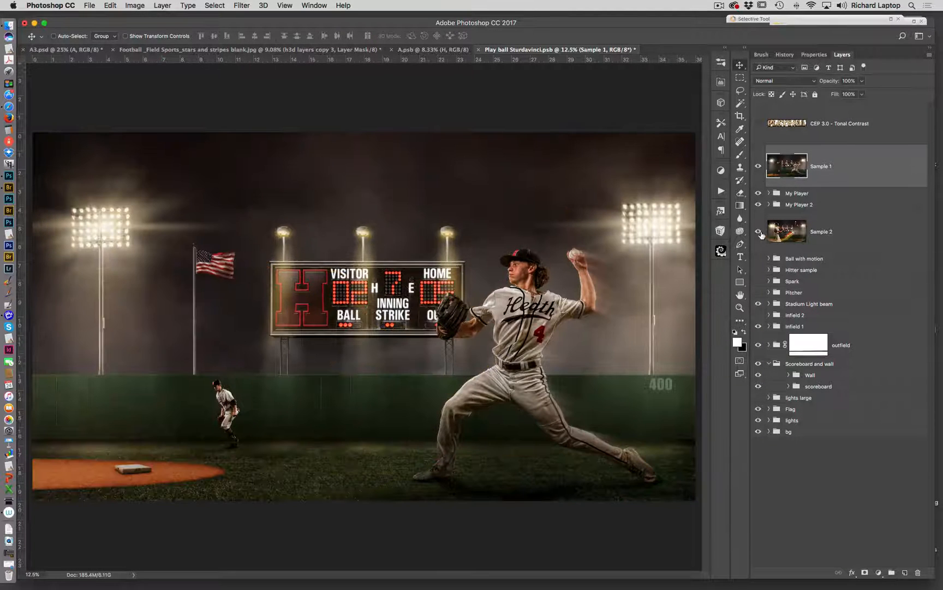
left_click(758, 232)
left_click(759, 167)
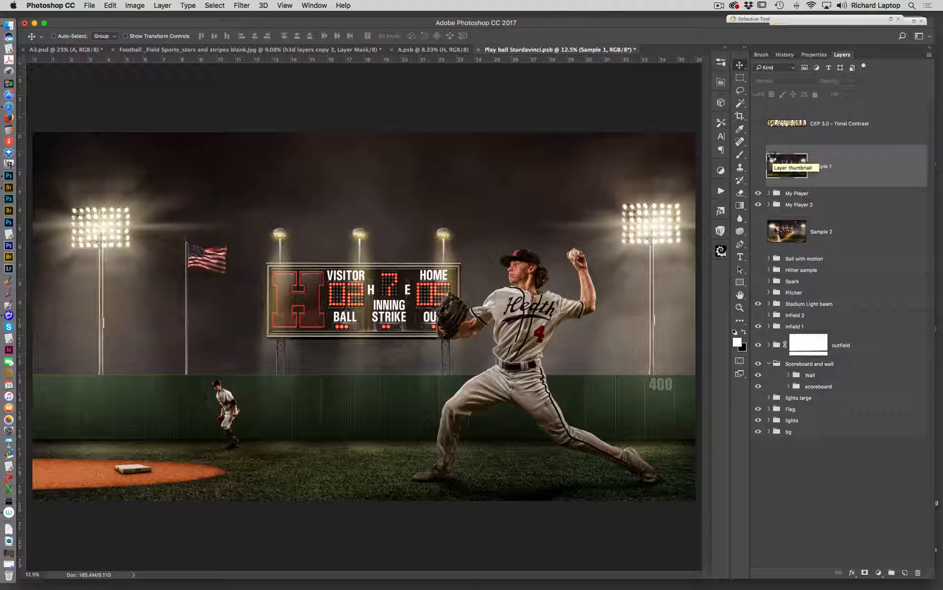
left_click(758, 167)
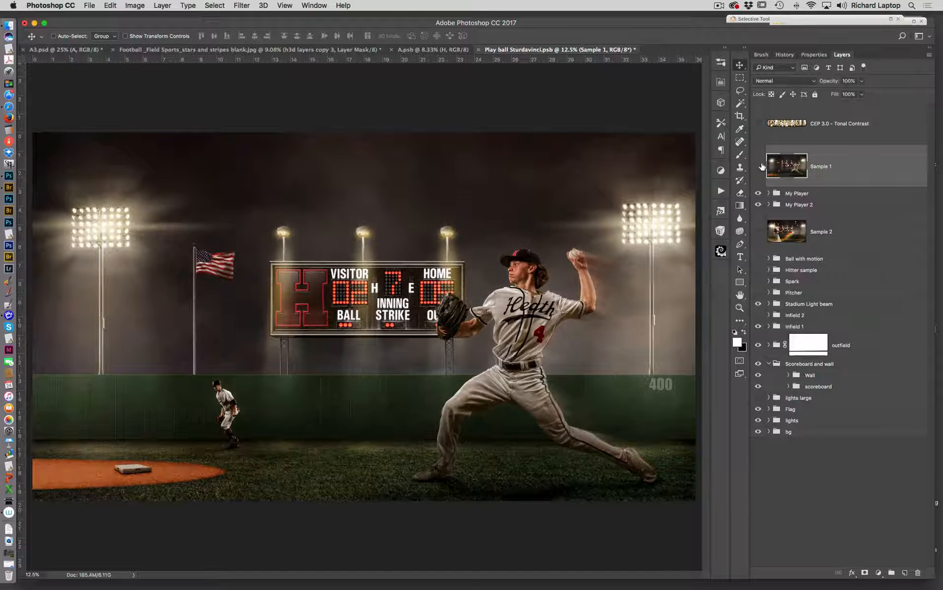
left_click(758, 166)
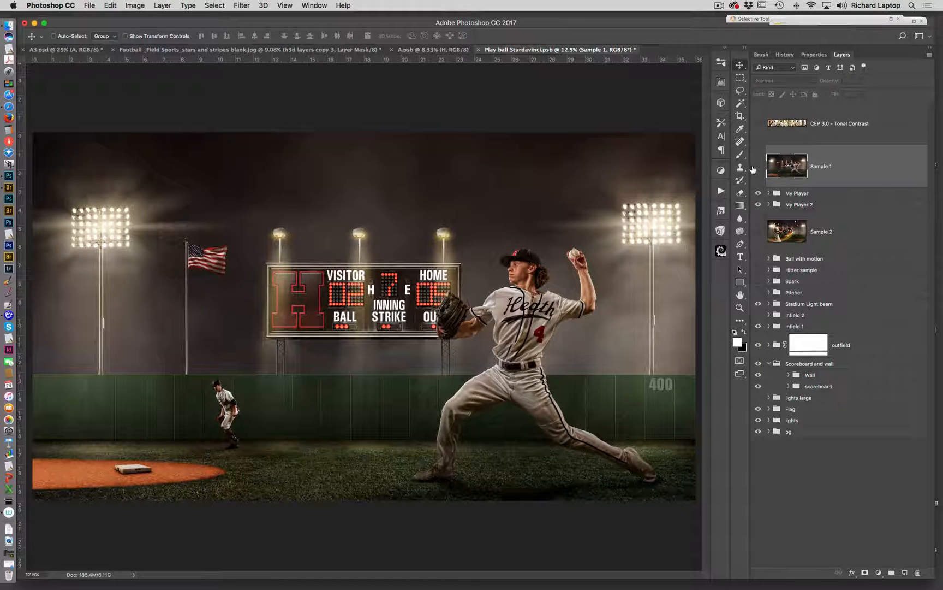
left_click(759, 167)
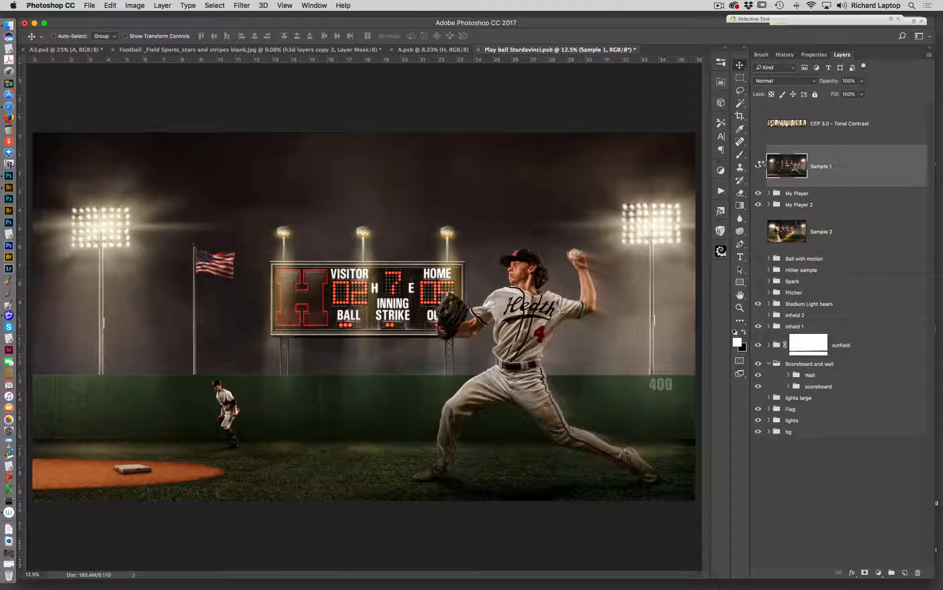
left_click(759, 163)
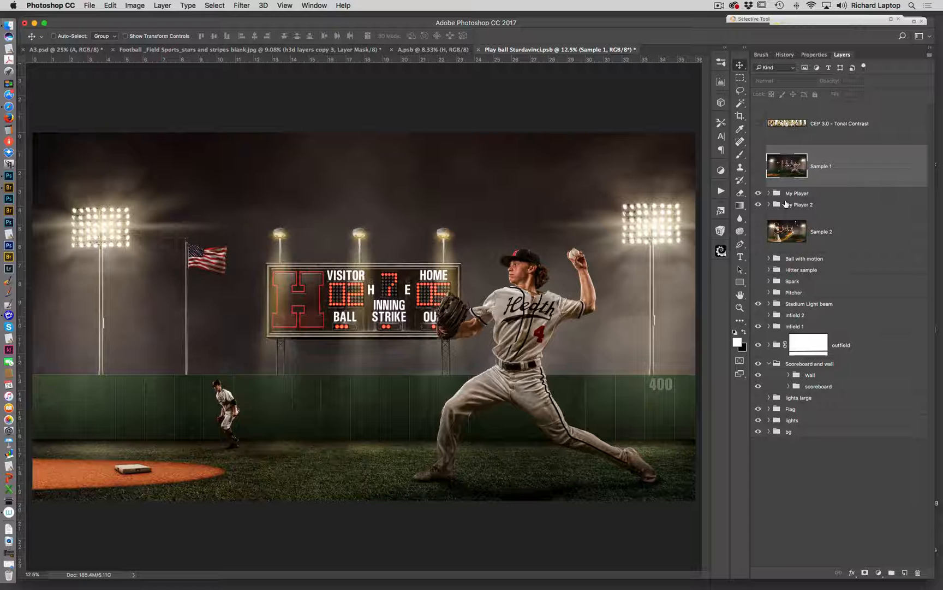
- Compare the scene with and without the My Player group, and expand the group to show its layers
left_click(758, 194)
left_click(759, 193)
left_click(759, 194)
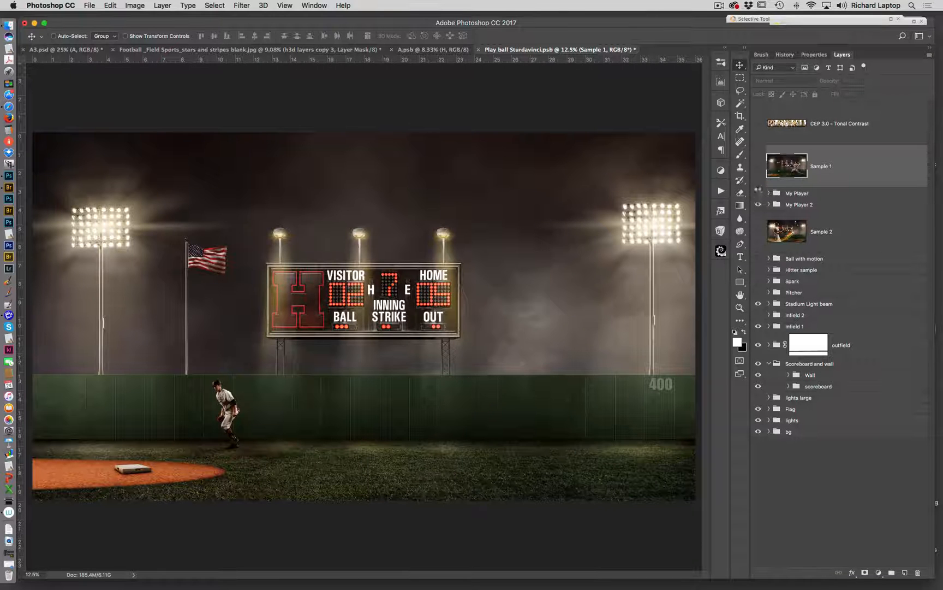
left_click(758, 193)
left_click(769, 193)
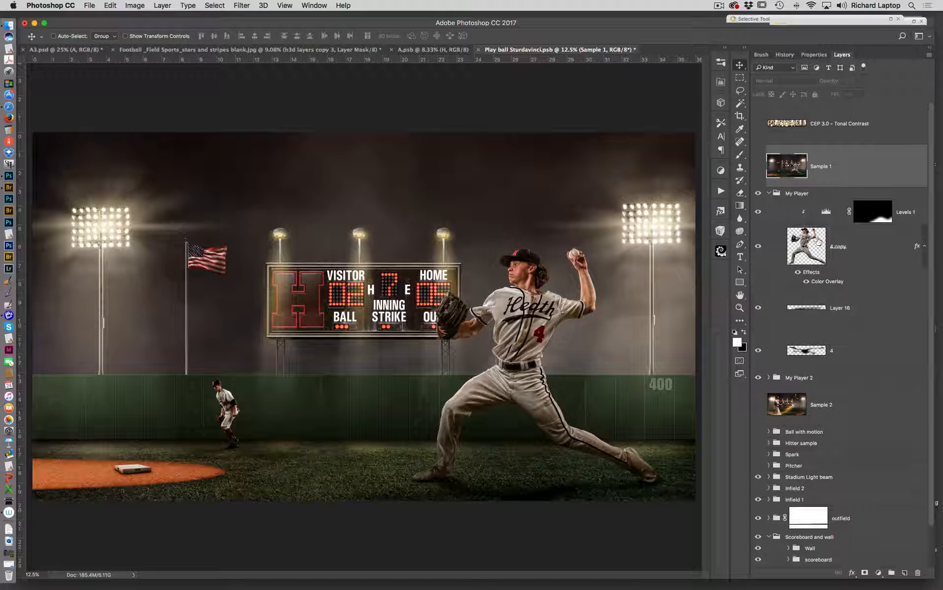
- Compare the pitcher with and without the Levels 1 adjustment and the Color Overlay effect on his layer
left_click(759, 212)
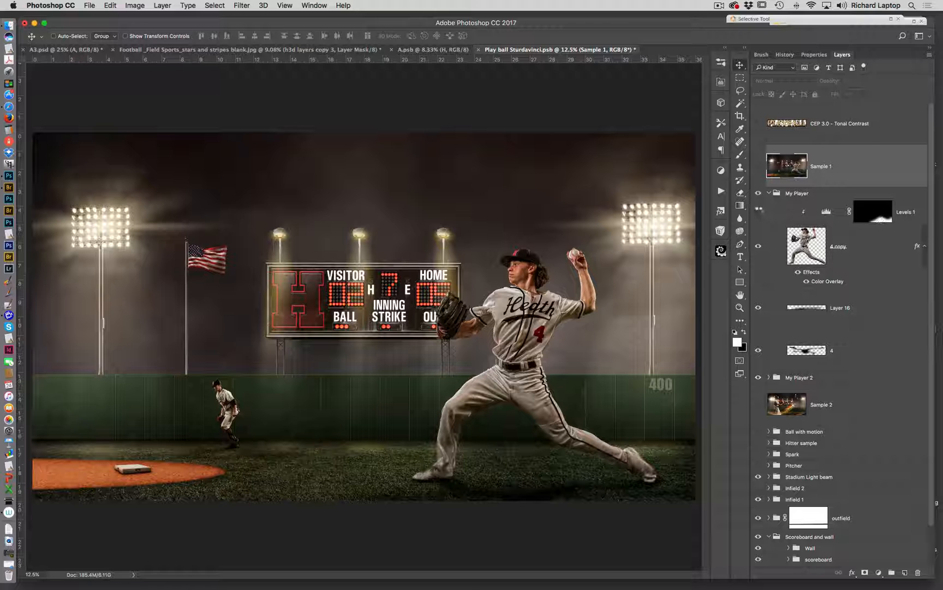
left_click(759, 213)
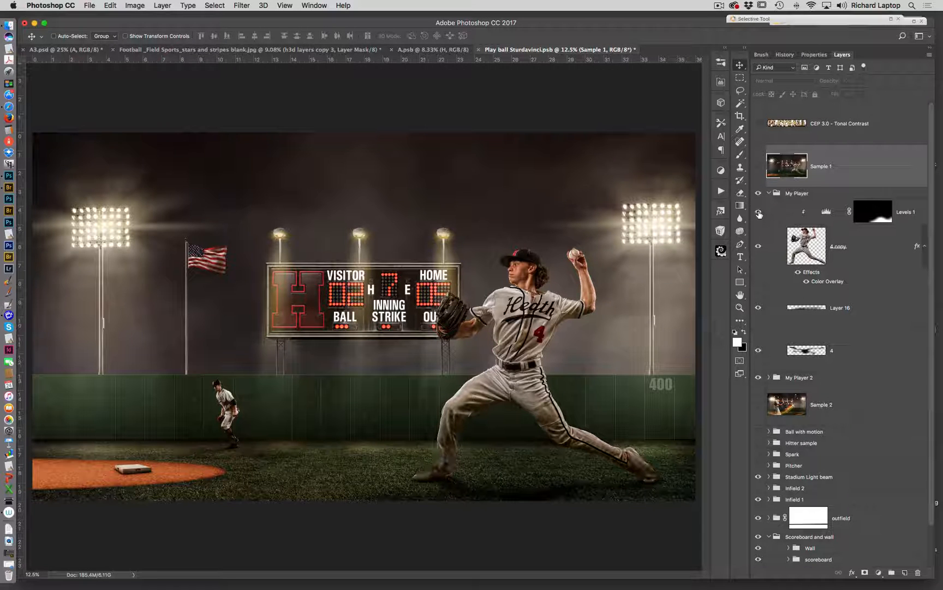
left_click(758, 213)
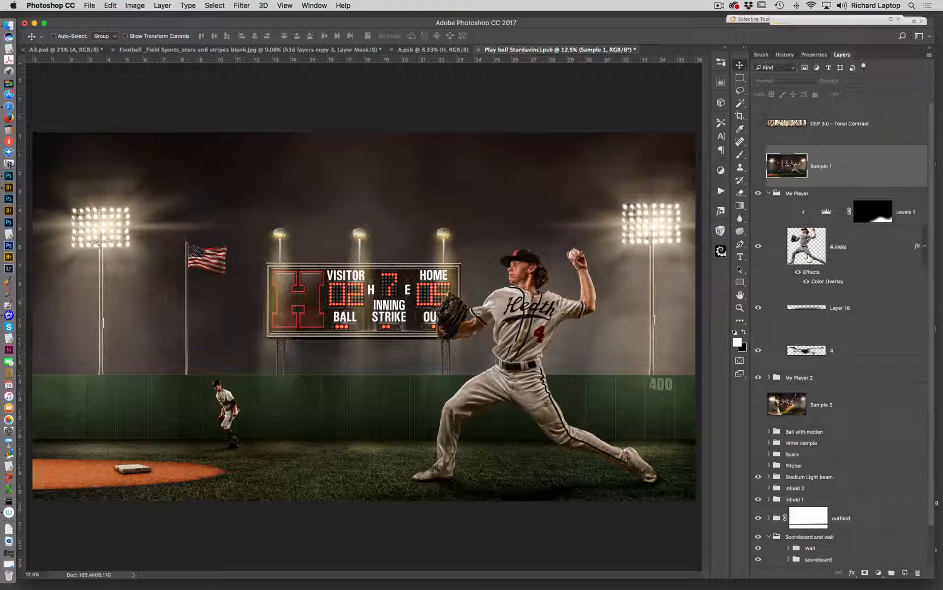
left_click(758, 211)
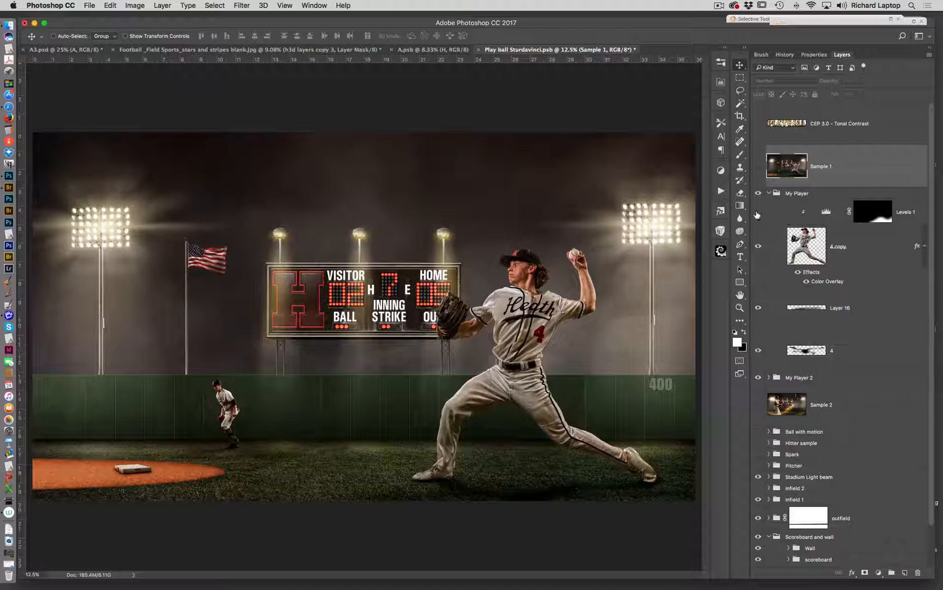
left_click(798, 272)
left_click(798, 272)
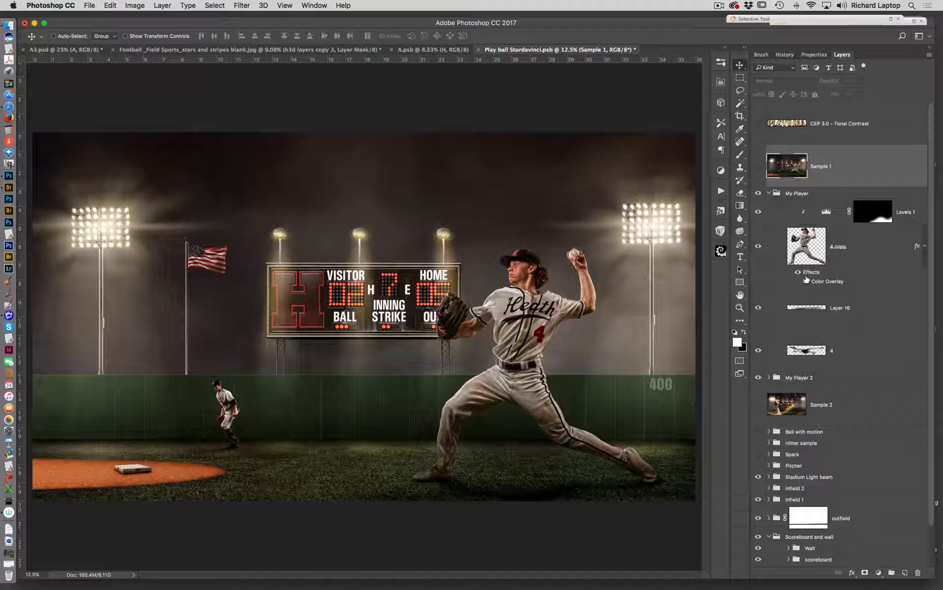
- Compare the pitcher with and without the shadow layers Layer 16 and 4, and inspect their blend mode and opacity
left_click(758, 308)
left_click(757, 307)
left_click(758, 350)
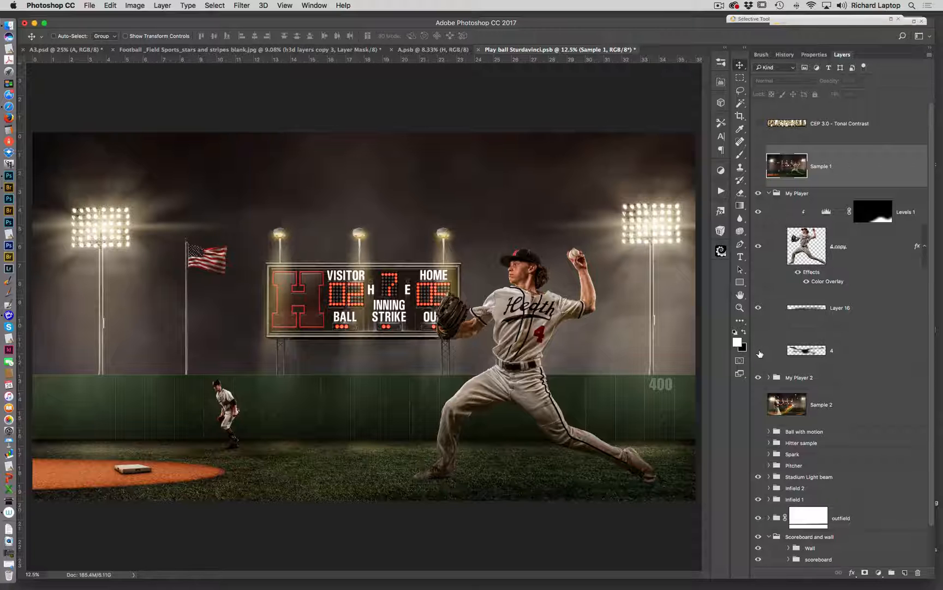
left_click(758, 350)
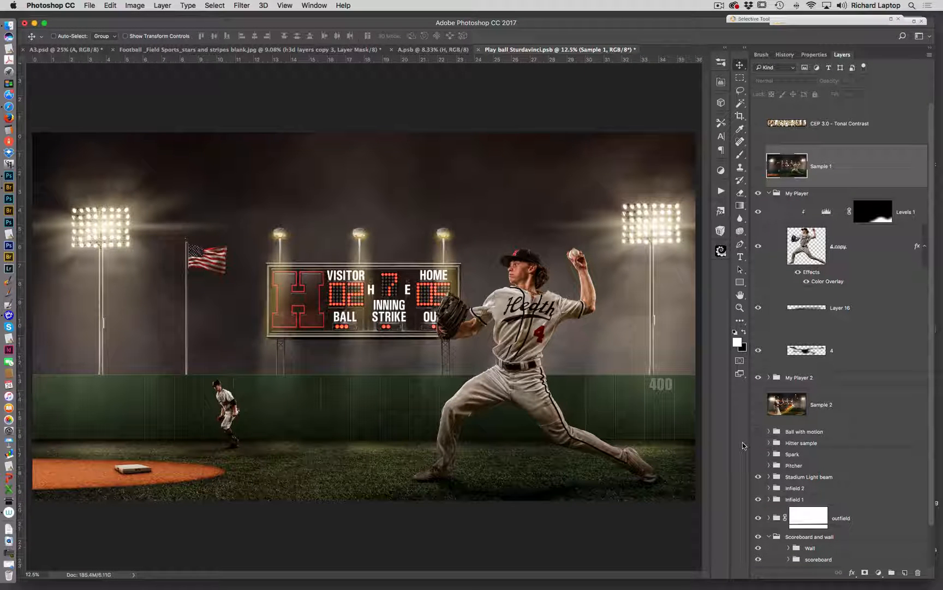
left_click(863, 314)
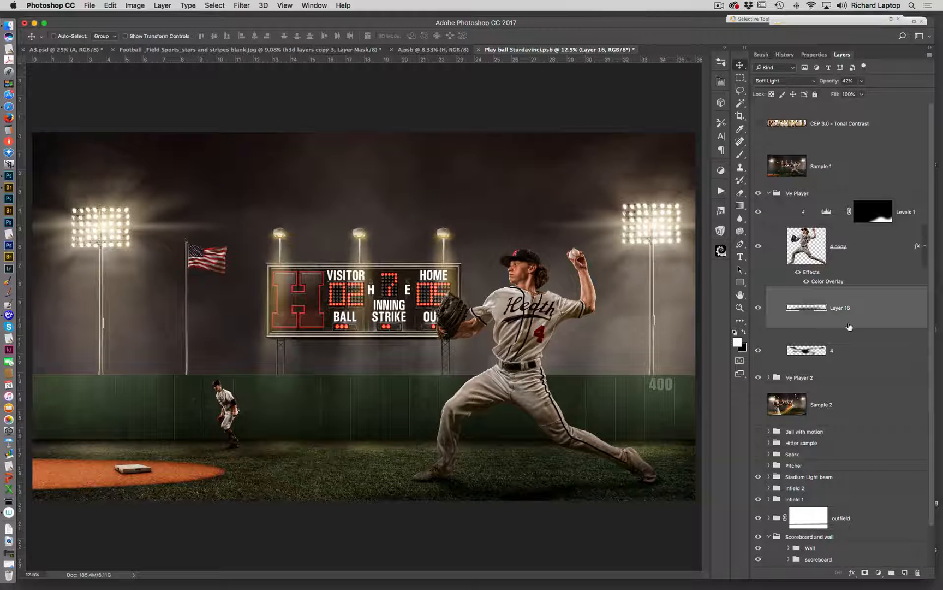
left_click(855, 356)
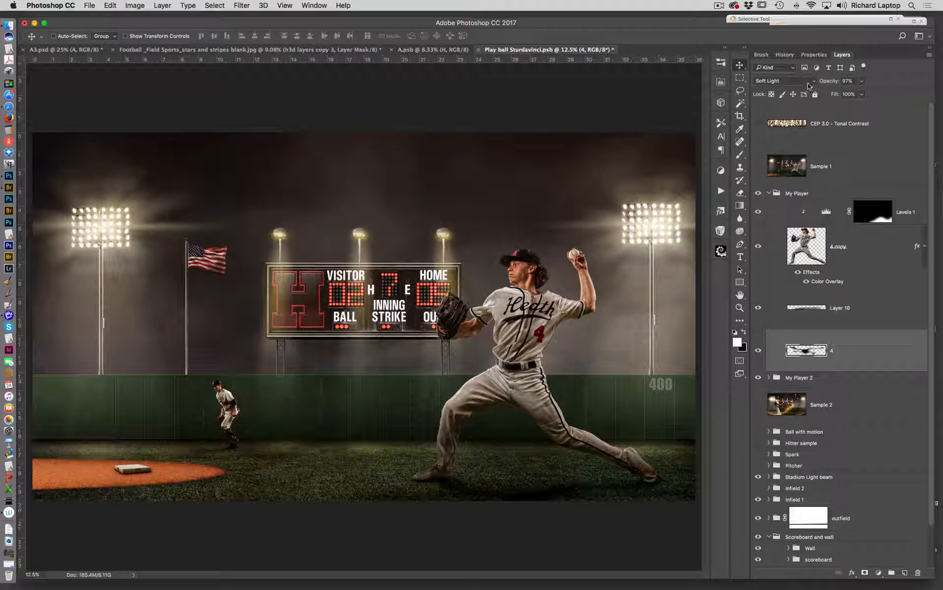
left_click(849, 313)
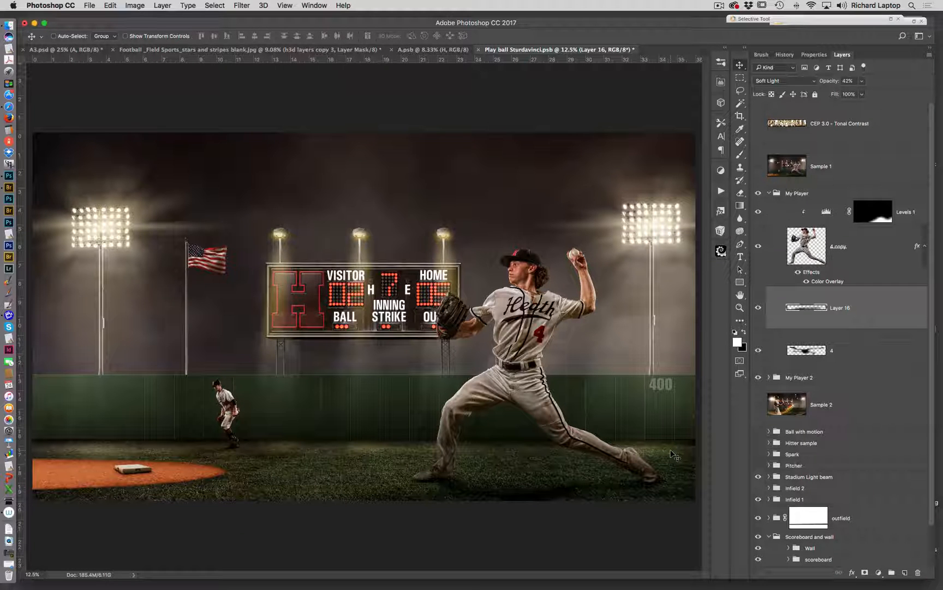
- Collapse the My Player group and hide it so the pitcher is removed from the scene
left_click_drag(688, 24, 687, 21)
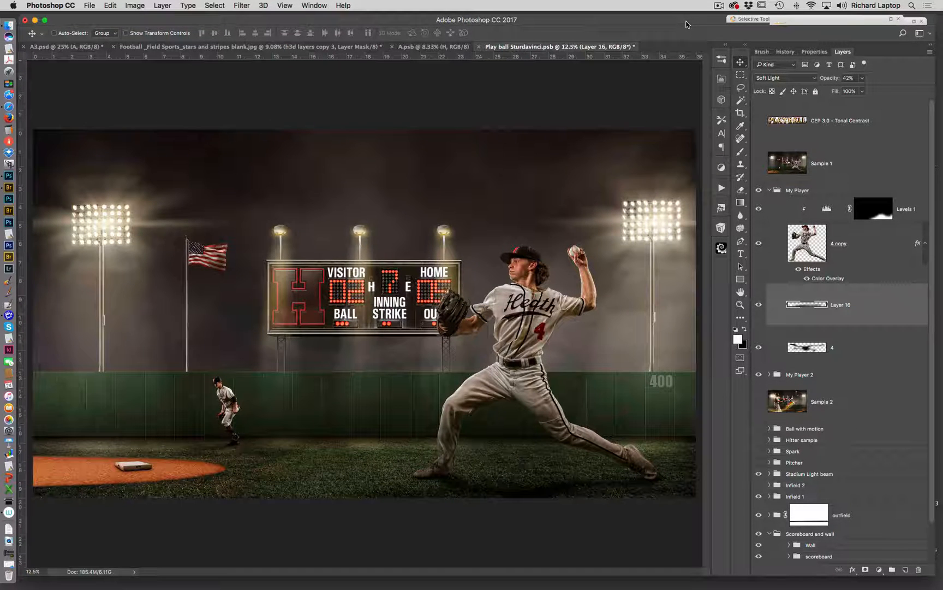
left_click(769, 190)
left_click(759, 190)
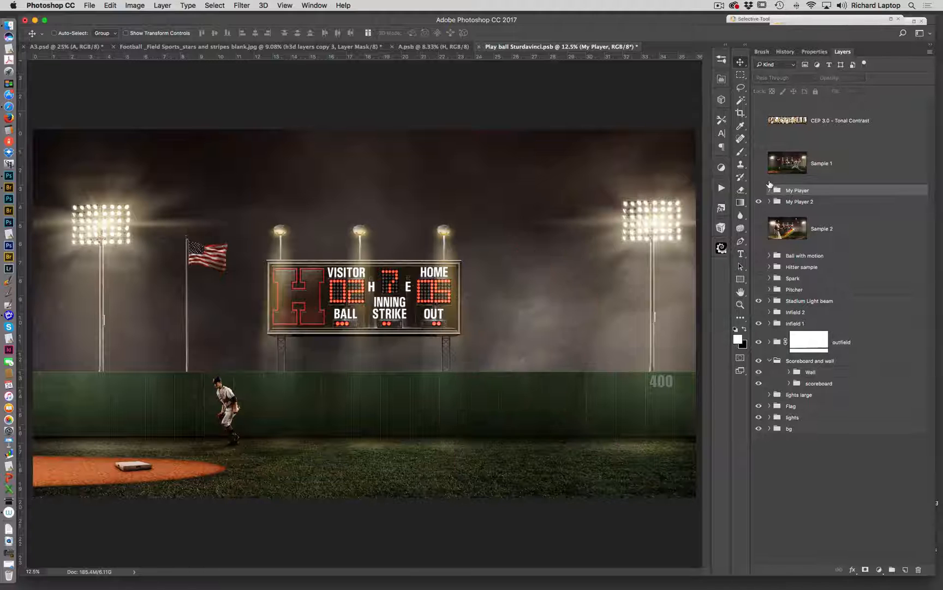
- Examine the layers inside the My Player 2 group and compare the scene with and without the small outfield player
left_click(759, 201)
left_click(759, 201)
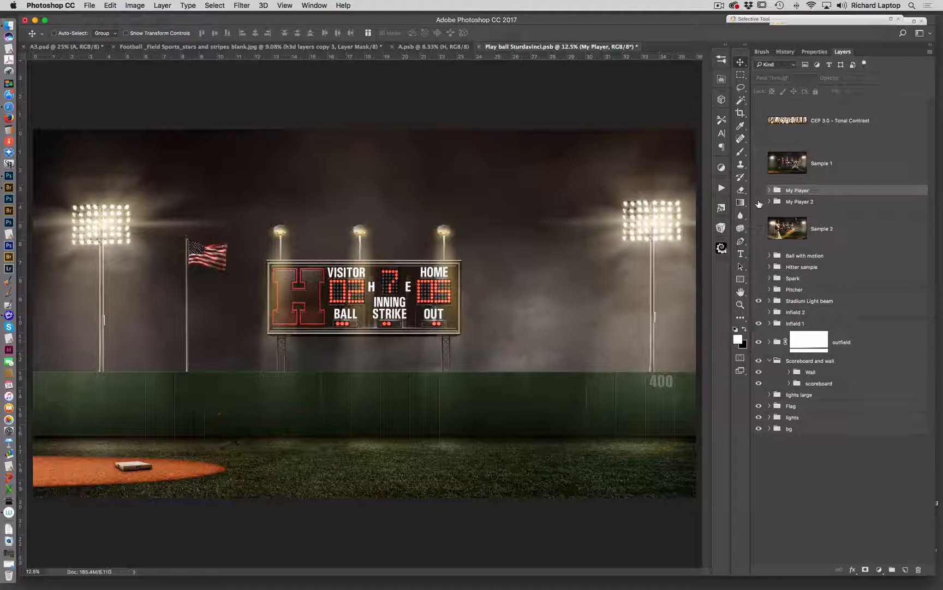
left_click(769, 202)
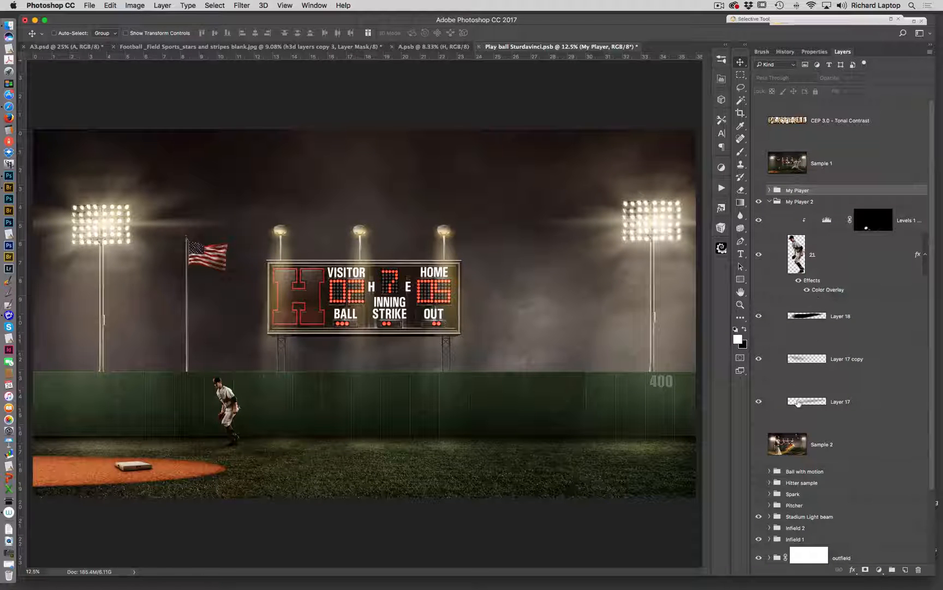
left_click(770, 201)
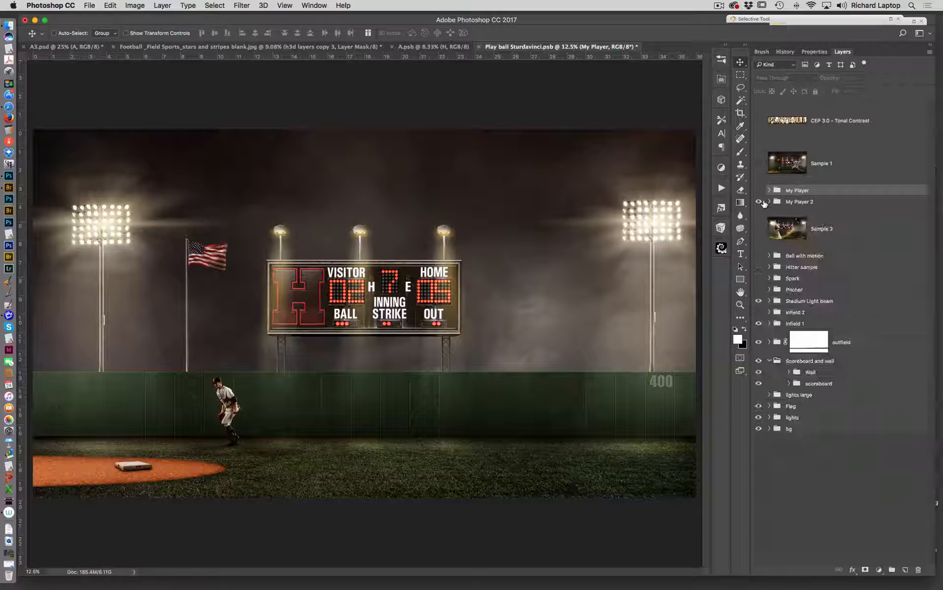
left_click(758, 202)
left_click(758, 201)
left_click(758, 202)
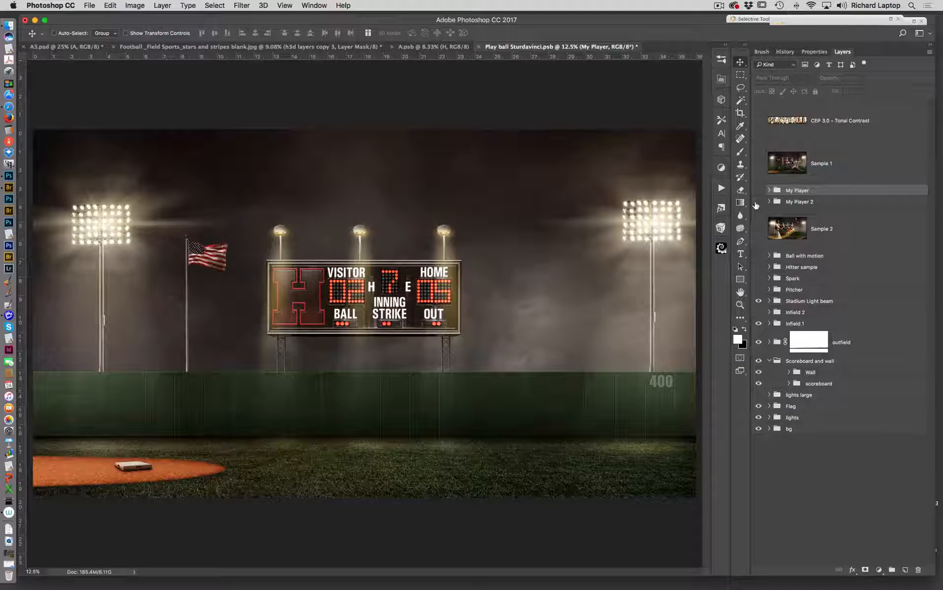
left_click(758, 201)
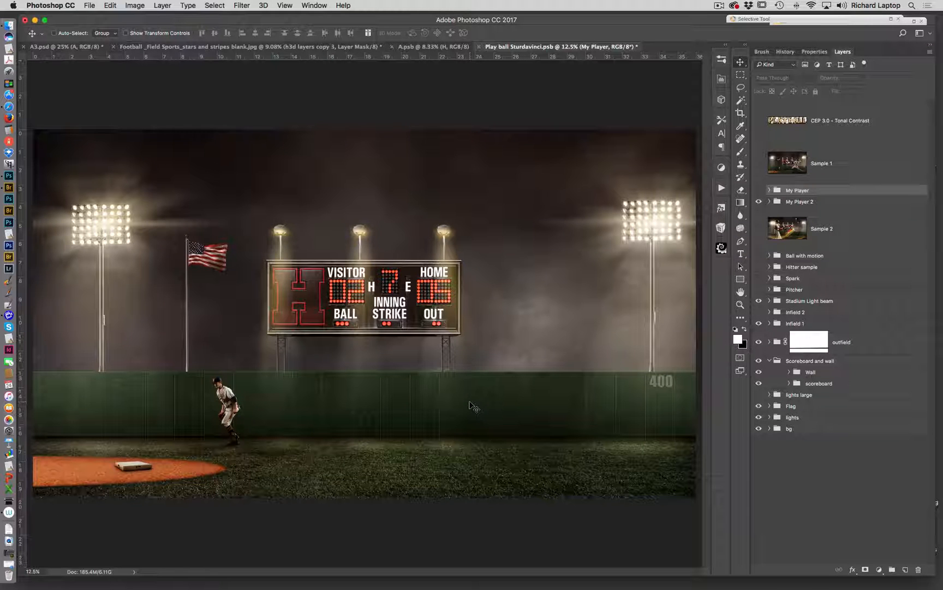
- Hide the My Player 2 group and show the Sample 2 layer with the batter composition
left_click(758, 202)
left_click(758, 228)
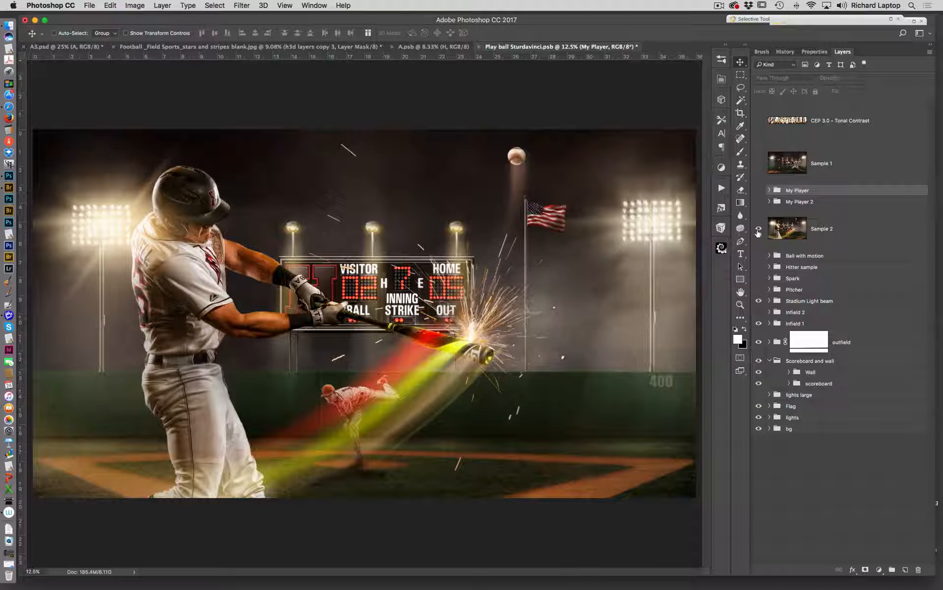
- Hide the Sample 2 layer, then show the Ball with motion group and expand it
left_click(759, 228)
left_click(758, 256)
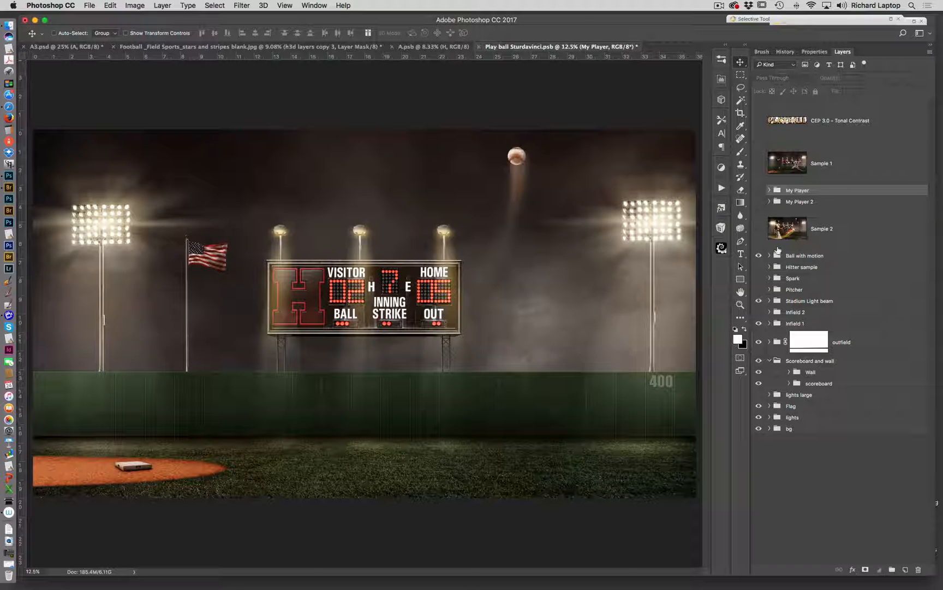
left_click(770, 255)
- Compare the baseball with and without Ball motion blur and Layer 28, and collapse the Ball with motion group
left_click(759, 283)
left_click(759, 283)
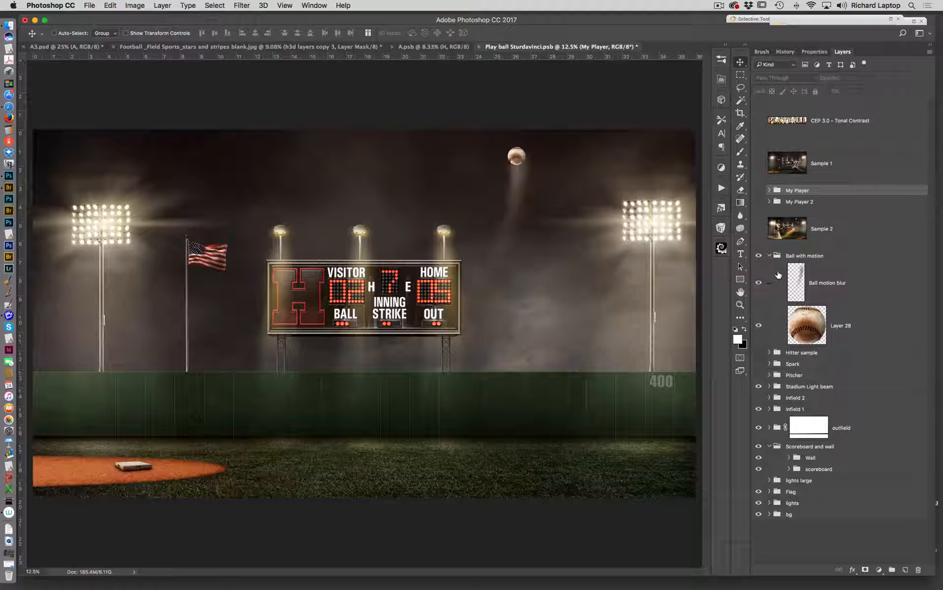
left_click(759, 326)
left_click(759, 326)
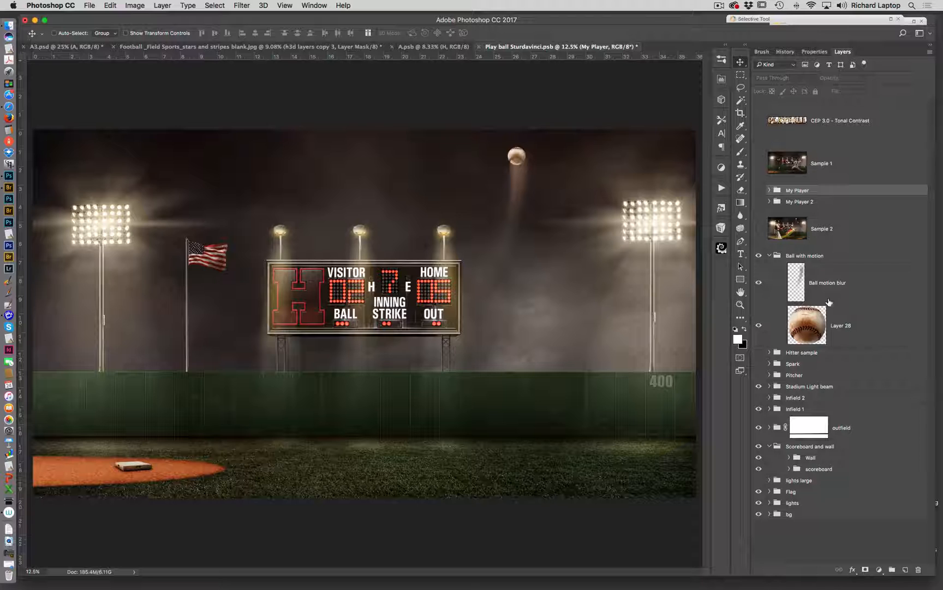
left_click(770, 255)
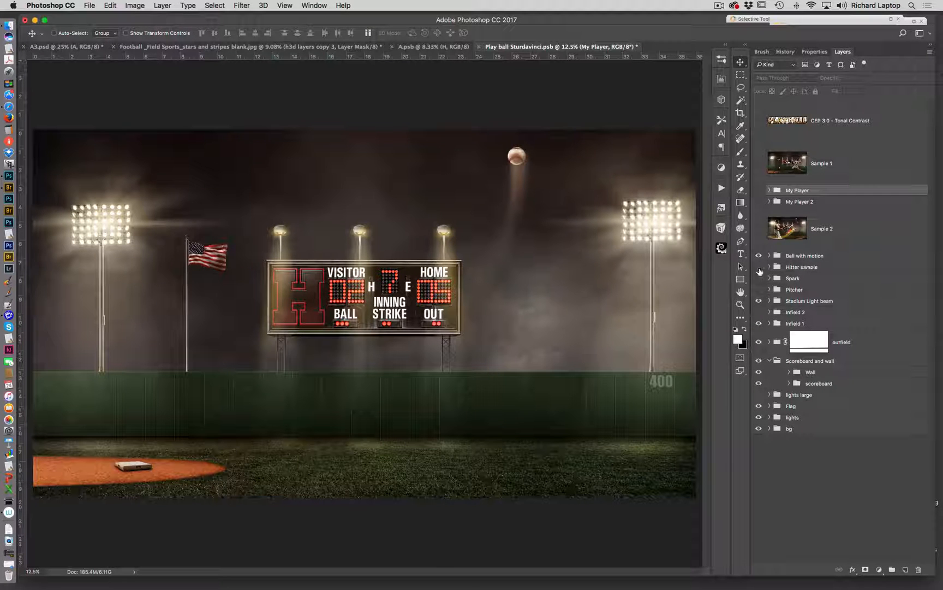
- Show the Hitter sample group and hide its bat-trail layers: Layer 34, Layer 31 copy, Layer 31 copy 2 and Layer 31
left_click(759, 267)
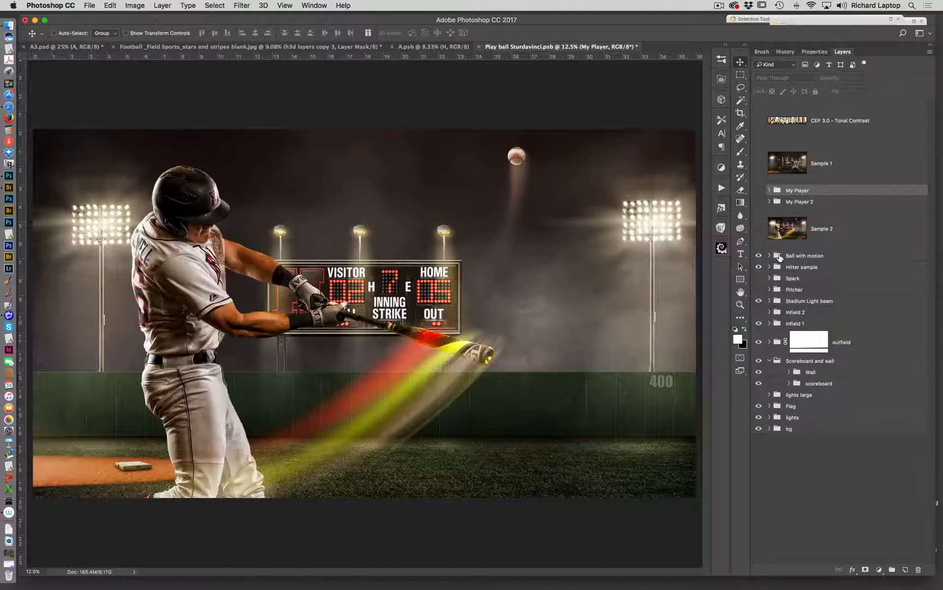
left_click(770, 267)
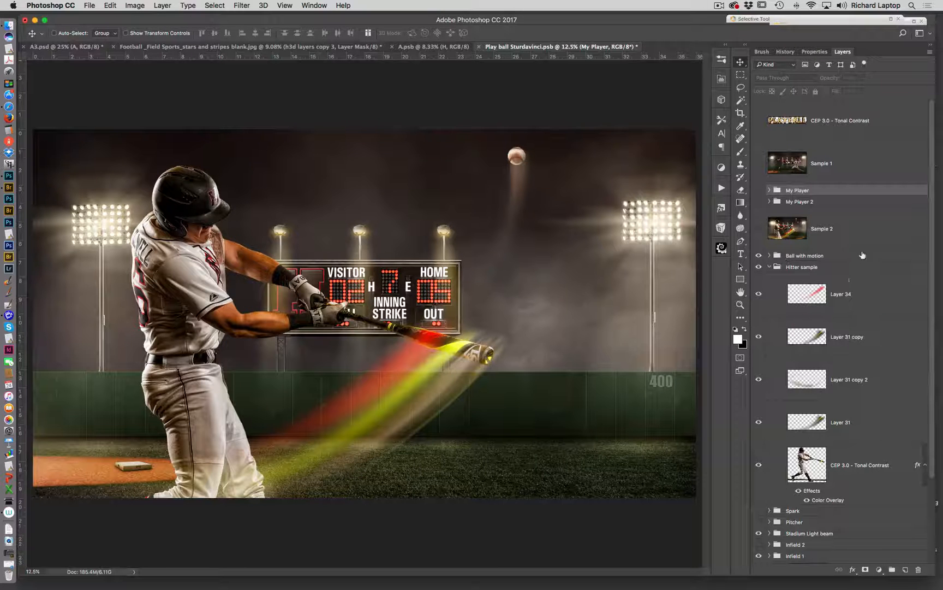
left_click(759, 294)
left_click(759, 336)
left_click(758, 378)
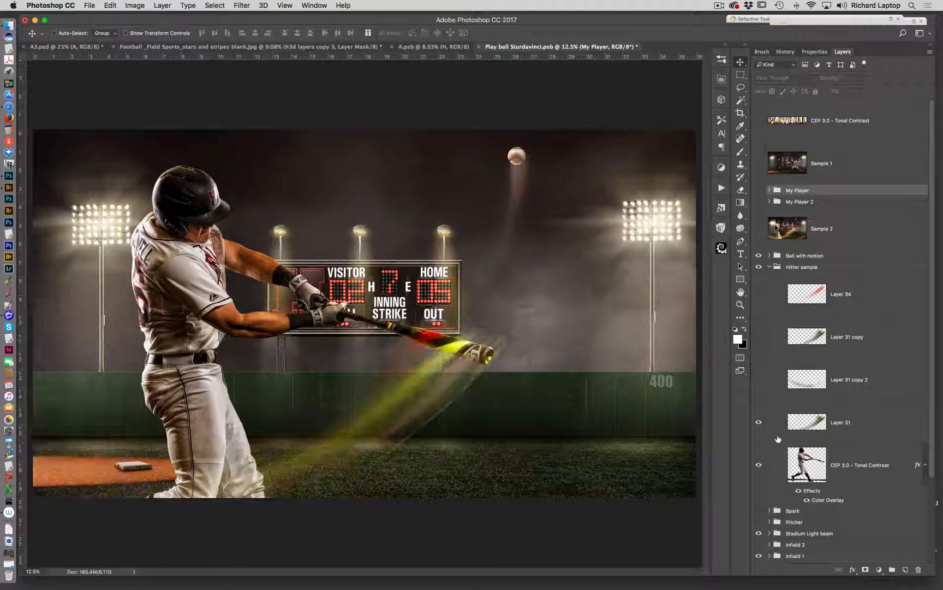
left_click(758, 421)
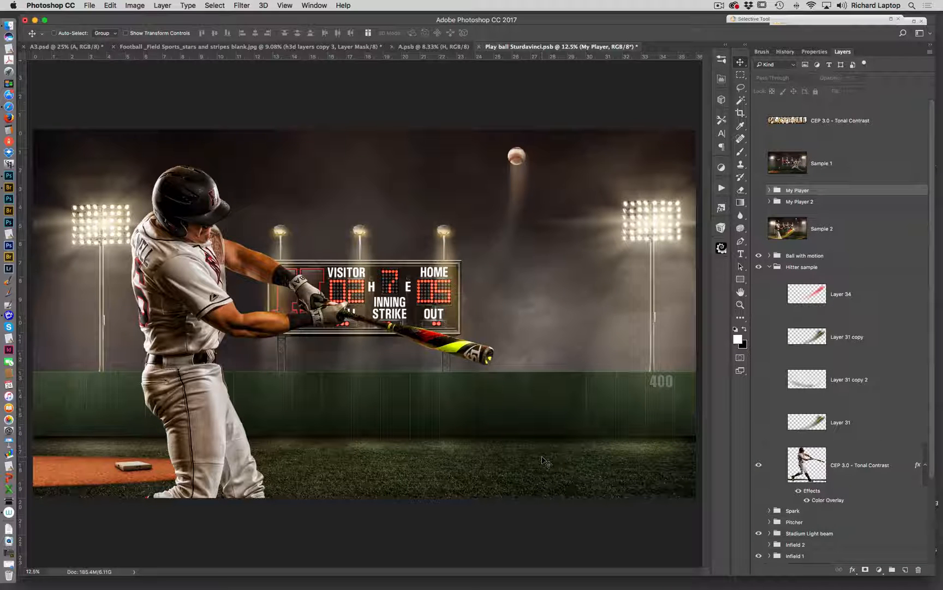
- Compare the batter with and without the Color Overlay effect on the CEP 3.0 - Tonal Contrast layer in Hitter sample
left_click(796, 494)
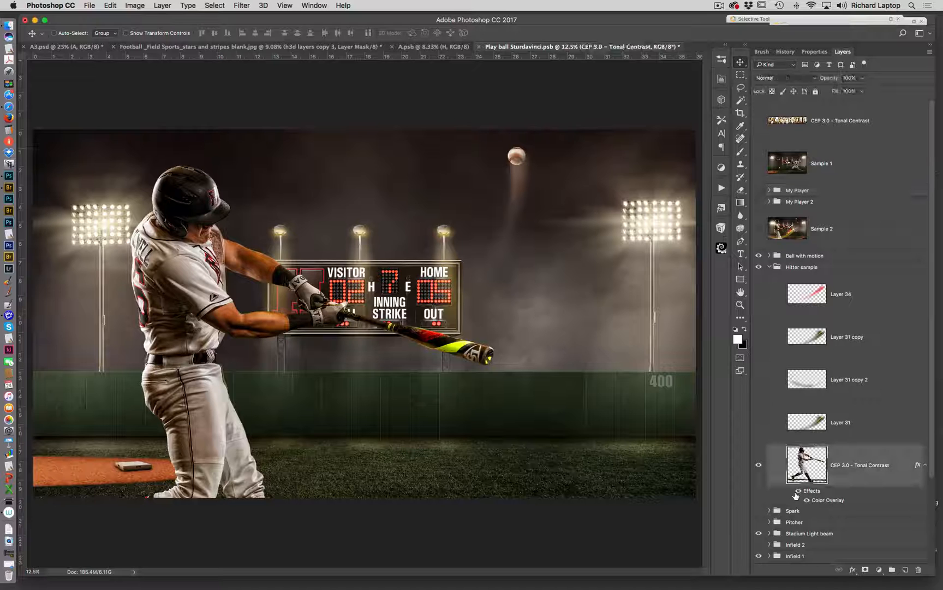
left_click(799, 491)
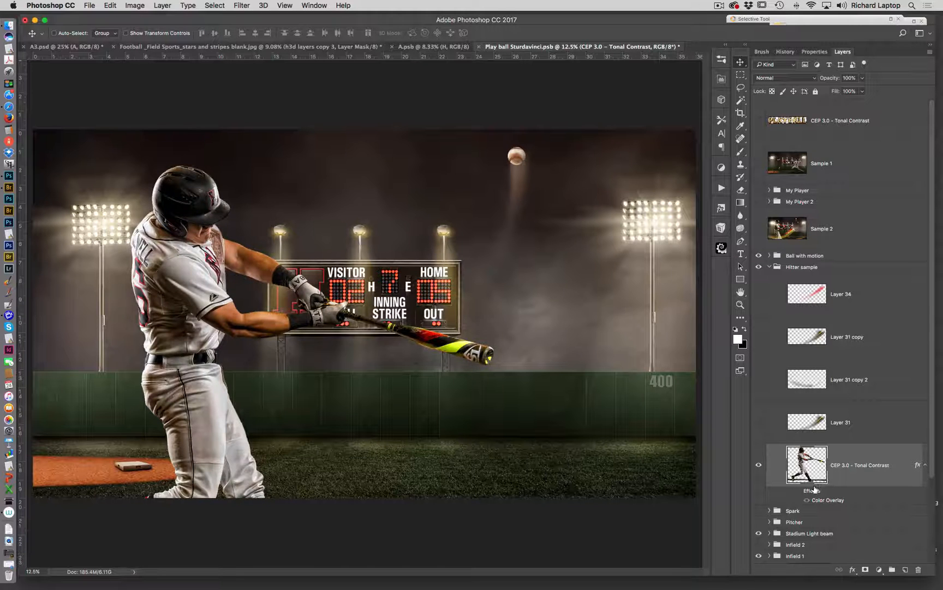
left_click(798, 491)
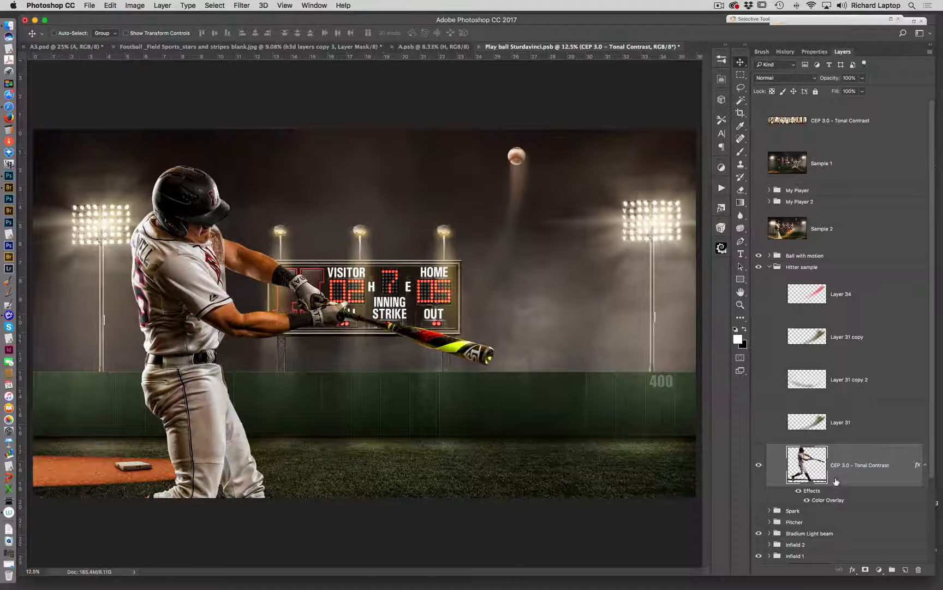
left_click(799, 492)
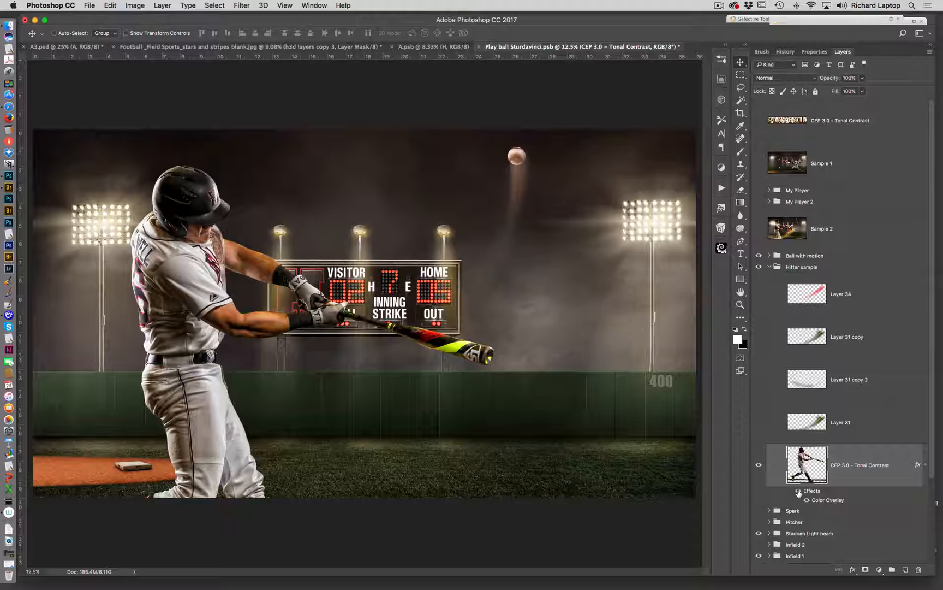
left_click(799, 492)
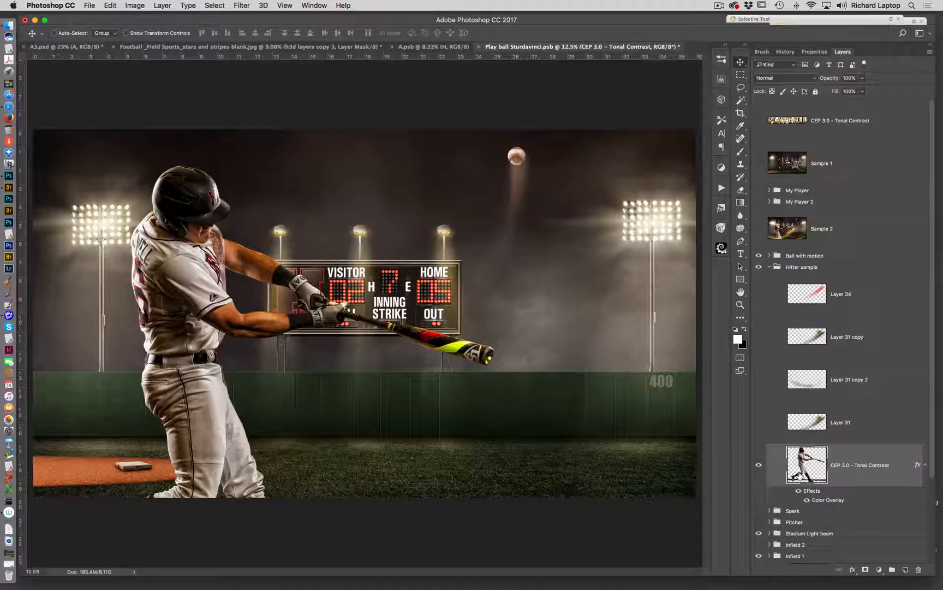
- Toggle the Hitter sample group off and on, and restore its four bat-trail layers, from Layer 34 down to Layer 31
left_click(759, 294)
left_click(759, 295)
left_click(759, 267)
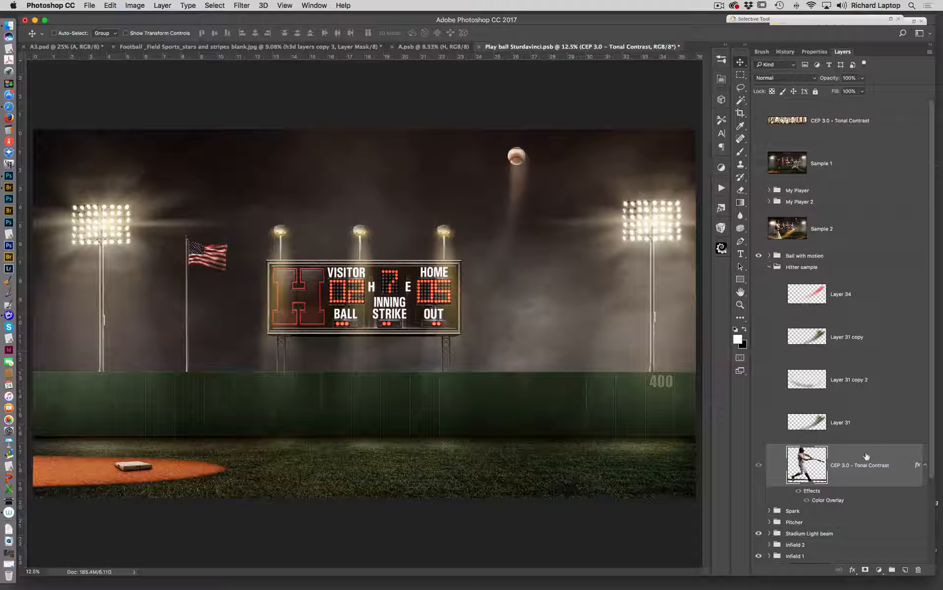
left_click_drag(759, 270, 758, 423)
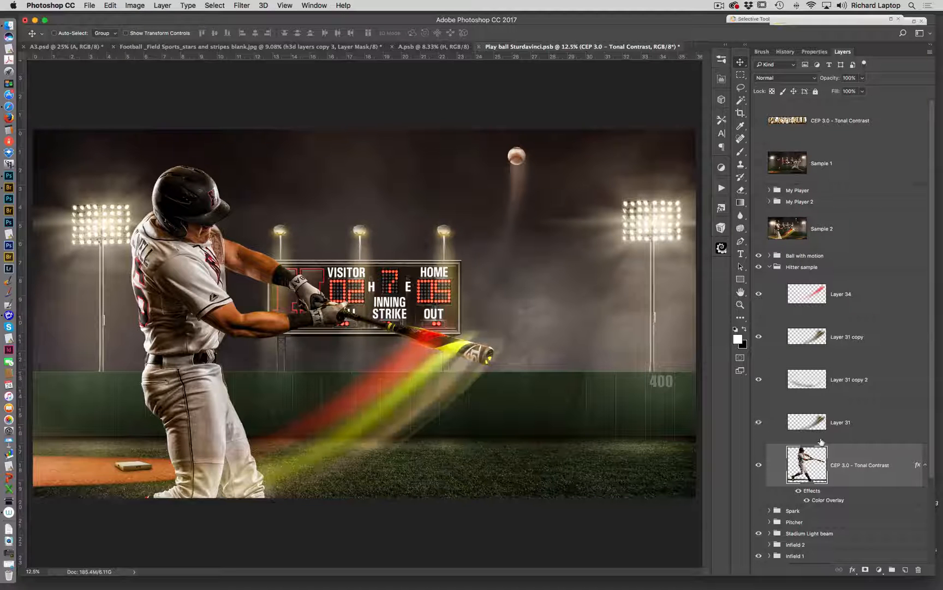
- Turn on the Spark group at the bat, comparing it on and off, and show the Pitcher group
scroll(764, 402, "down", 5)
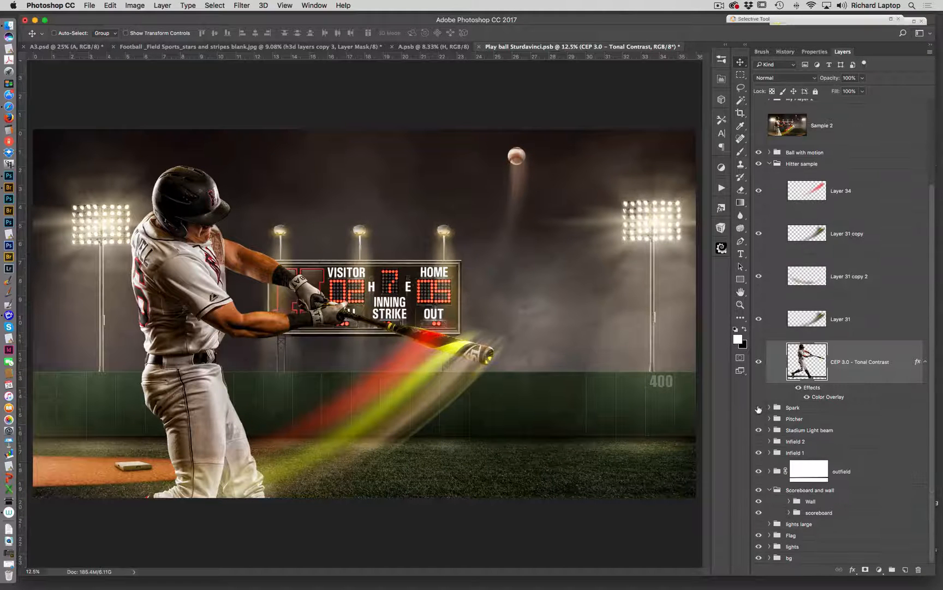
left_click(758, 407)
left_click(758, 407)
left_click(759, 407)
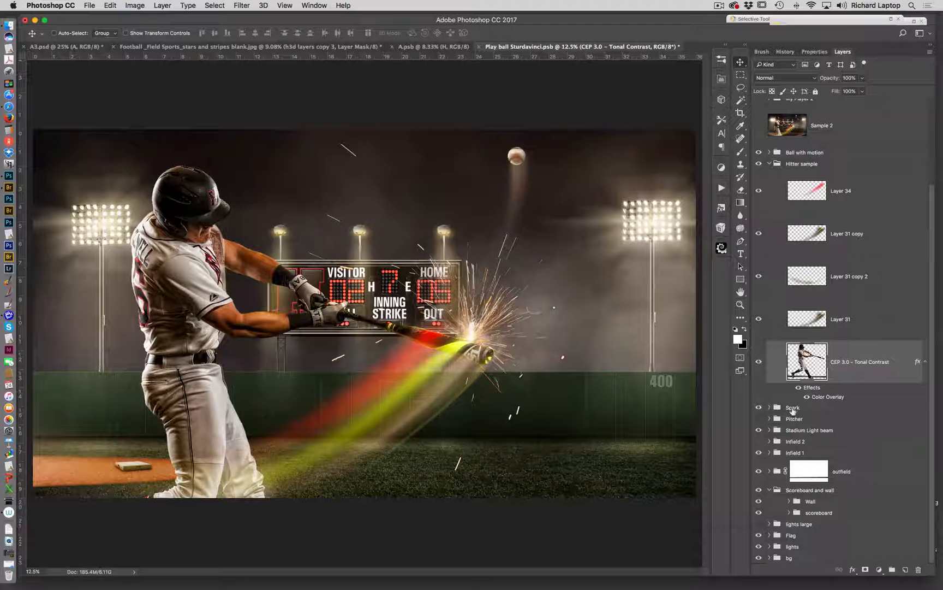
left_click(759, 418)
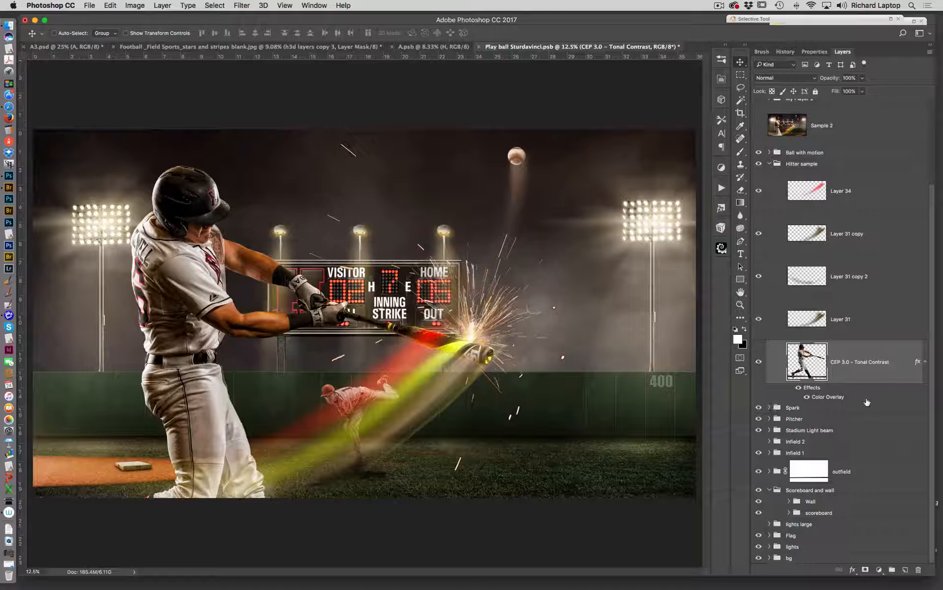
- Swap the infield by showing the Infield 2 group and hiding Infield 1
left_click(759, 441)
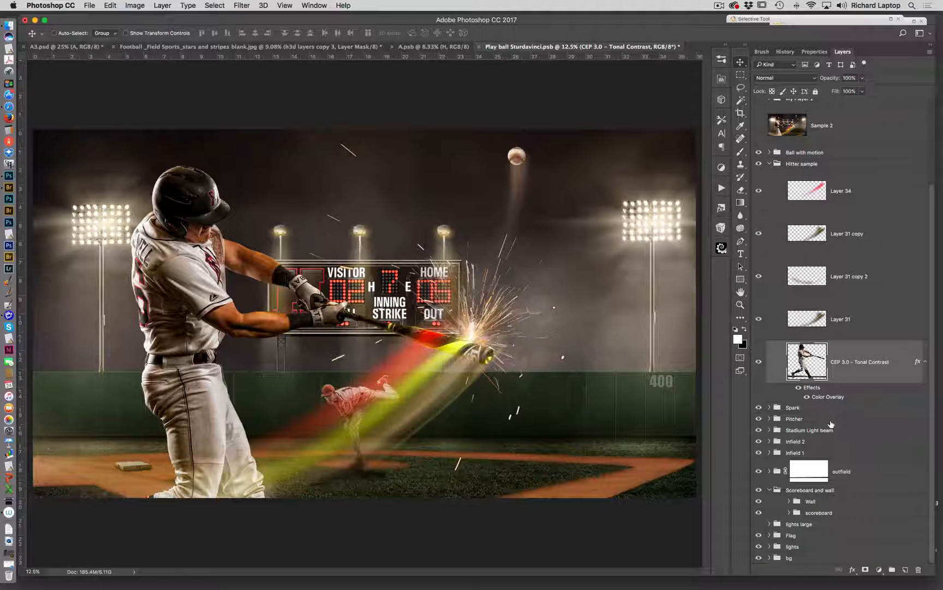
left_click(759, 453)
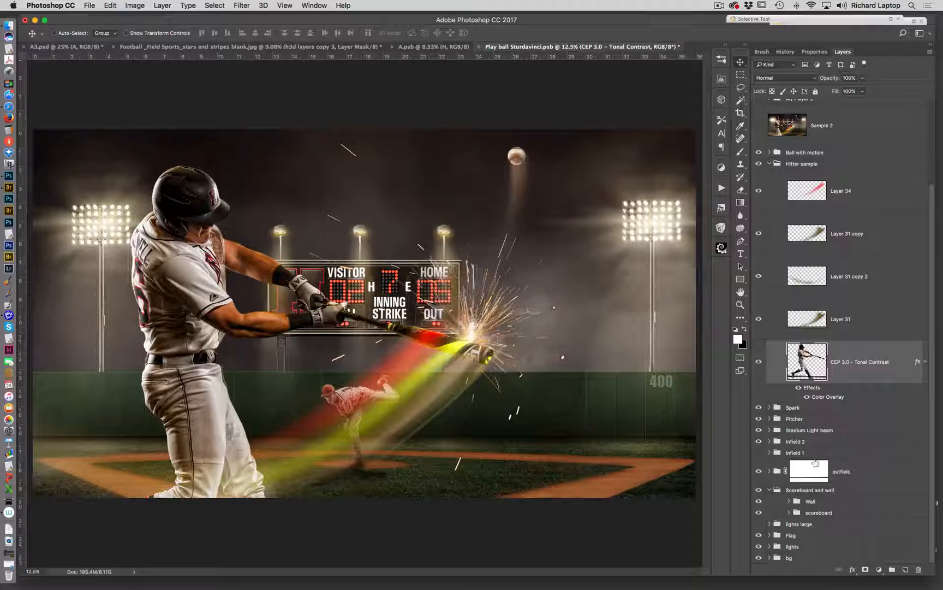
left_click_drag(690, 20, 683, 13)
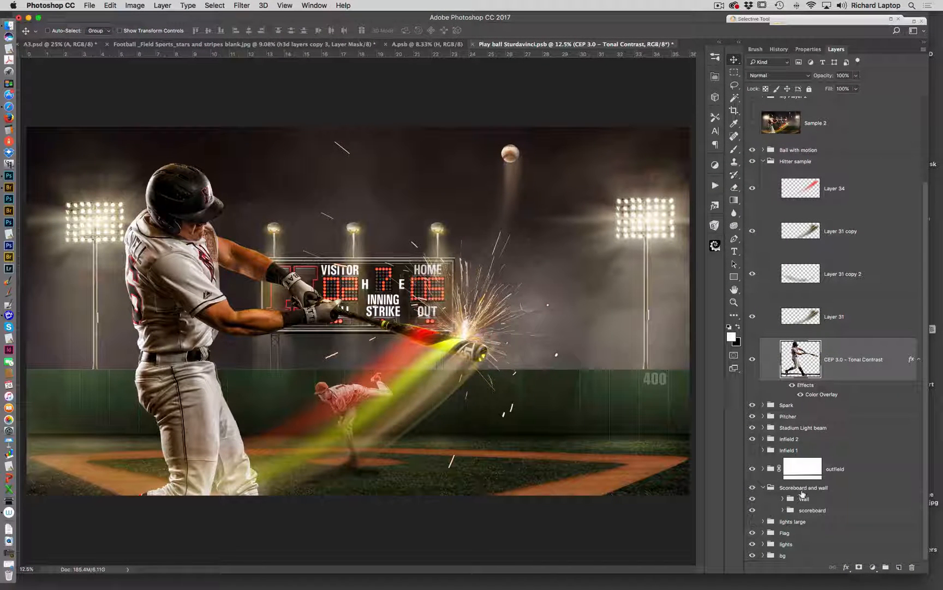
- Examine the blend, mask and Inner Shadow layers inside the Infield 2 group
left_click(765, 439)
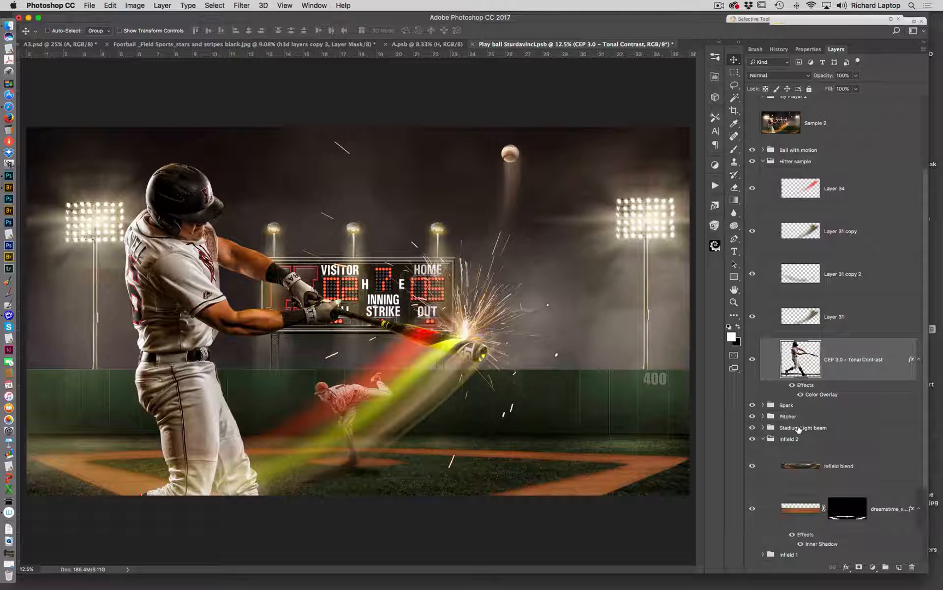
left_click_drag(927, 340, 921, 448)
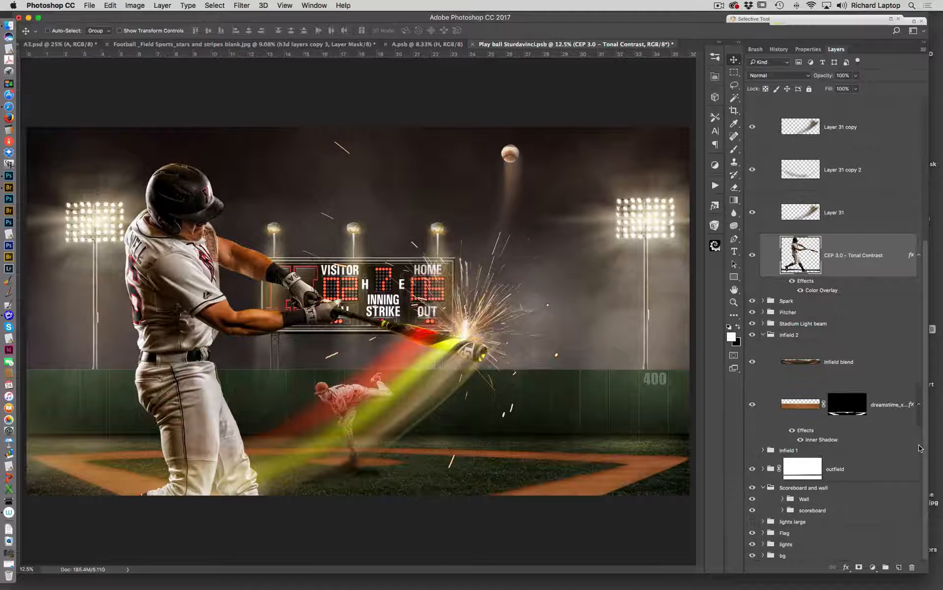
left_click_drag(925, 301, 921, 172)
left_click_drag(593, 22, 592, 23)
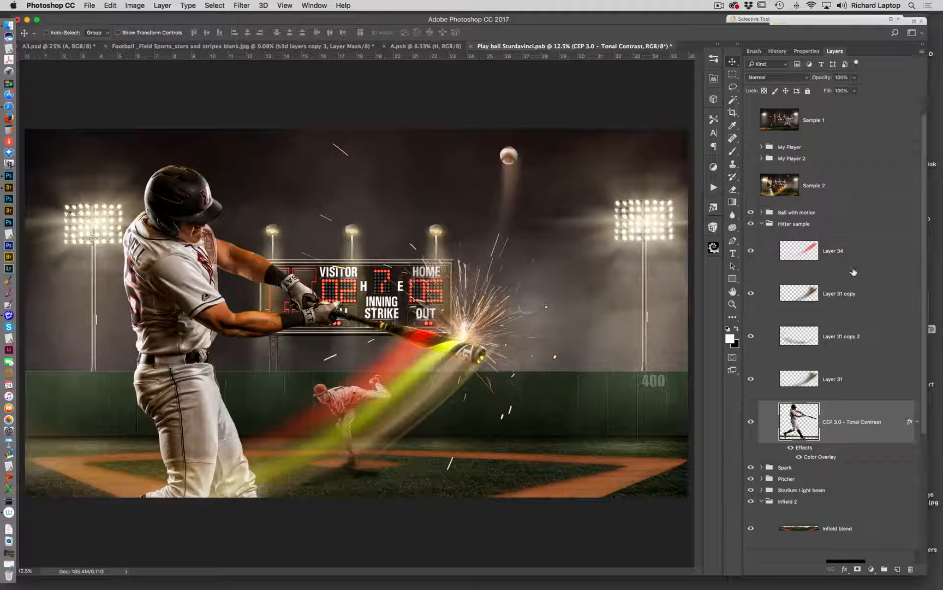
- Hide the Hitter sample, Spark and Pitcher groups and collapse the Infield 2 group
left_click(752, 224)
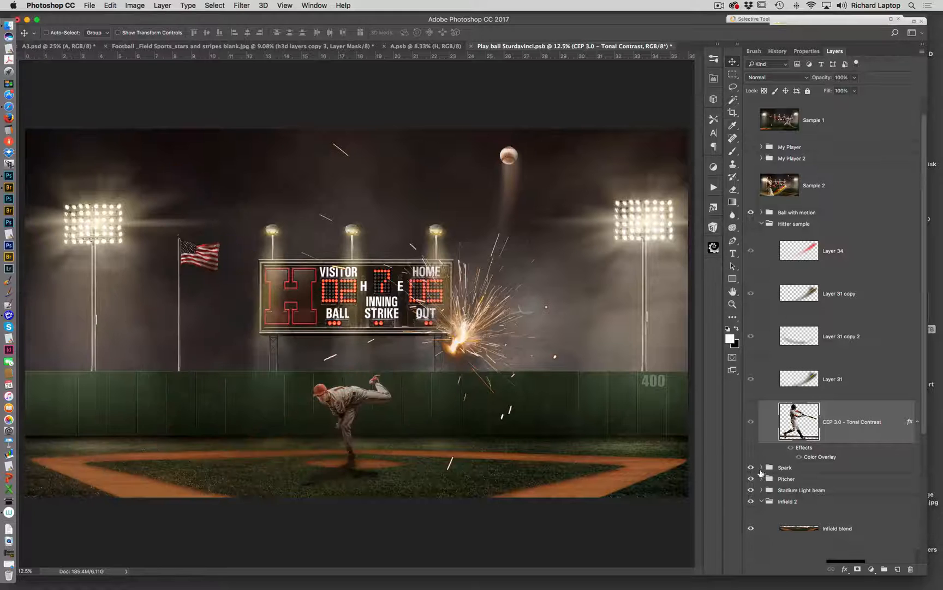
left_click(751, 468)
left_click(751, 478)
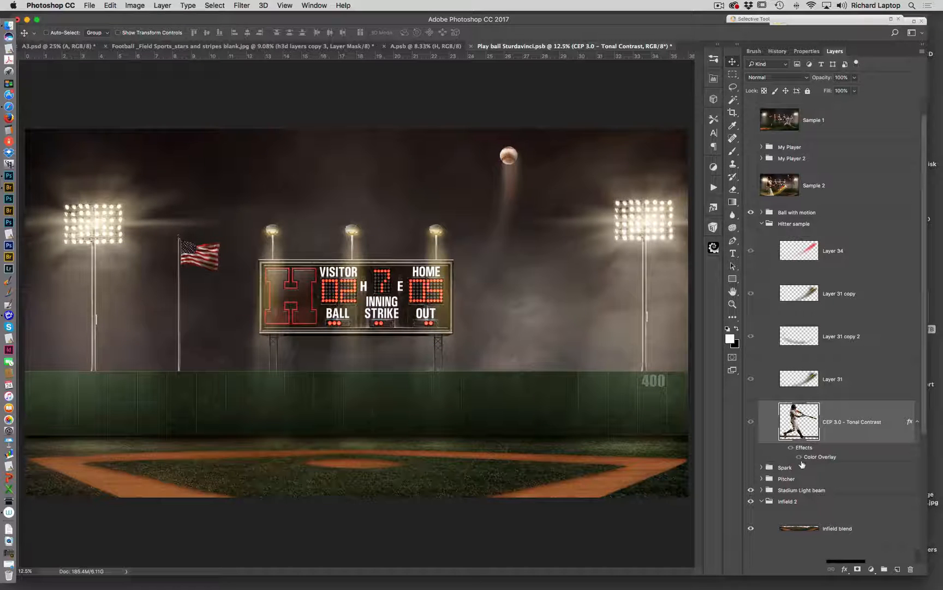
scroll(914, 440, "down", 4)
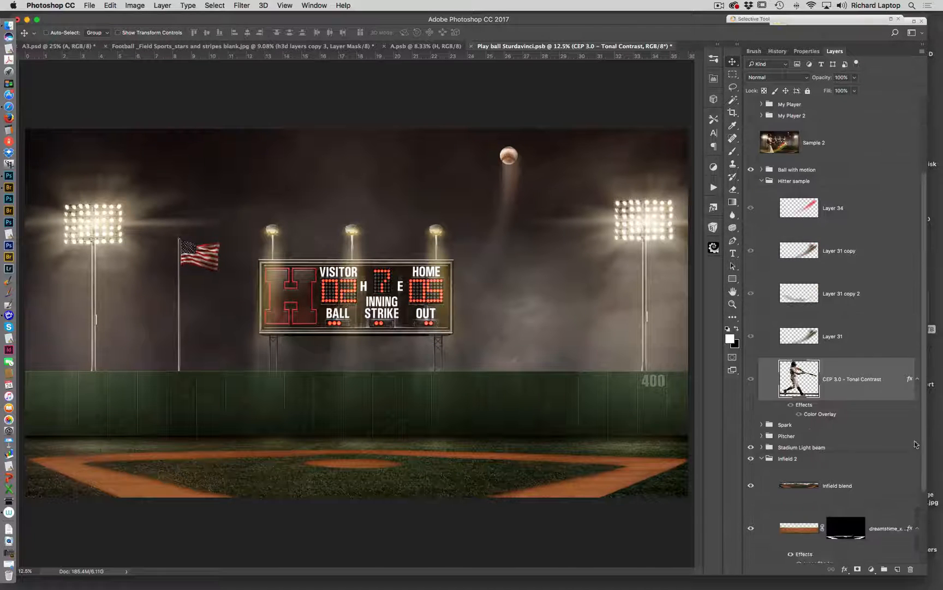
left_click(762, 416)
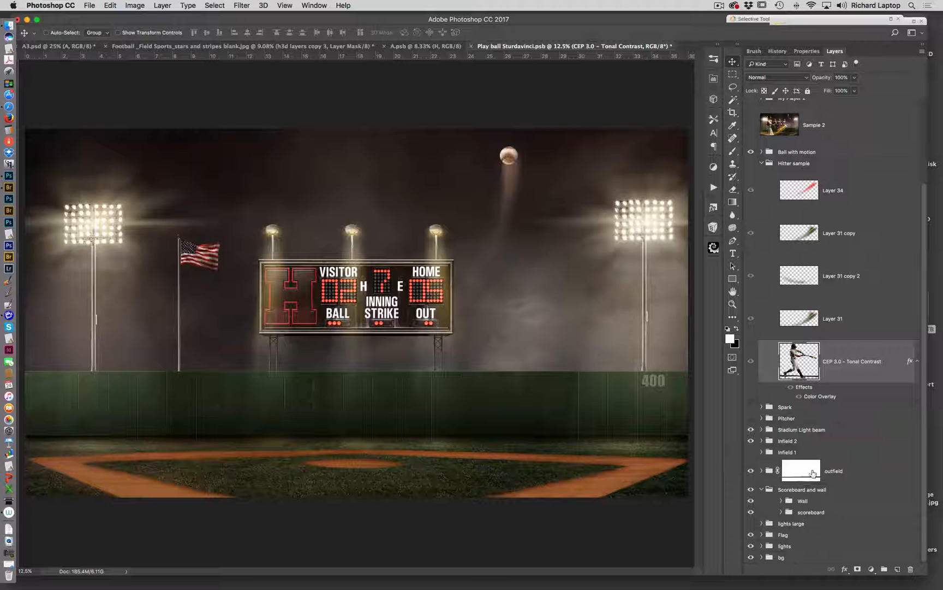
- Compare the field with and without the outfield group, and hide Infield 2 to leave only the outfield grass
left_click(751, 471)
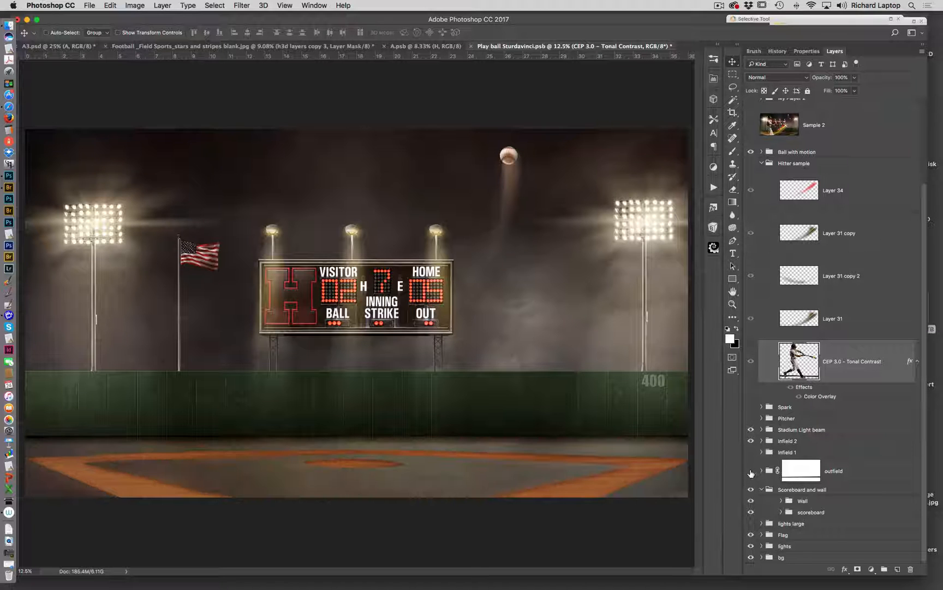
left_click(751, 470)
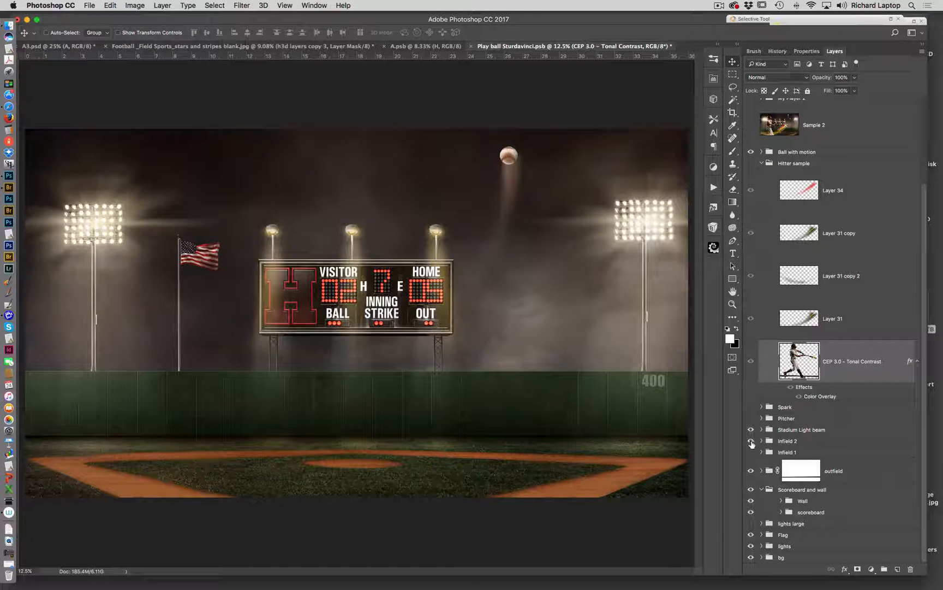
left_click(751, 441)
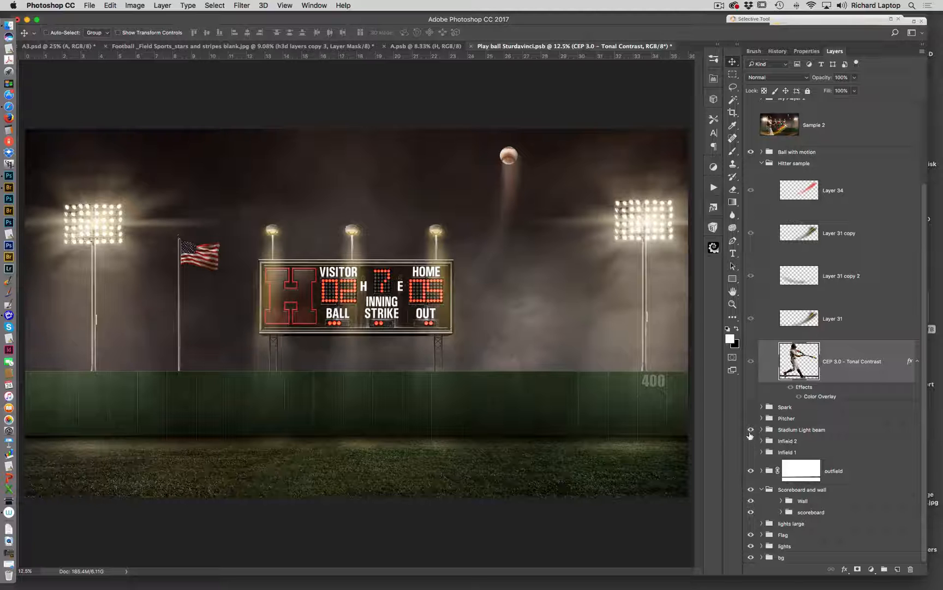
- Expand the Stadium Light beam group and compare the scene with and without Layer 15 copy 4
left_click(761, 430)
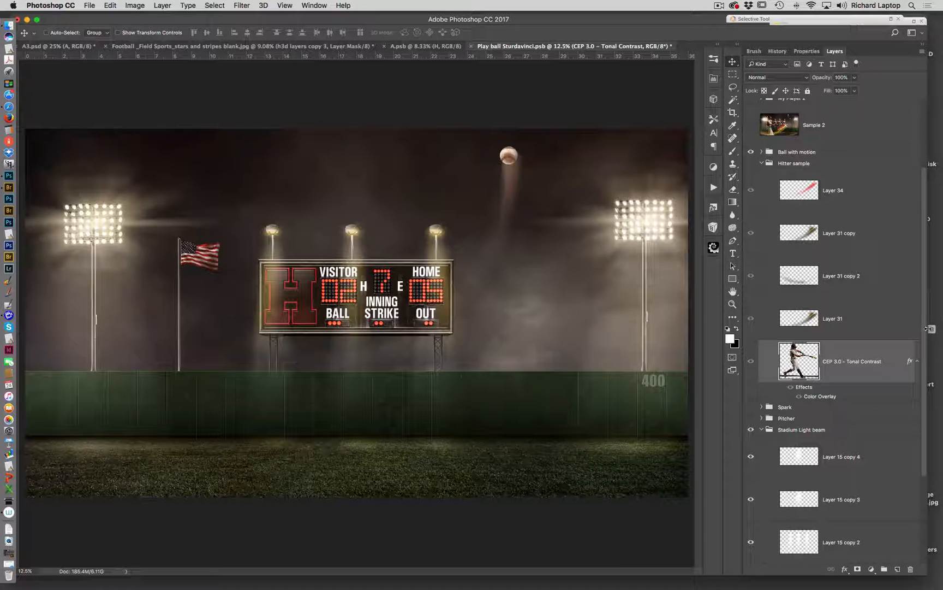
scroll(925, 333, "down", 2)
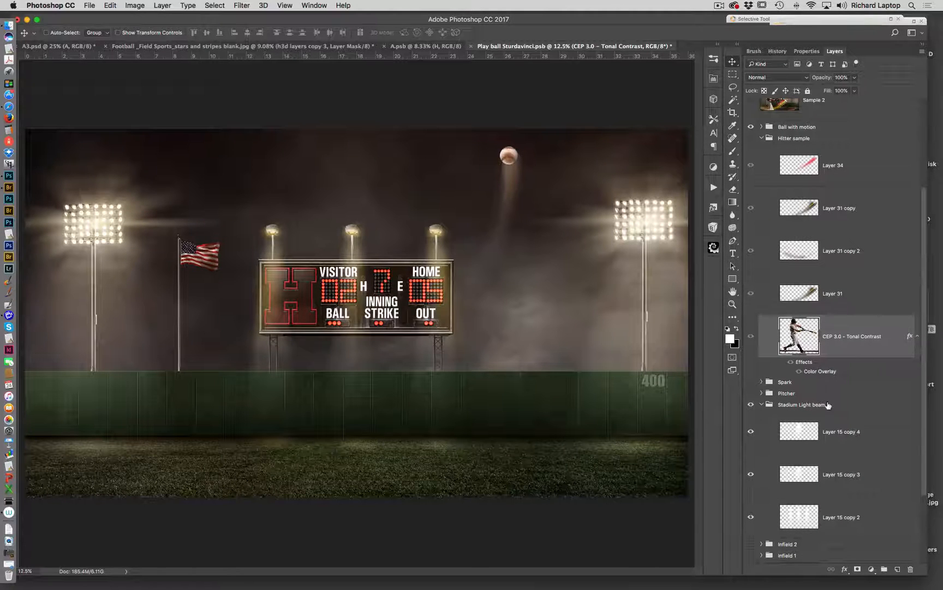
left_click(829, 405)
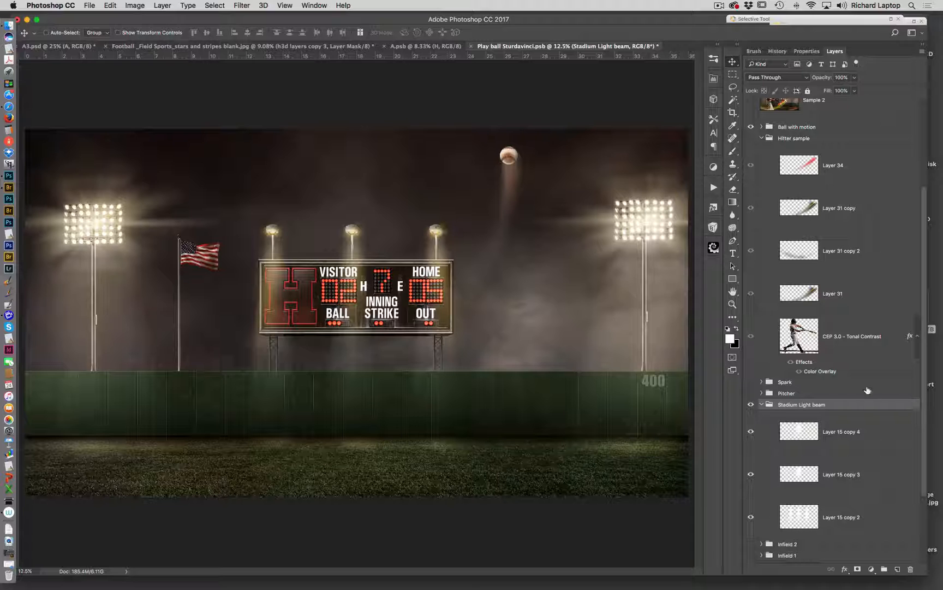
left_click(751, 432)
left_click(751, 432)
left_click(751, 432)
left_click(751, 432)
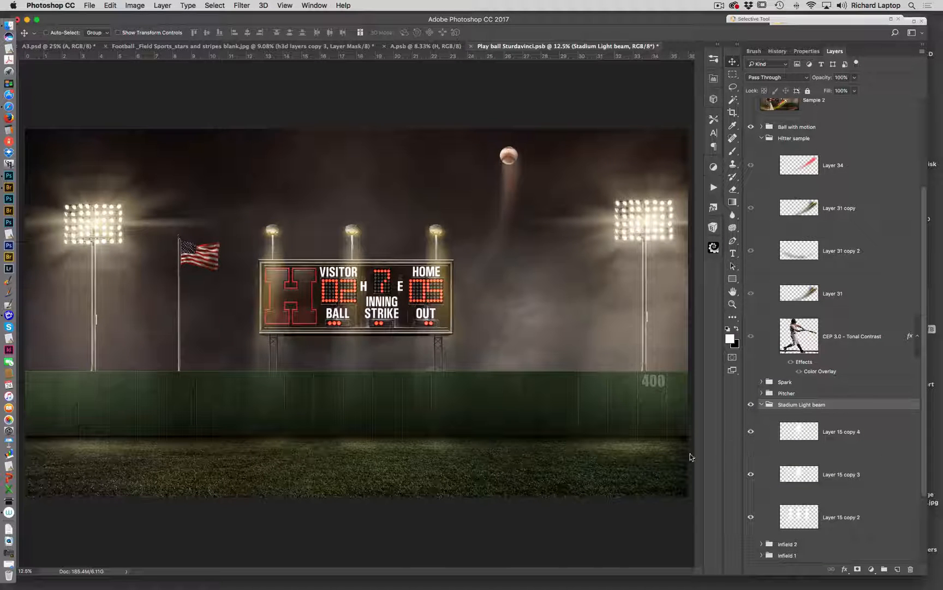
- Compare the stadium scene with and without the beam layers Layer 15 copy 3 and Layer 15 copy 2
left_click(752, 474)
left_click(752, 475)
left_click(751, 474)
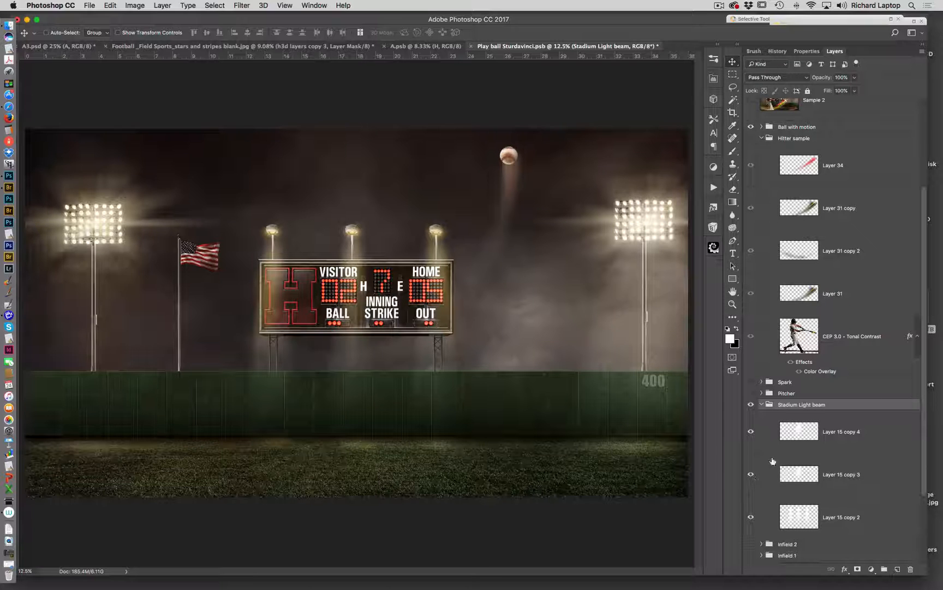
left_click(752, 474)
left_click(752, 516)
left_click(753, 517)
left_click(752, 517)
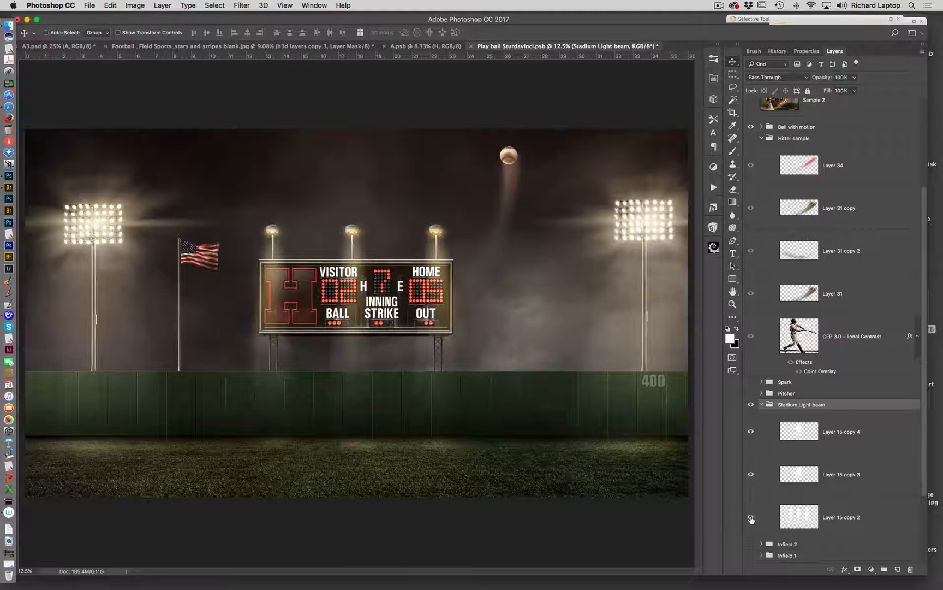
left_click(752, 517)
left_click(752, 516)
- Collapse and hide the Stadium Light beam group, and expand the outfield group to show its layers
left_click(762, 404)
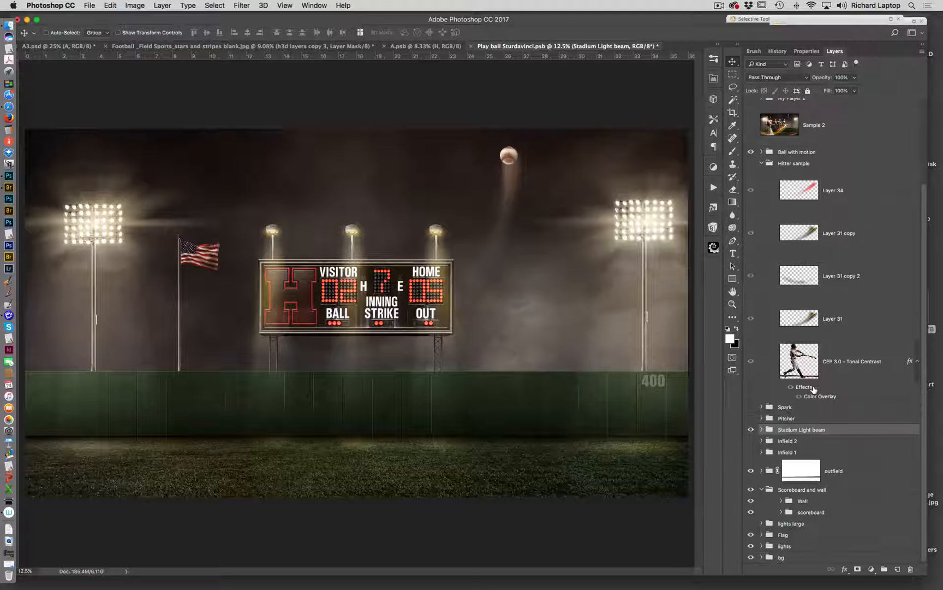
left_click(750, 430)
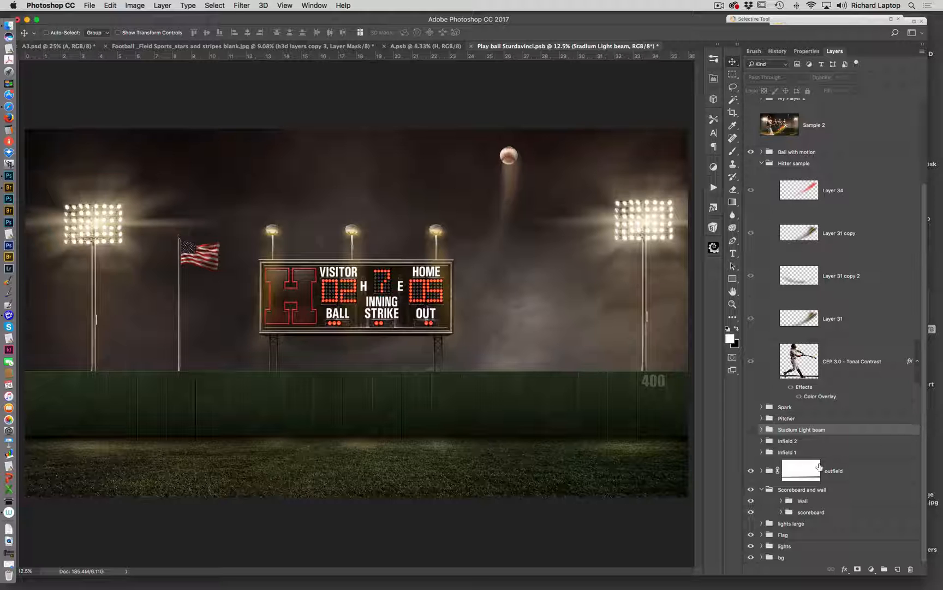
left_click(761, 470)
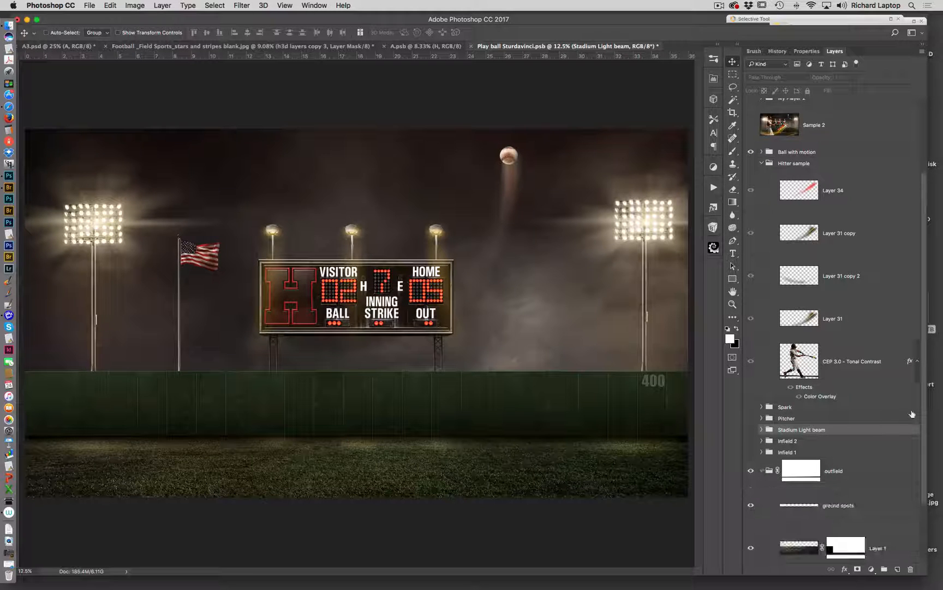
scroll(922, 413, "up", 1)
left_click_drag(922, 412, 921, 465)
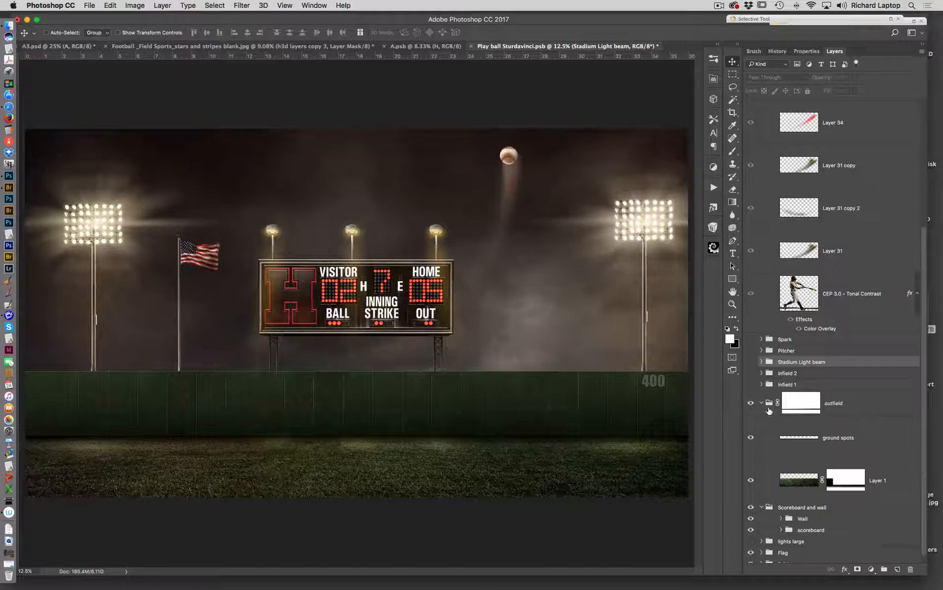
- Compare the outfield grass with and without the ground spots layer and Layer 1
left_click(750, 438)
left_click(751, 438)
left_click(751, 437)
left_click(750, 438)
left_click(751, 479)
left_click(751, 480)
- Collapse the outfield group and hide it
left_click(762, 403)
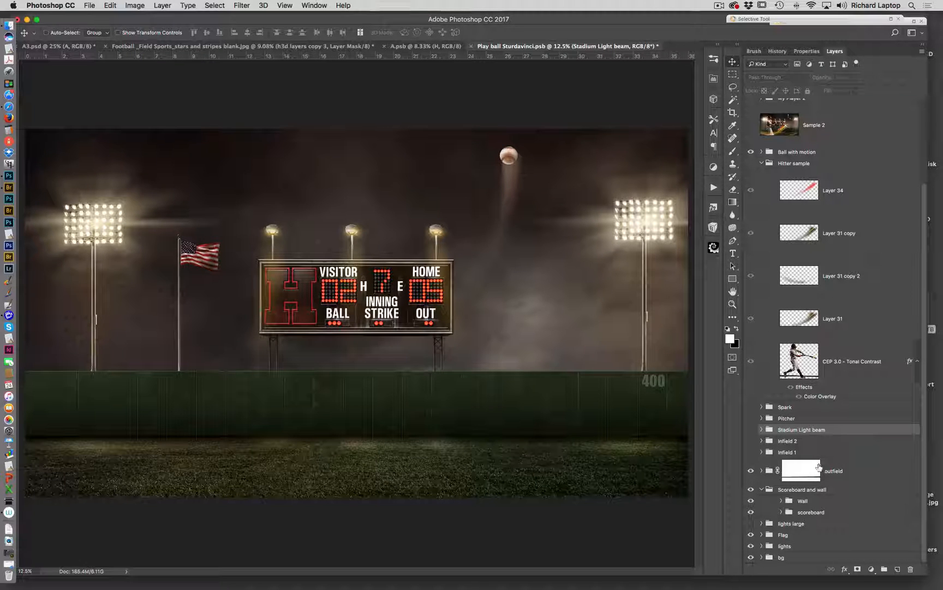
left_click(751, 471)
left_click(752, 472)
left_click(751, 472)
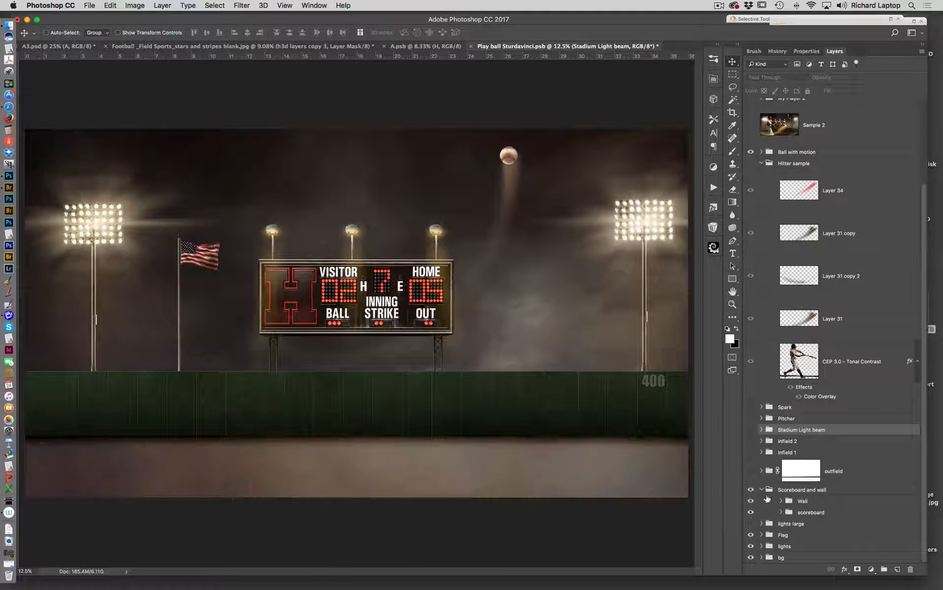
- Compare the scene with and without the Scoreboard and wall group
left_click(751, 490)
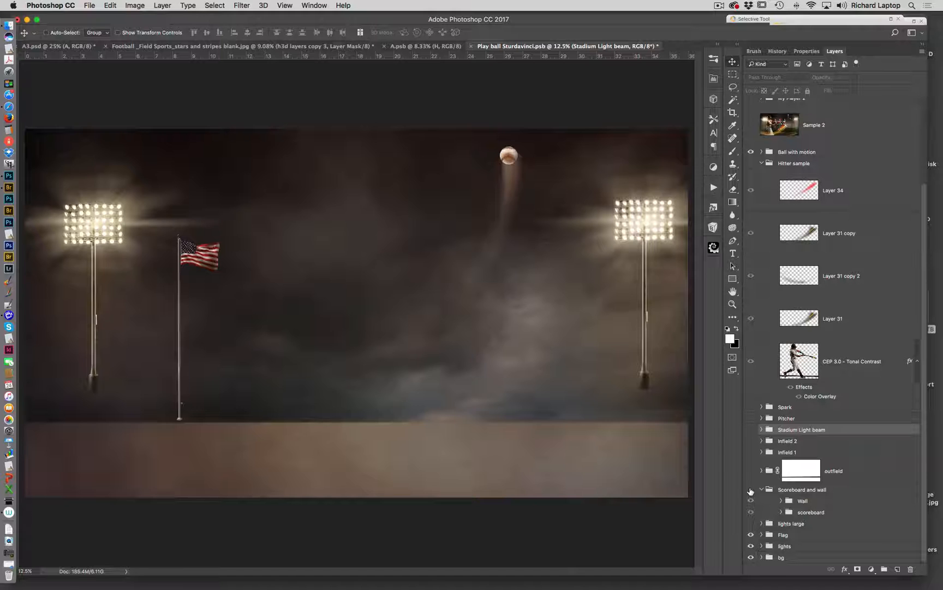
left_click(751, 490)
left_click(751, 490)
left_click(751, 490)
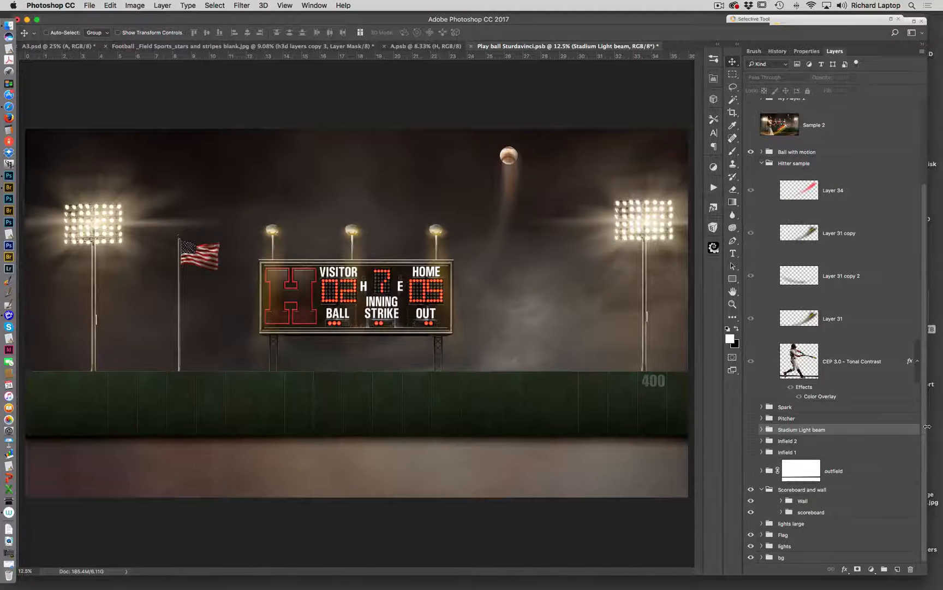
- Hide the Wall subgroup and the Ball with motion group, comparing the scene with and without the wall
left_click(807, 501)
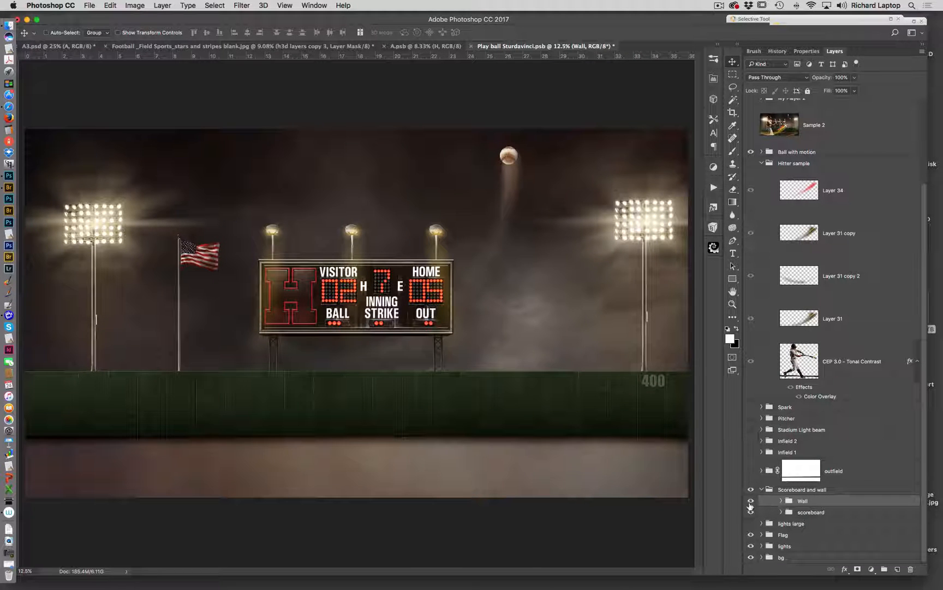
left_click(750, 502)
left_click(750, 501)
left_click(751, 501)
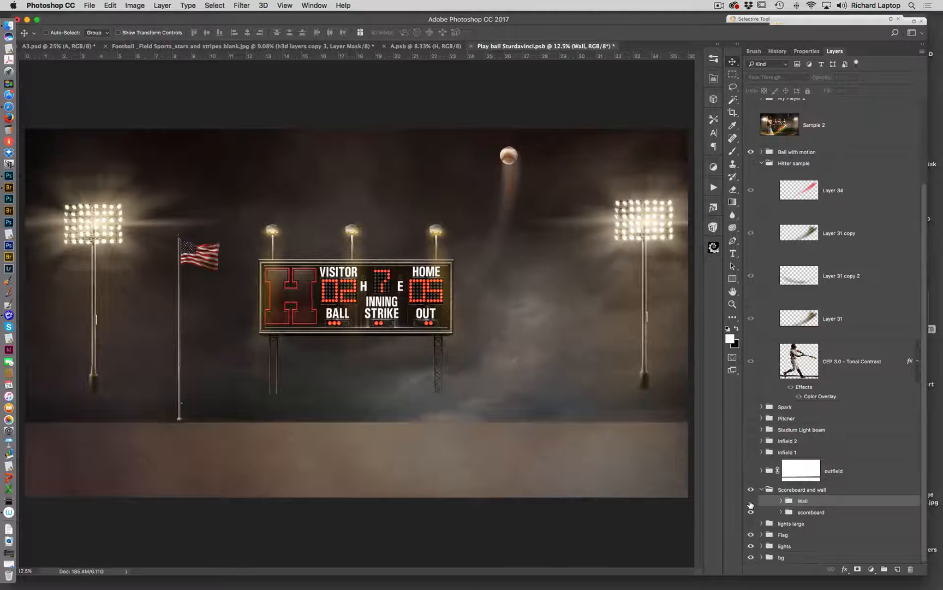
left_click(750, 501)
left_click(751, 501)
left_click(751, 152)
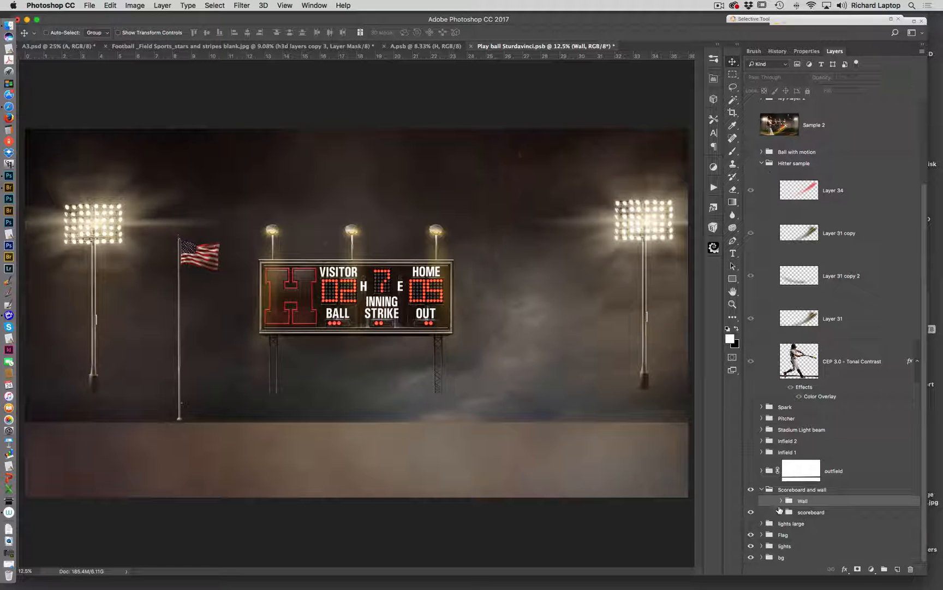
- Compare the scene with and without the scoreboard subgroup, leaving it visible
left_click(750, 513)
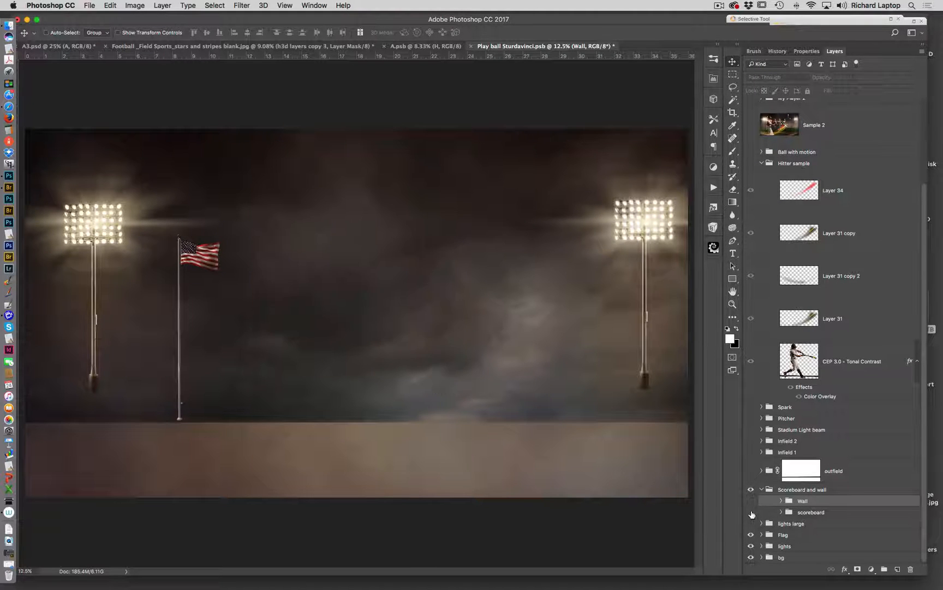
left_click(750, 512)
left_click(751, 512)
left_click(750, 512)
left_click(751, 512)
left_click(751, 512)
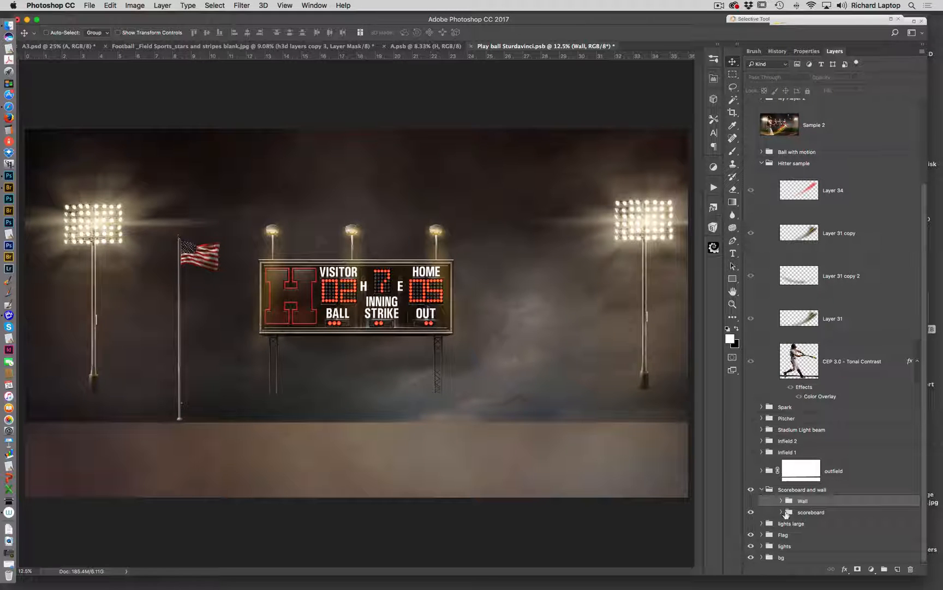
- Expand the scoreboard subgroup and preview the Back up numbers screen mode digits and the Layer 9 copy 5 lights
left_click(782, 513)
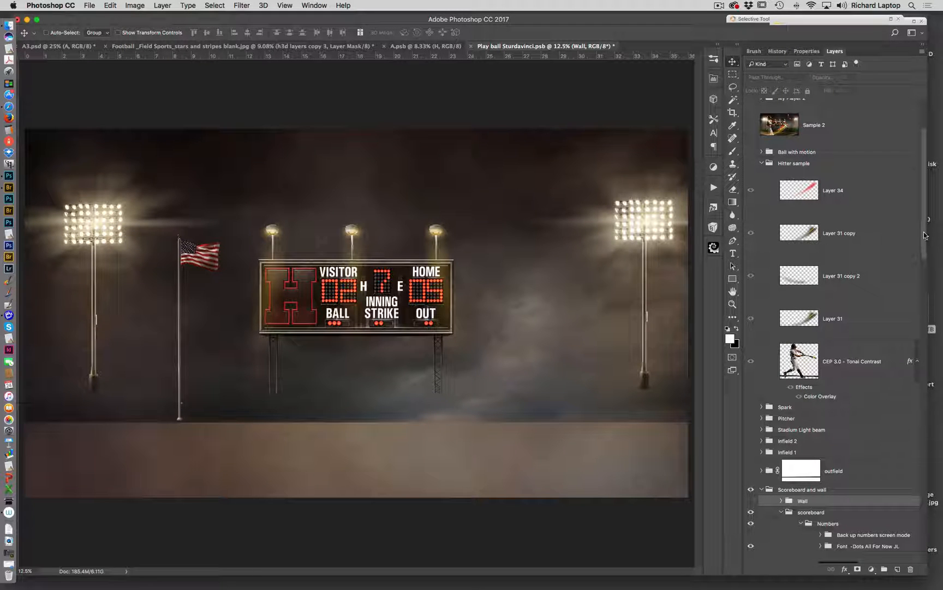
scroll(909, 305, "down", 5)
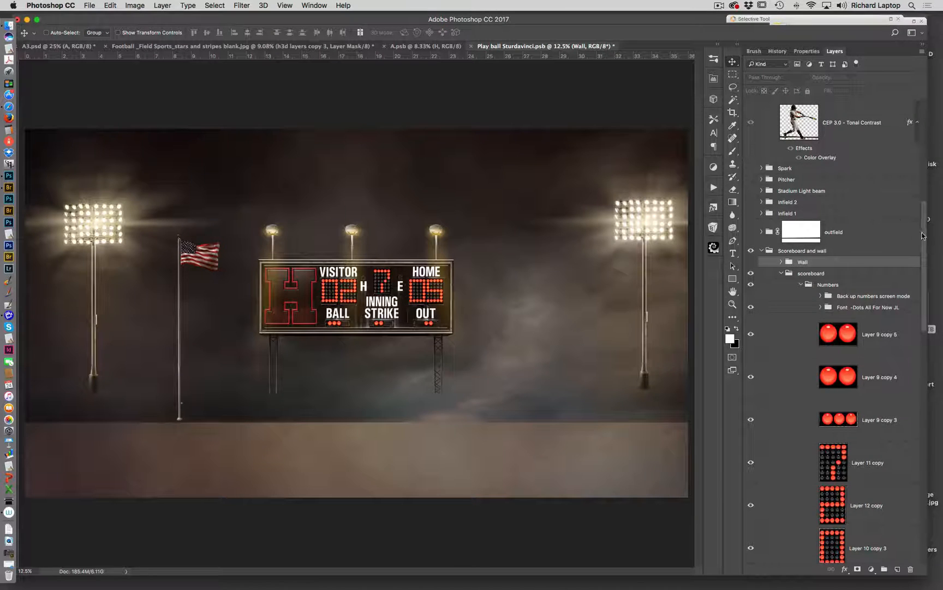
scroll(870, 219, "down", 3)
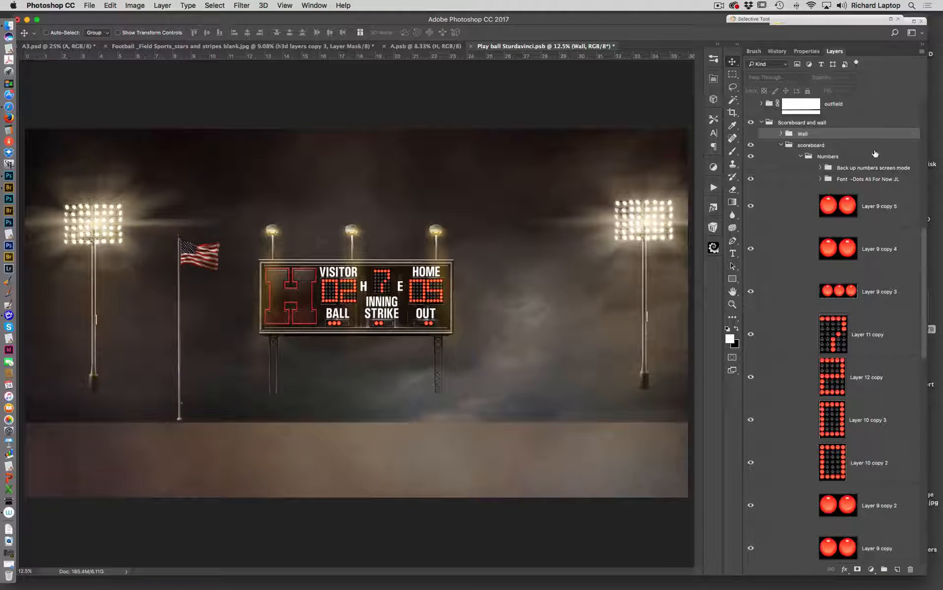
left_click(751, 167)
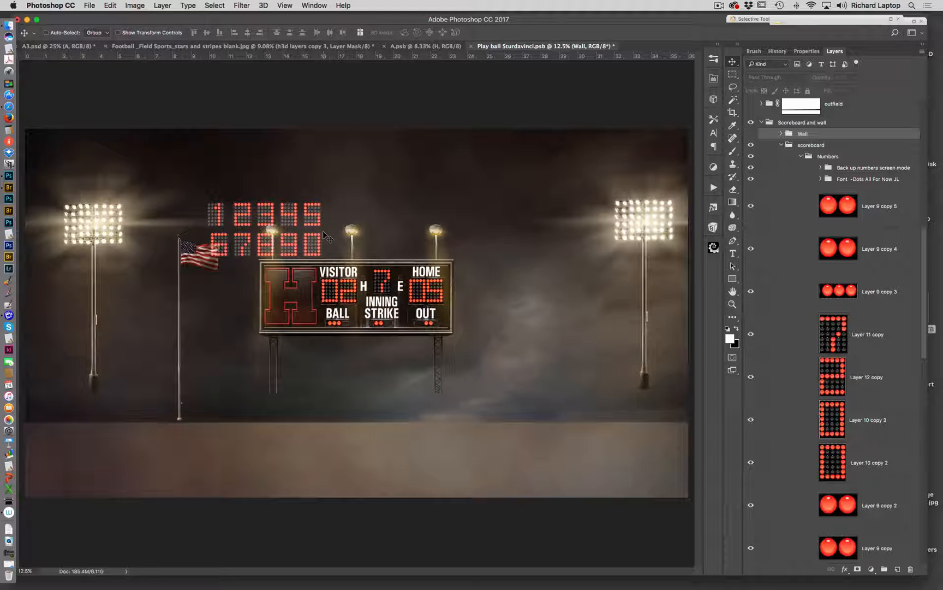
left_click(750, 206)
left_click(750, 206)
left_click(751, 168)
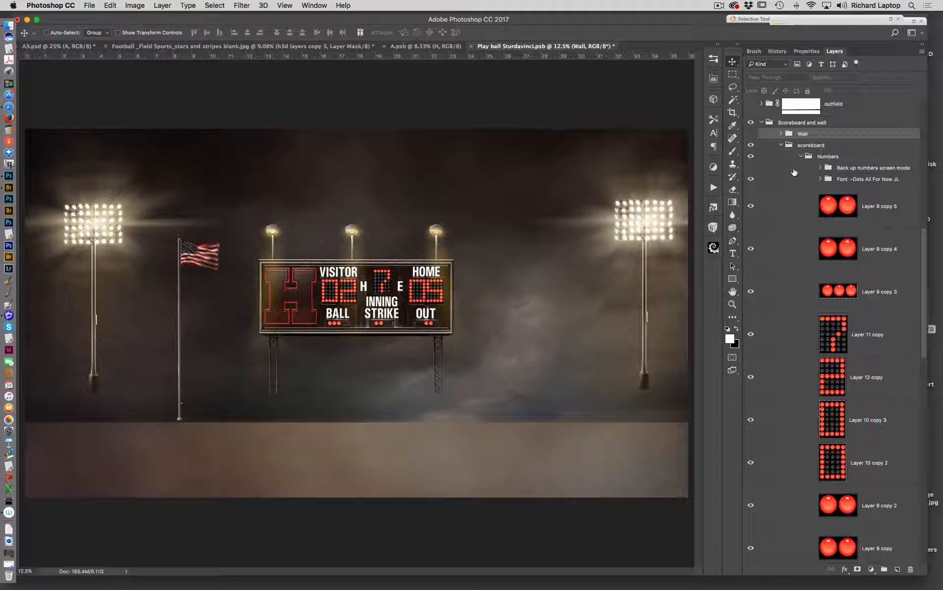
- Examine the text layers and effects inside the Font -Dots All For Now JL group, and collapse it again
left_click(820, 179)
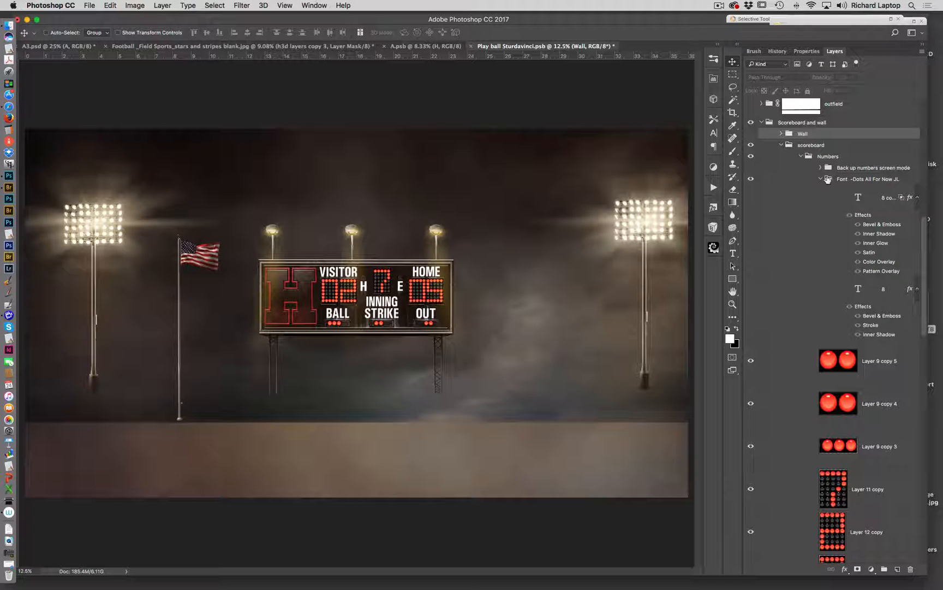
left_click(827, 180)
left_click(821, 179)
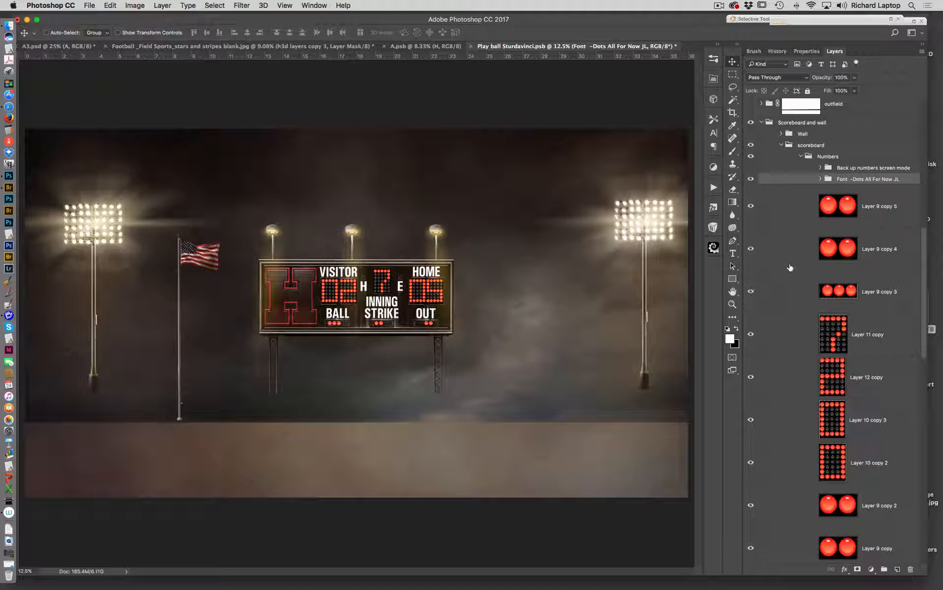
- Compare the scoreboard's ball, strike and out lights with Layer 9 and its copies switched off and back on
left_click_drag(751, 291, 751, 206)
scroll(916, 326, "down", 5)
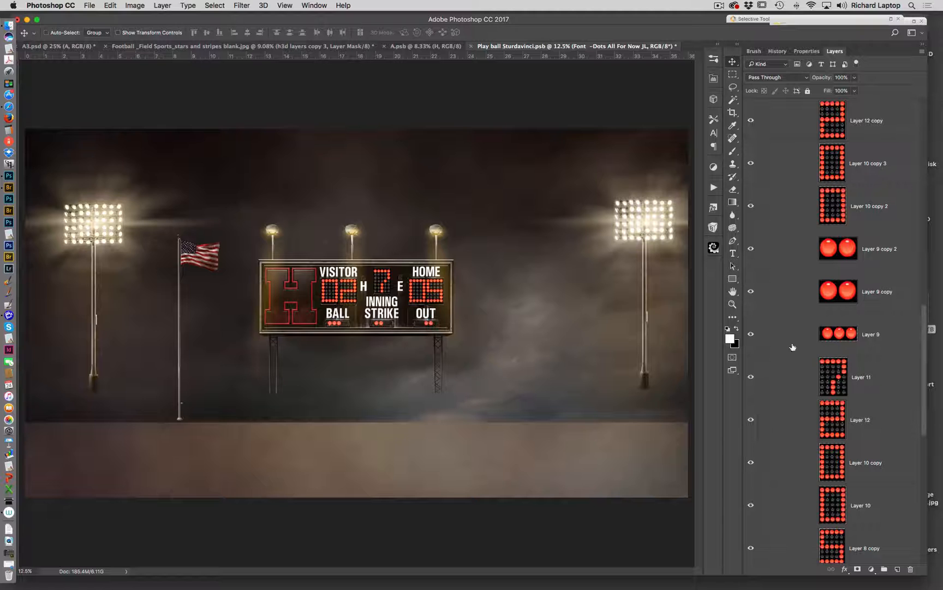
left_click(750, 334)
left_click(752, 295)
left_click(751, 249)
left_click(751, 291)
left_click(751, 332)
scroll(911, 272, "up", 5)
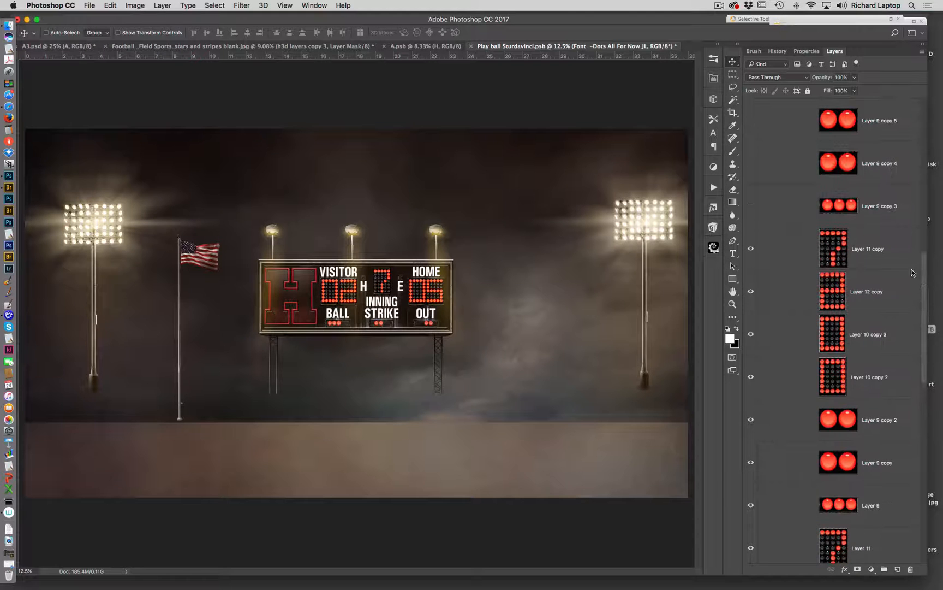
left_click_drag(757, 206, 753, 118)
- Compare the inning digit with Layer 11 copy and Layer 11 switched off and back on
mouse_move(923, 270)
left_mouse_down()
mouse_move(910, 212)
mouse_move(907, 283)
left_mouse_up()
left_click(751, 206)
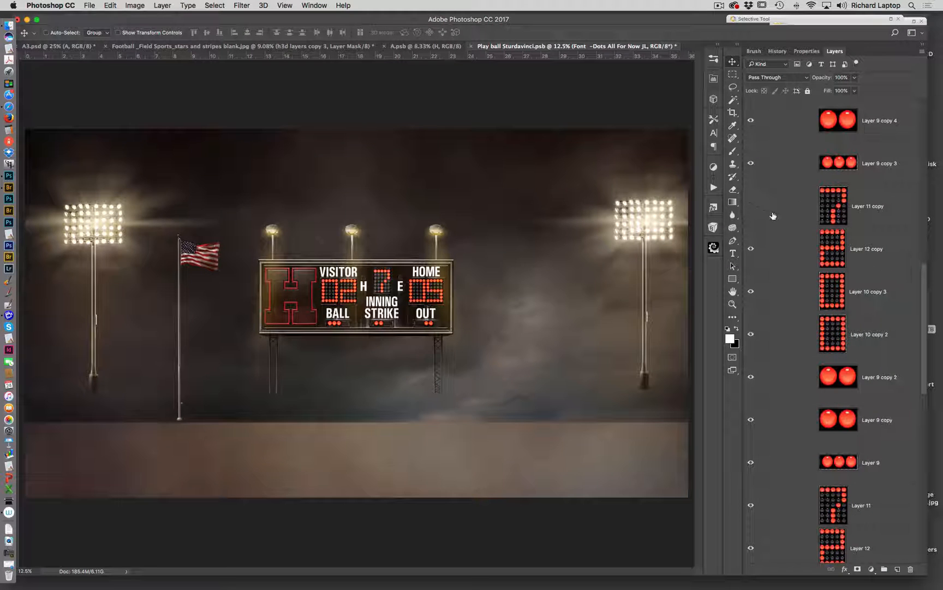
left_click(751, 505)
left_click(751, 505)
left_click(751, 207)
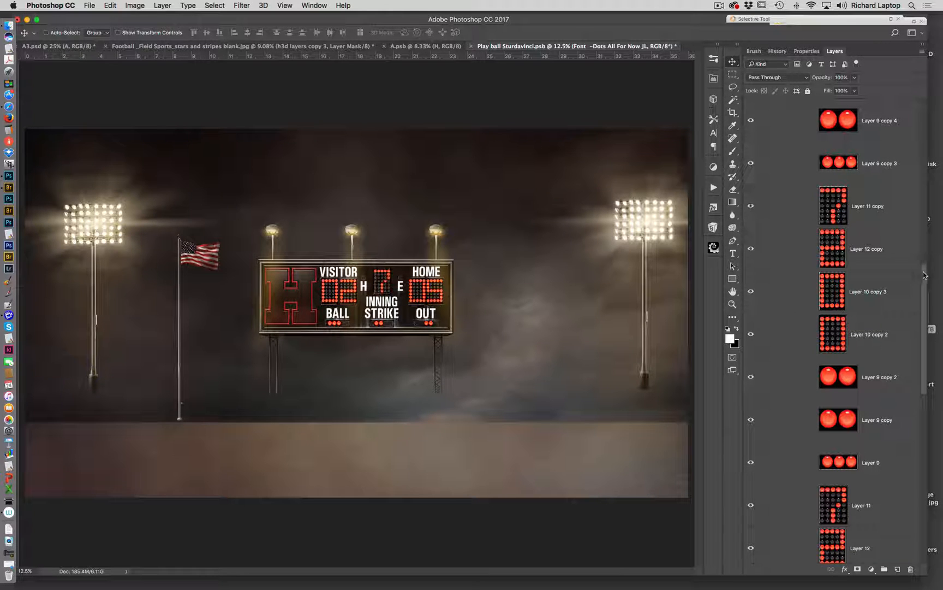
- Compare the scoreboard supports with and without the clipped Layer 5 shadow above the truss layer
left_click_drag(922, 274, 915, 417)
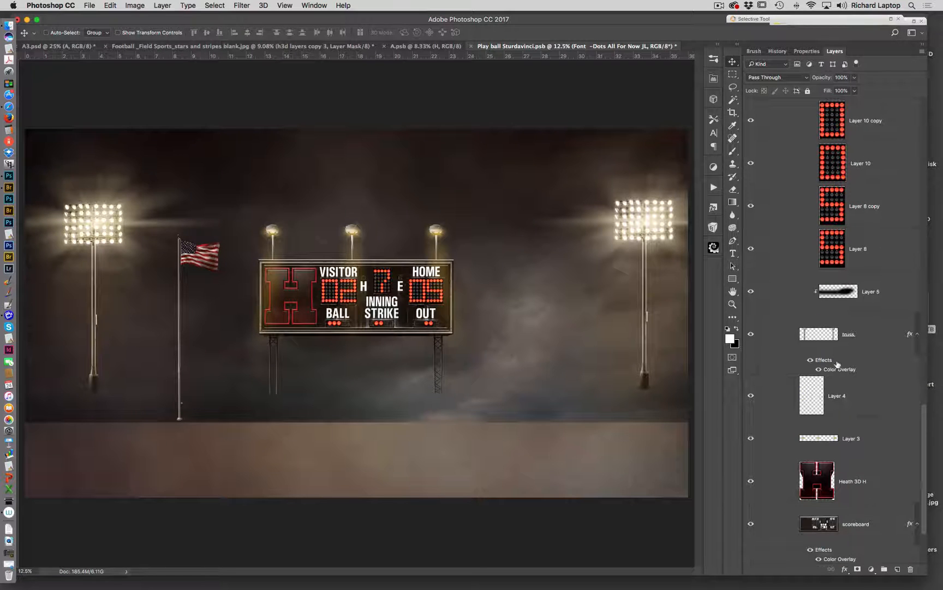
left_click(751, 293)
left_click(751, 292)
left_click(752, 292)
left_click(752, 293)
- Compare the scoreboard with and without the truss layer, leaving the support posts visible
left_click(751, 334)
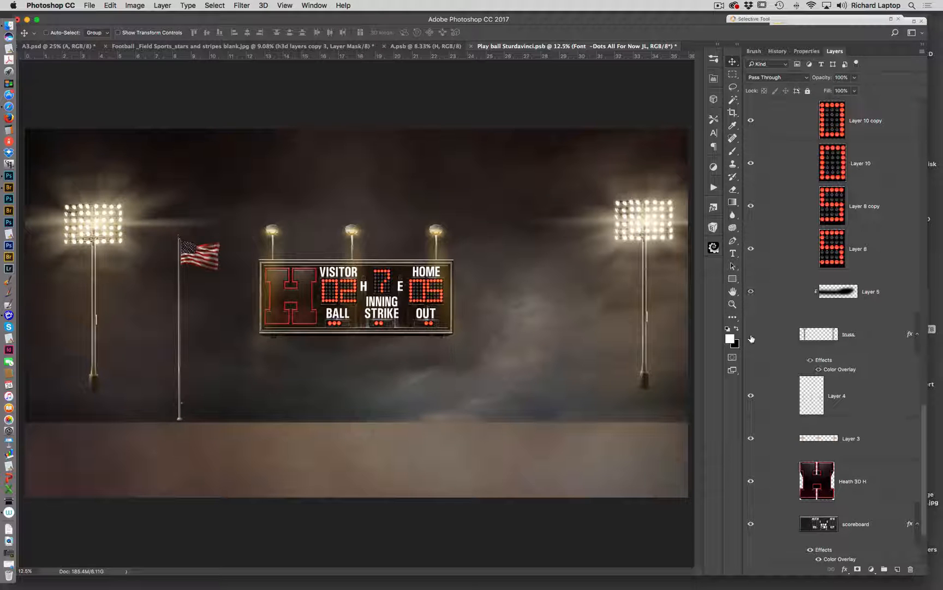
left_click(751, 334)
left_click(751, 334)
left_click(751, 334)
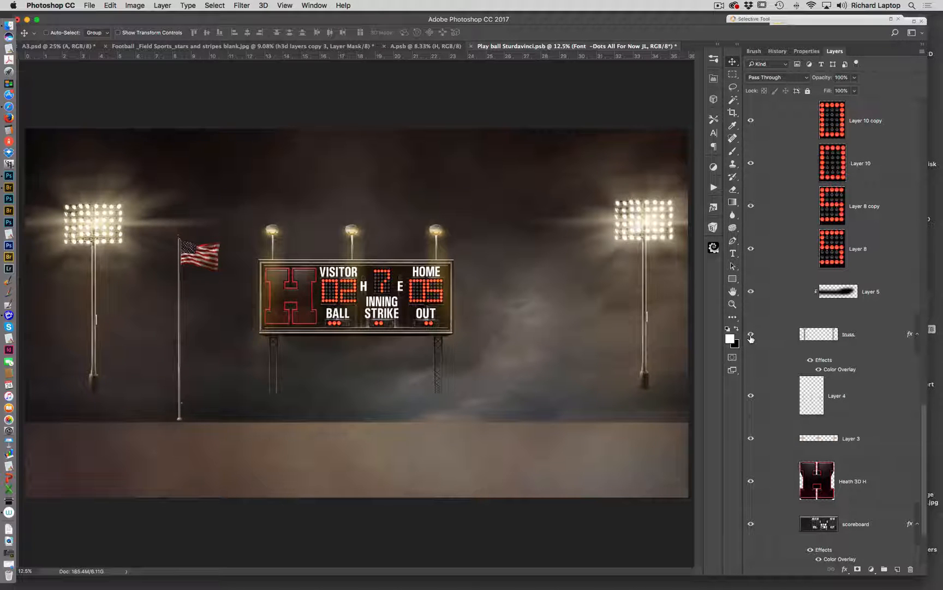
left_click(752, 334)
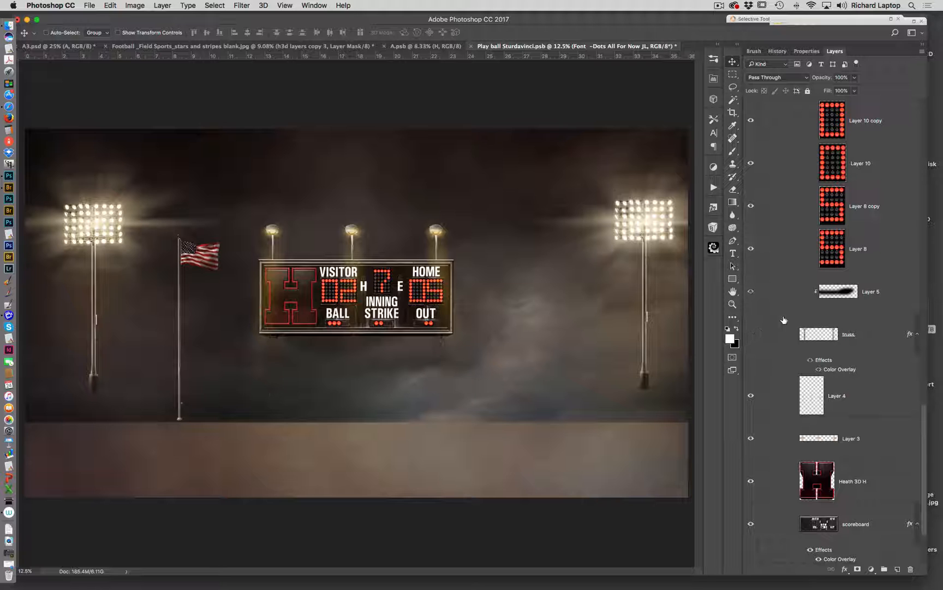
left_click(752, 334)
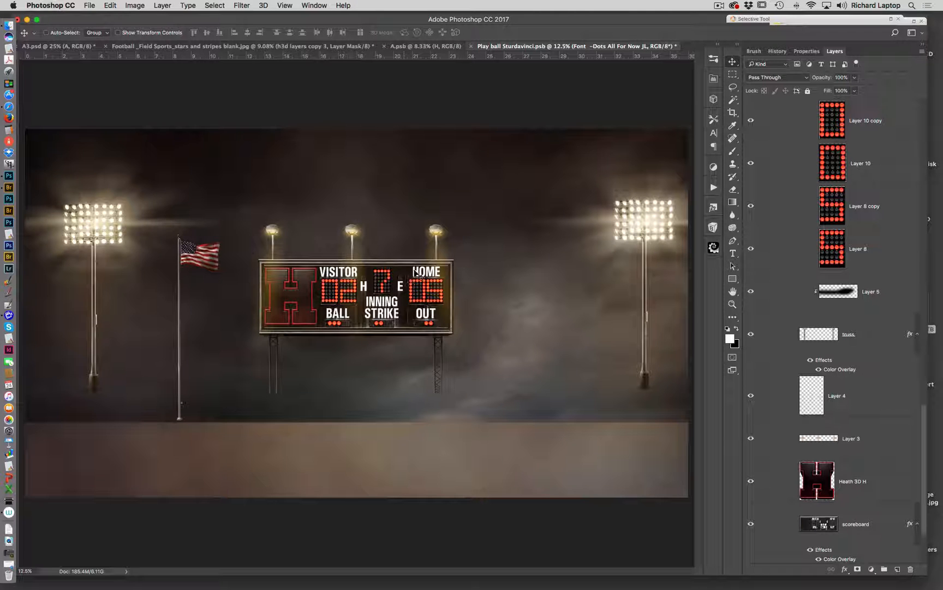
- Compare the scoreboard with and without the glow on Layer 4, and leave that layer hidden
left_click(751, 395)
left_click(750, 395)
left_click(751, 396)
left_click(752, 396)
left_click(751, 397)
left_click(751, 396)
left_click(751, 397)
- Compare the lamps above the scoreboard with and without the glow on Layer 3, and leave that layer hidden
left_click(751, 438)
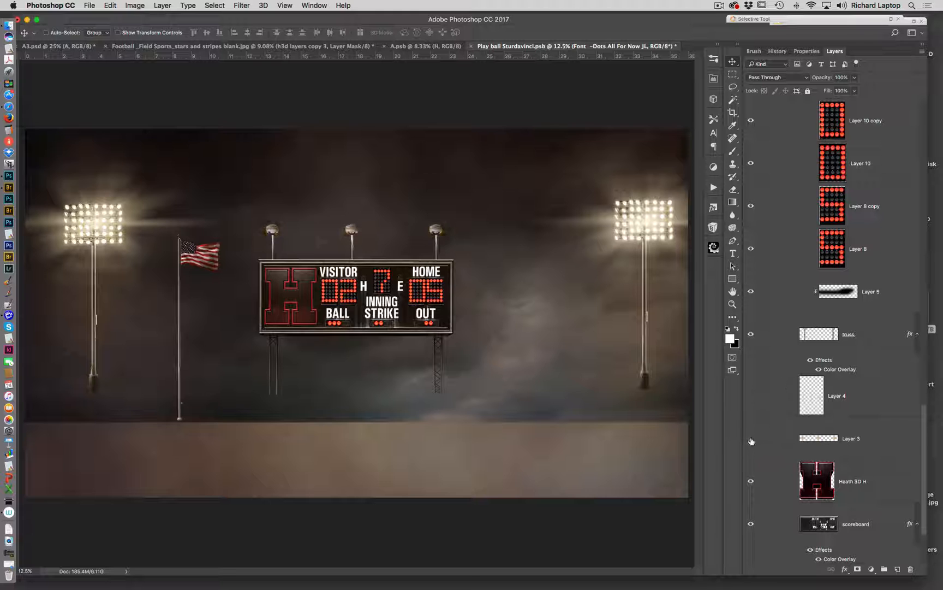
left_click(751, 438)
left_click(751, 440)
left_click(751, 439)
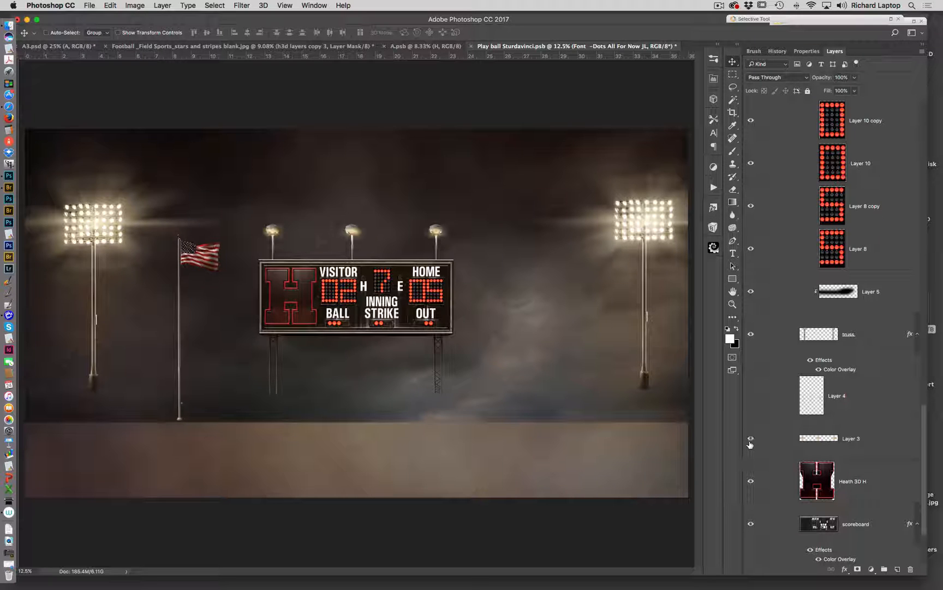
left_click(752, 442)
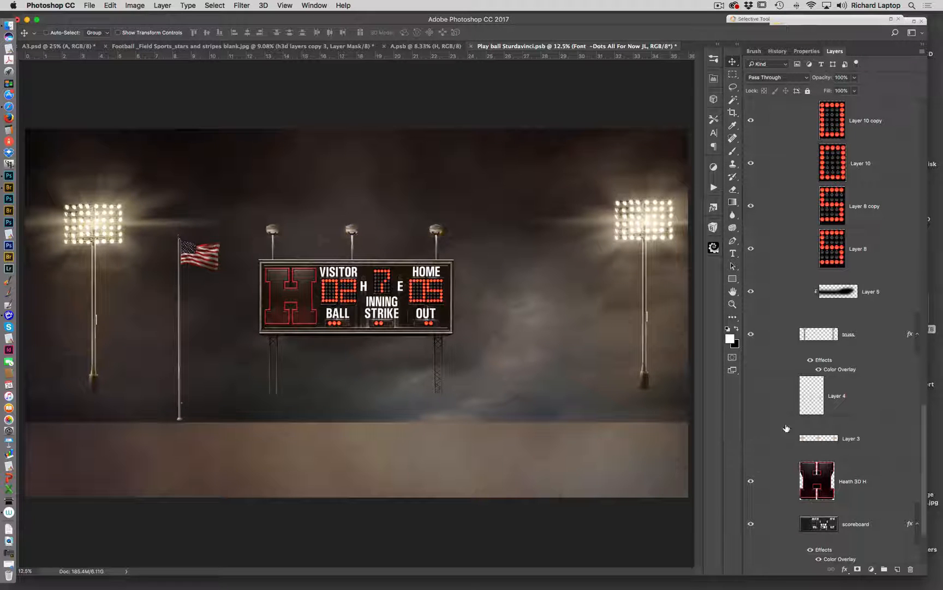
scroll(895, 447, "down", 5)
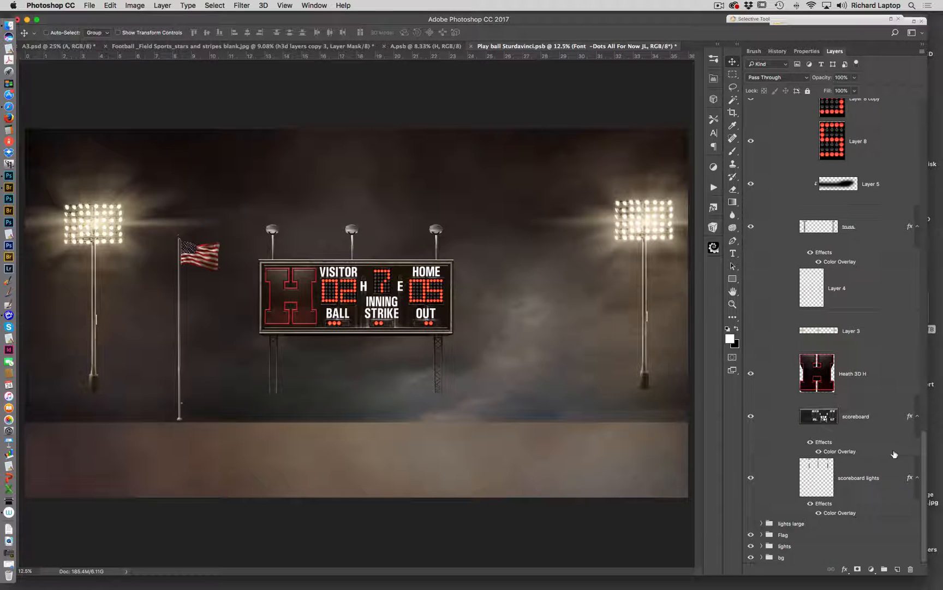
- Hide the Heath 3D H layer, and compare the scoreboard with and without the scoreboard lights layer
left_click(751, 374)
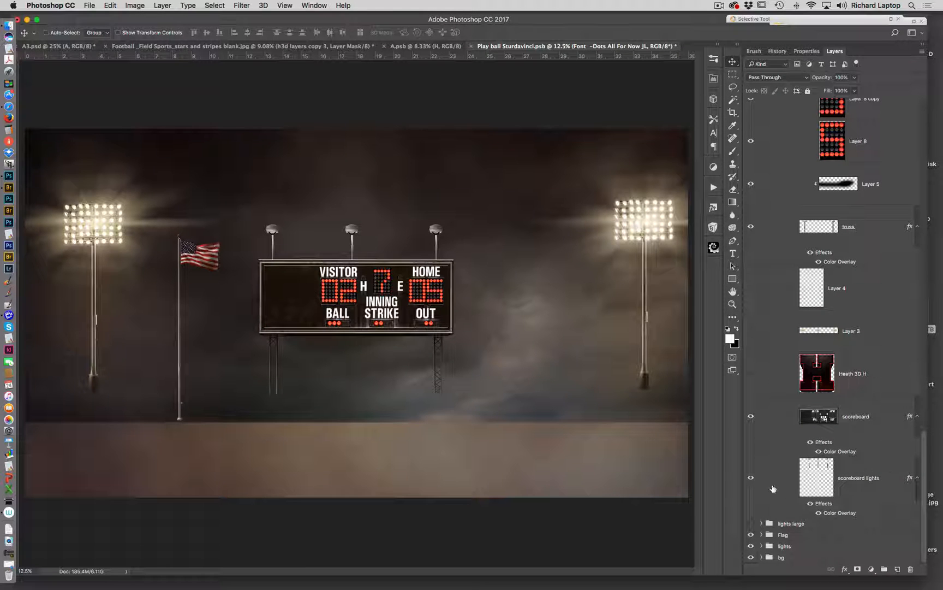
left_click(751, 477)
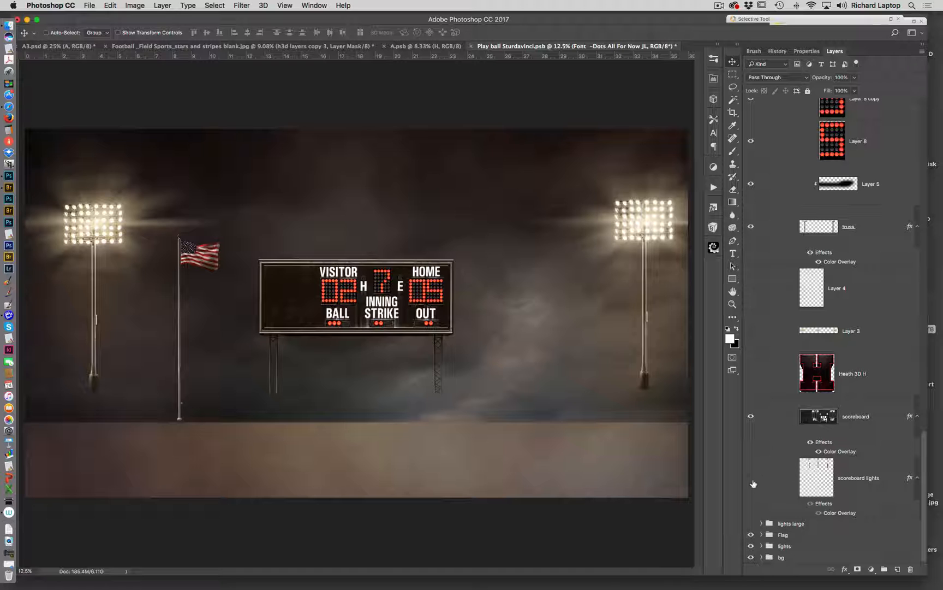
left_click(751, 478)
left_click(751, 477)
left_click(751, 477)
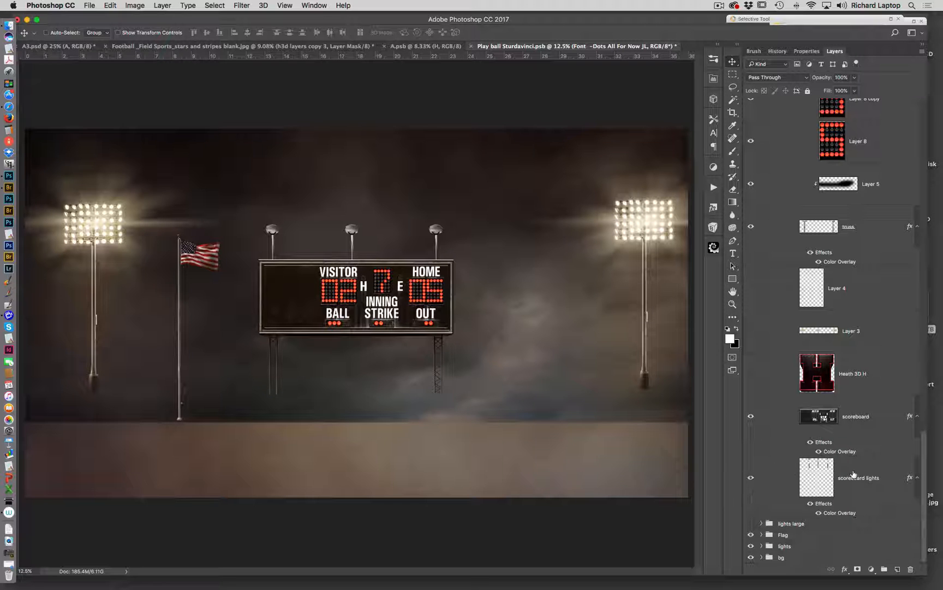
- Try lowering the scoreboard lights layer closer to the scoreboard's upper edge, and undo the move
left_click(769, 478)
left_click_drag(471, 249, 473, 260)
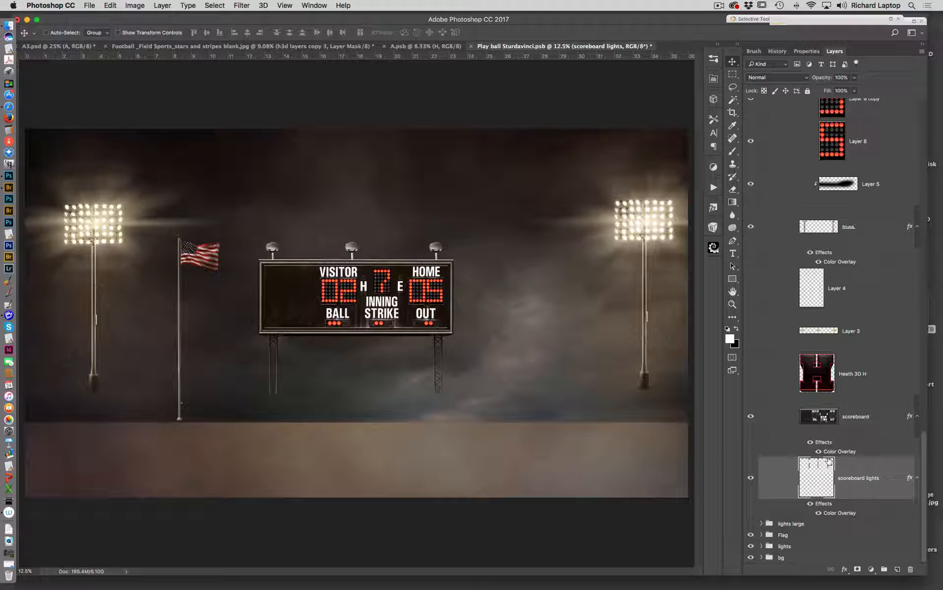
key("super+z")
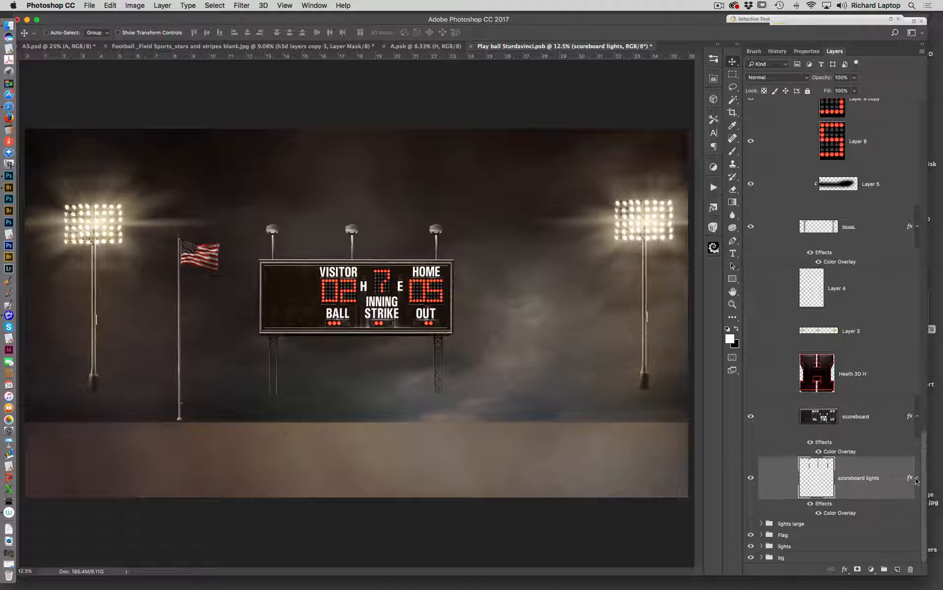
- Show the lights large group in place of the lights group, and expand it to reveal its layers
left_click(751, 523)
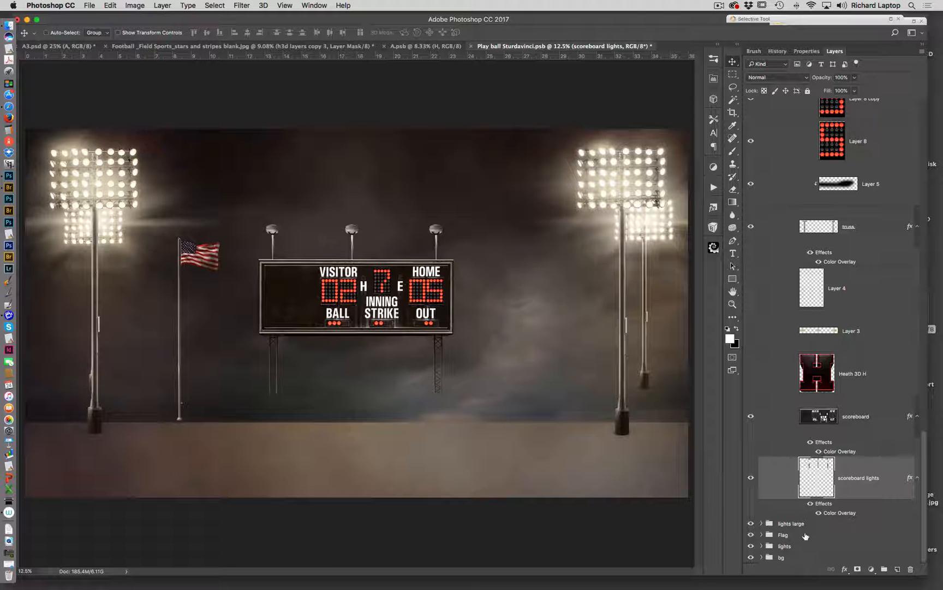
left_click(751, 546)
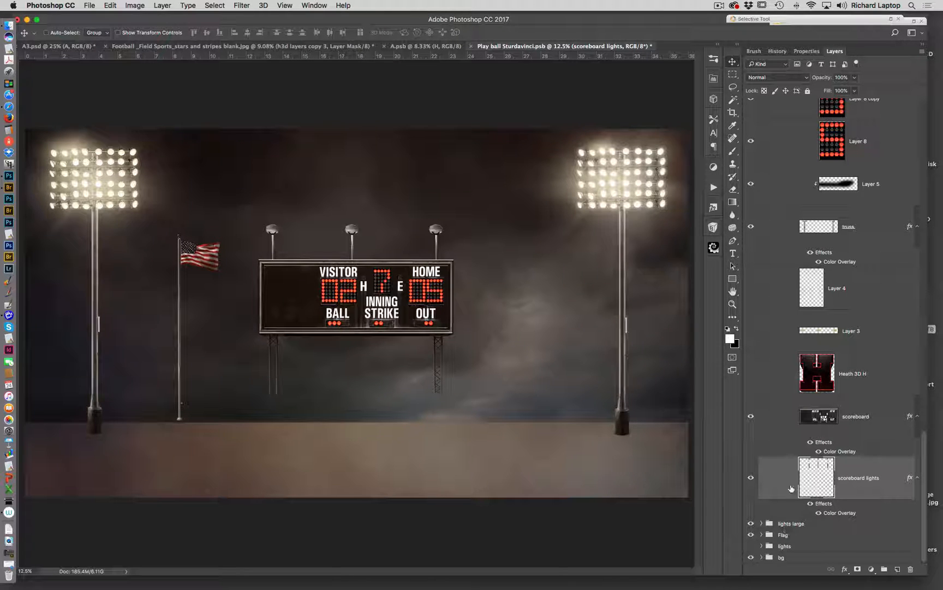
left_click(762, 523)
scroll(925, 422, "down", 4)
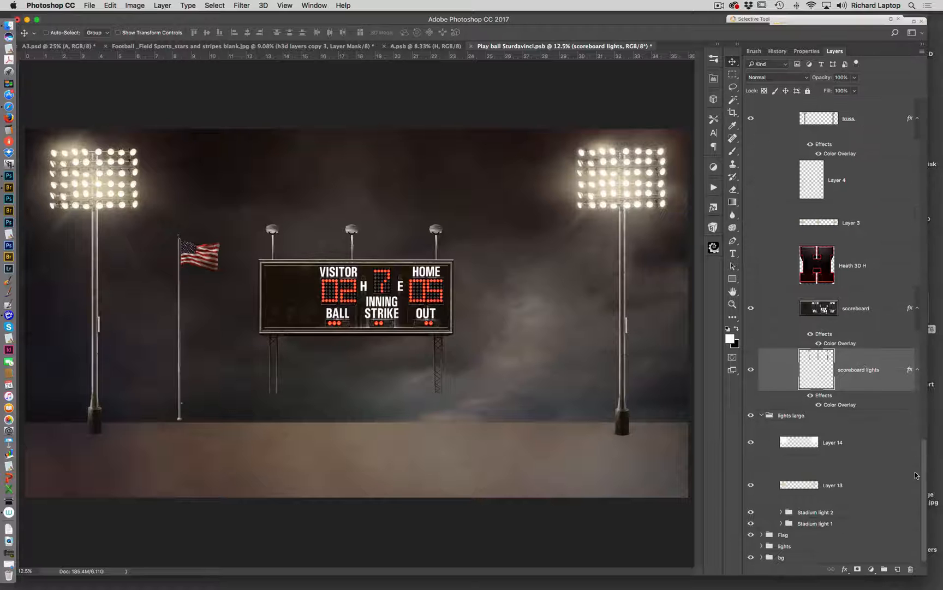
- Compare the large stadium lights with and without the glows on Layer 14 and Layer 13, and leave both layers hidden
left_click(751, 442)
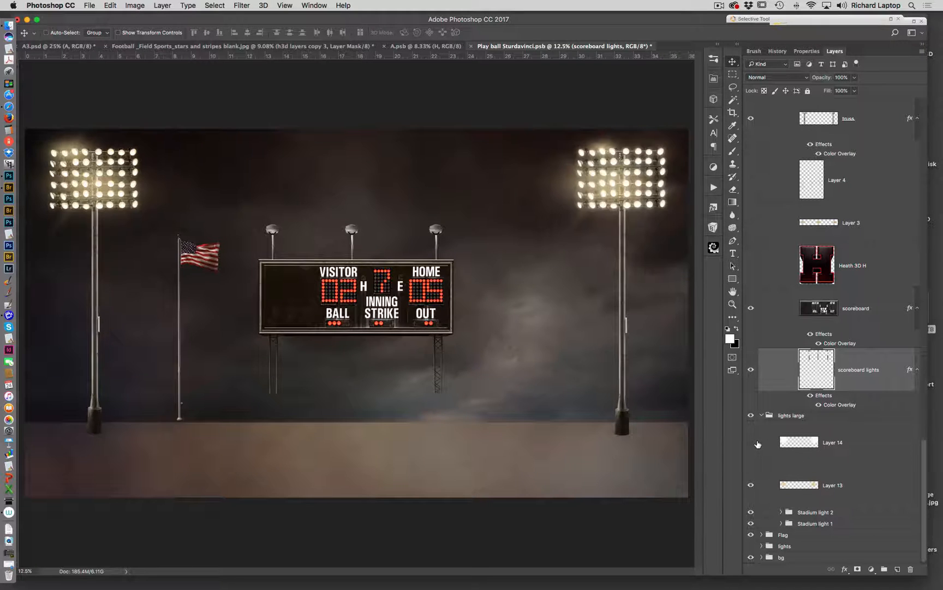
left_click(751, 442)
left_click(751, 442)
left_click(752, 485)
left_click(751, 485)
left_click(751, 485)
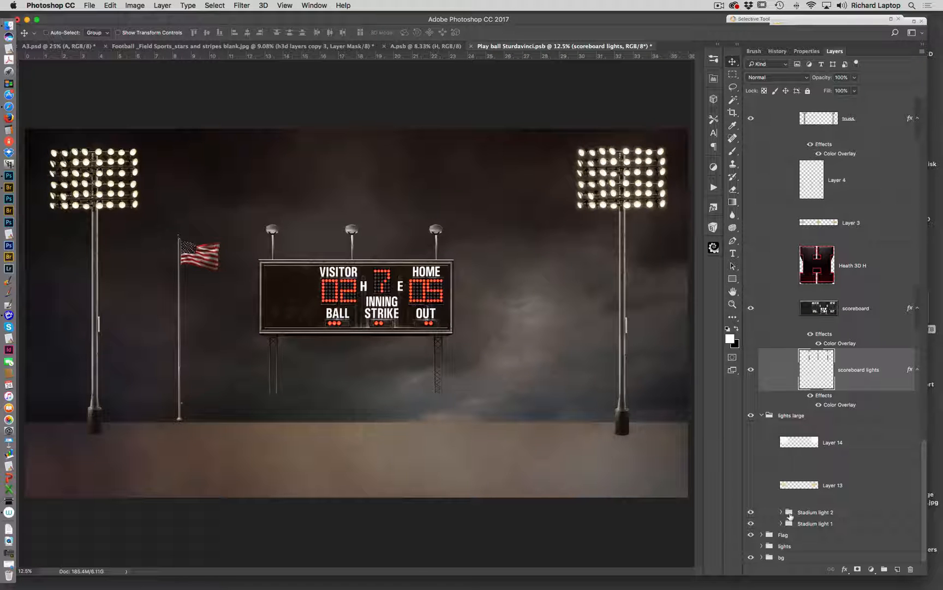
- Compare the scene with and without the Stadium light 2 group, and expand that group to reveal its layers
left_click(751, 513)
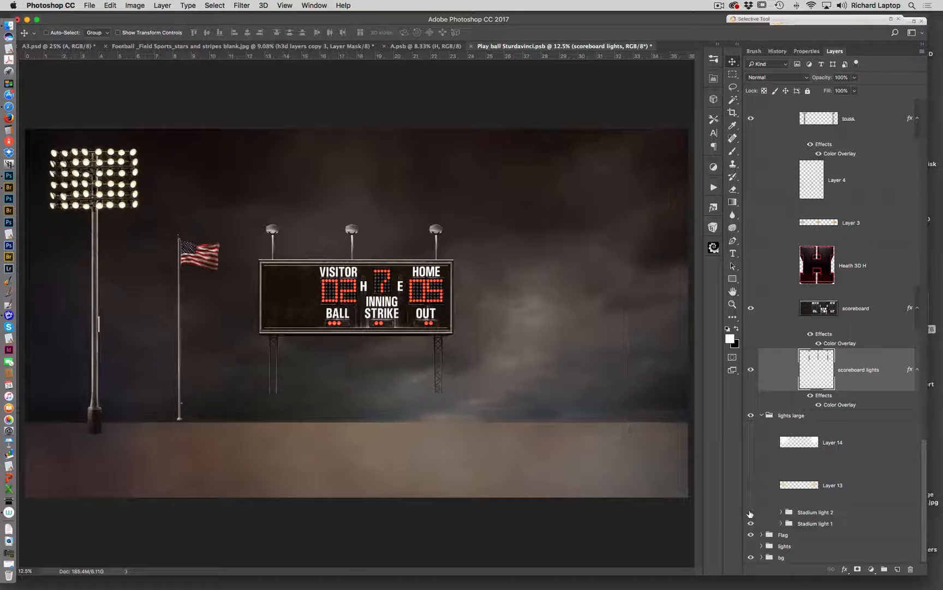
left_click(750, 513)
left_click(781, 512)
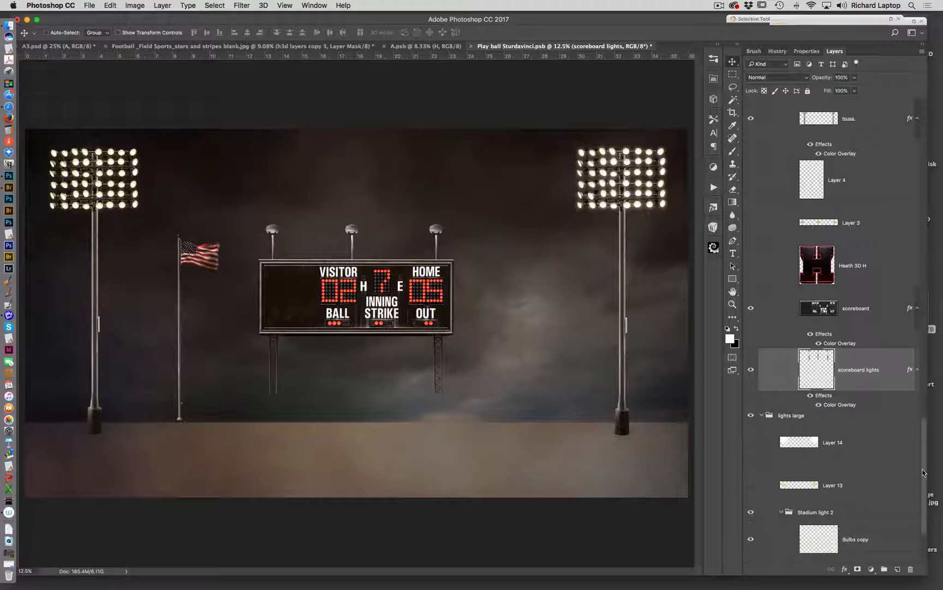
scroll(924, 473, "down", 4)
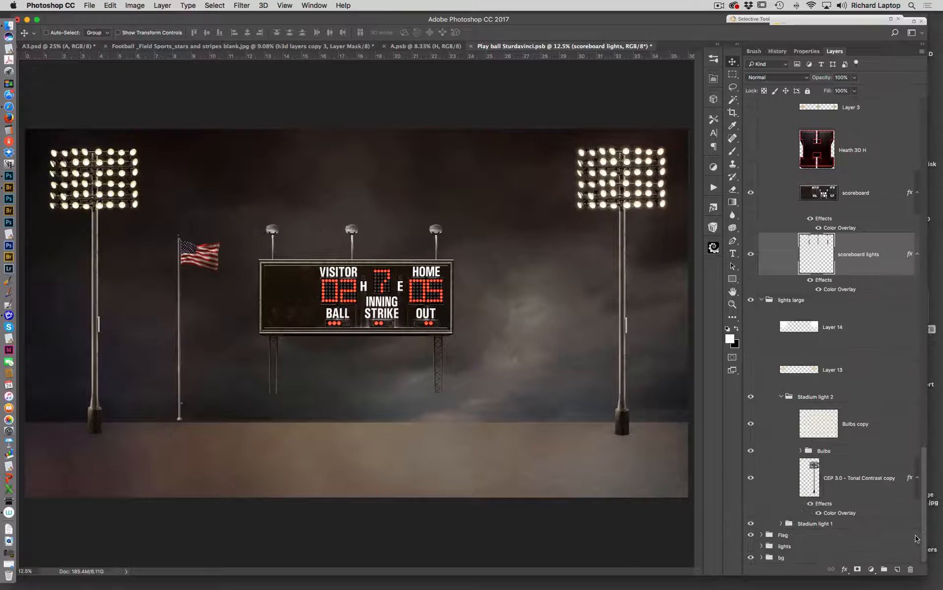
- Compare the Stadium light 2 lamps with and without the Bulbs copy layer, leaving it shown
left_click(751, 423)
left_click(751, 423)
left_click(752, 424)
left_click(752, 424)
left_click(751, 423)
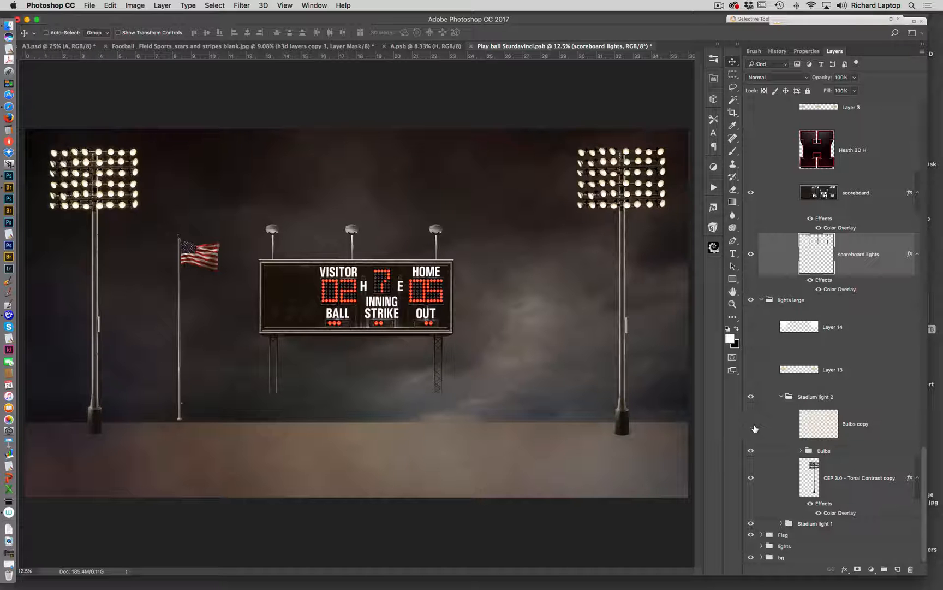
left_click(751, 424)
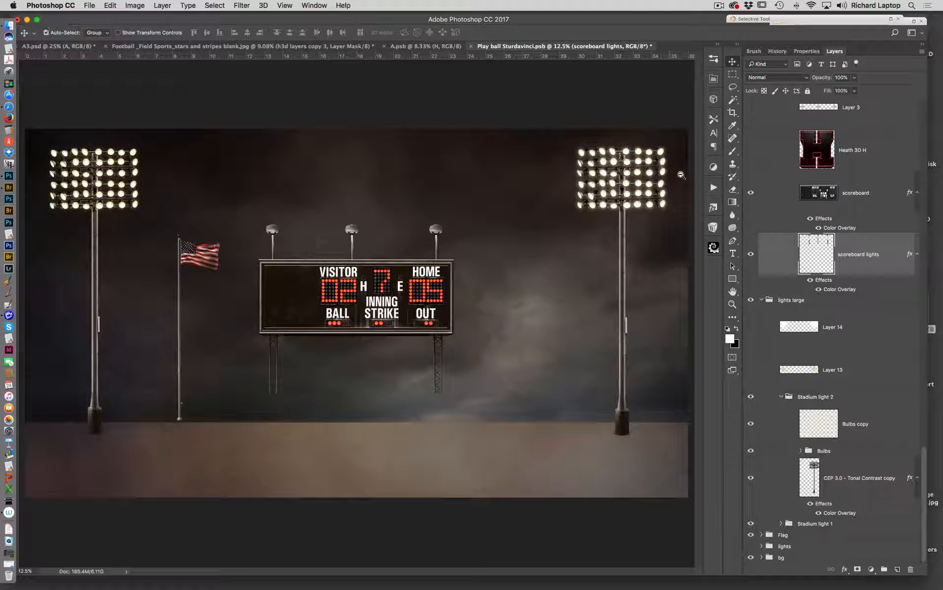
- Examine the Stadium light 2 lamps up close with and without the Bulbs copy glow, and leave that layer hidden
left_click_drag(642, 207, 625, 228)
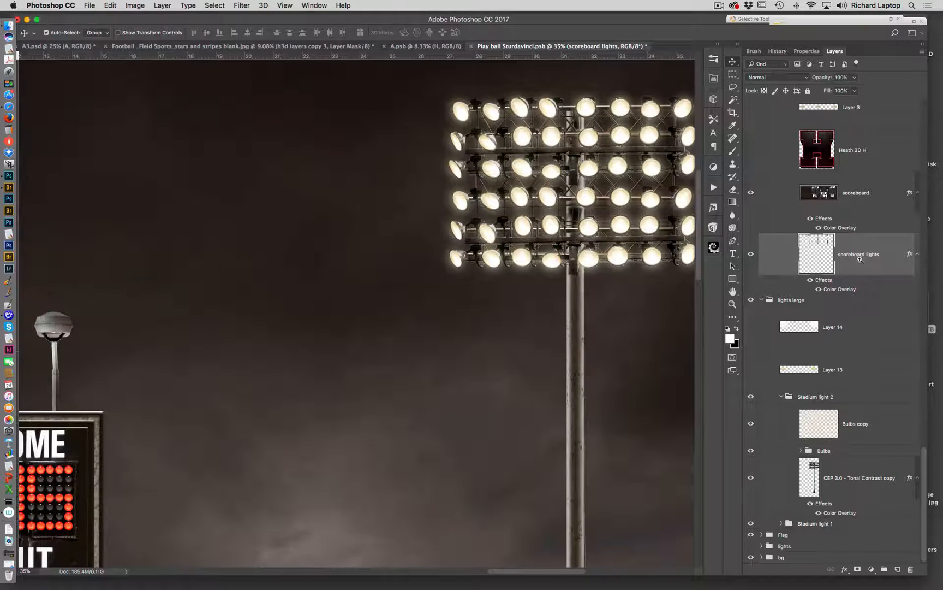
left_click_drag(611, 230, 605, 238)
key("super")
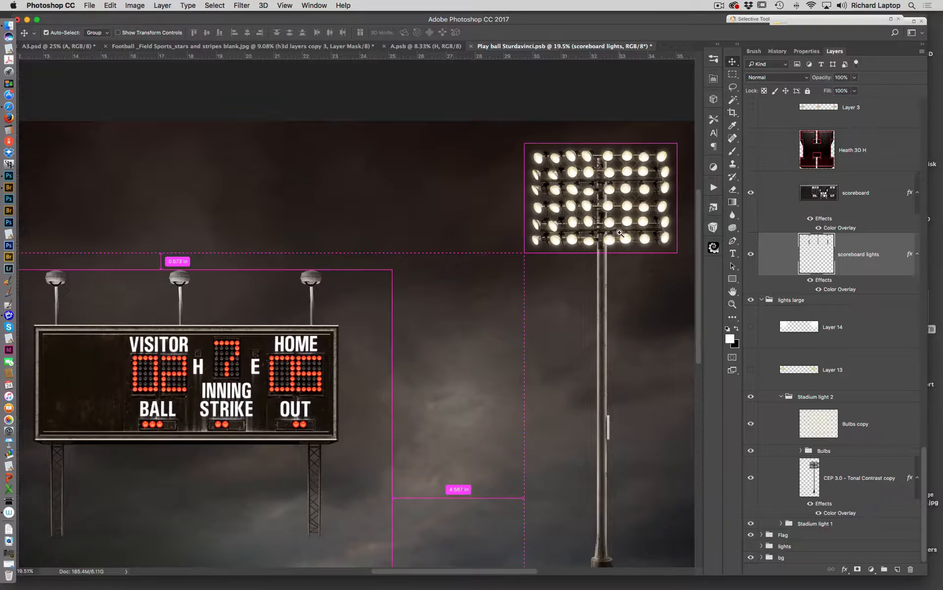
left_click_drag(618, 232, 648, 210)
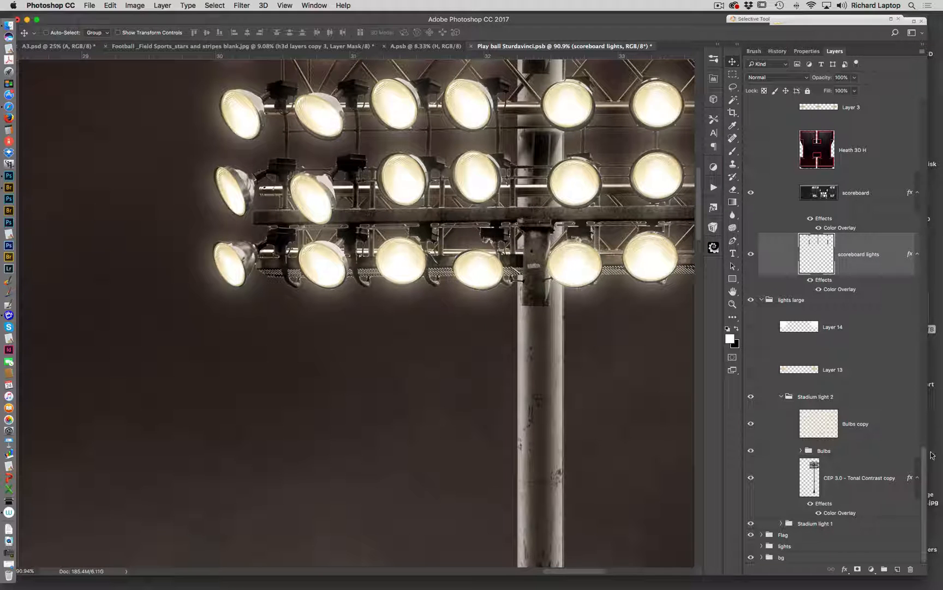
left_click(752, 424)
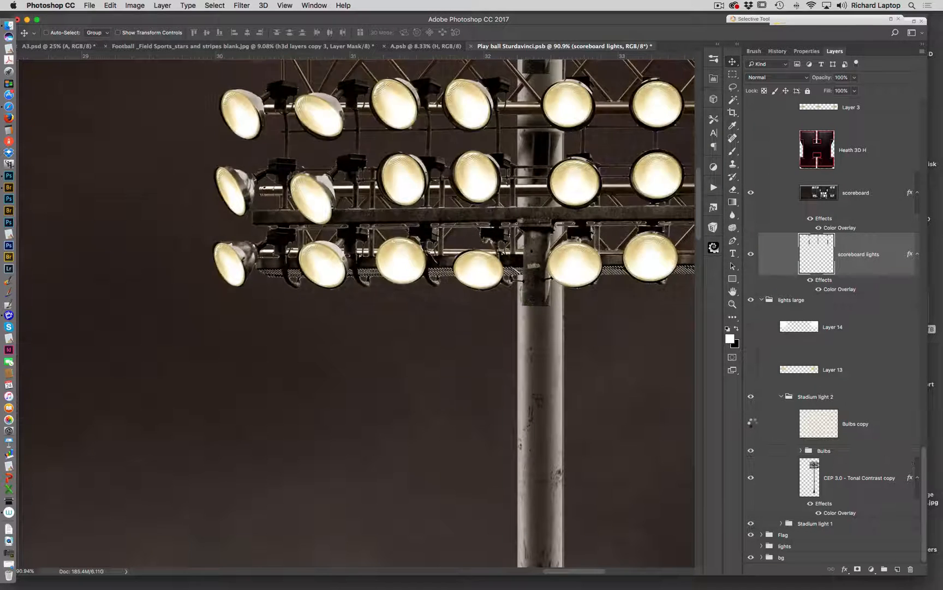
left_click(753, 424)
left_click(752, 424)
left_click(751, 424)
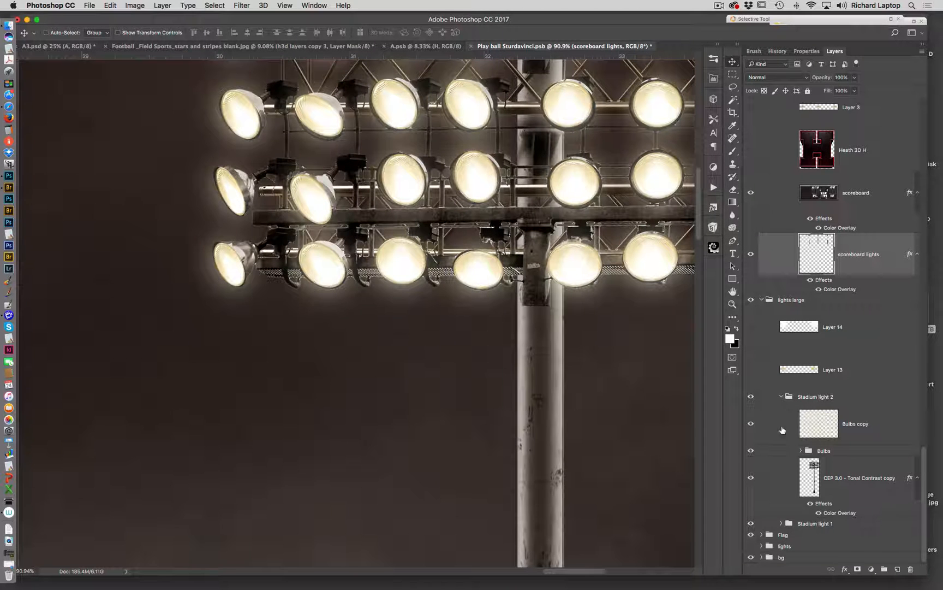
left_click(751, 424)
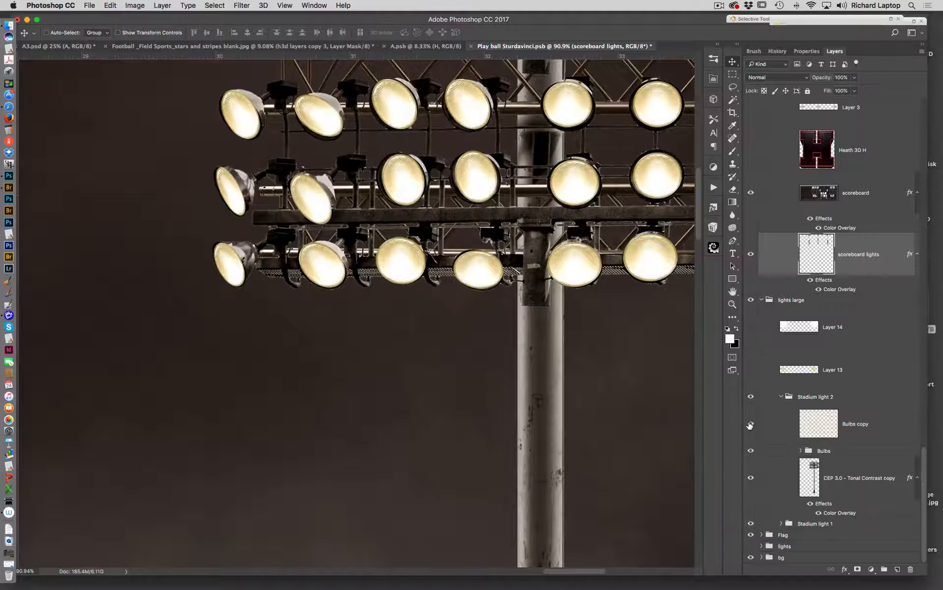
left_click(750, 424)
left_click(751, 424)
- Expand the Bulbs group, turn individual Flood Light Bulb layers off and back on, and collapse the group
left_click(800, 451)
left_click_drag(923, 251, 926, 297)
left_click(751, 285)
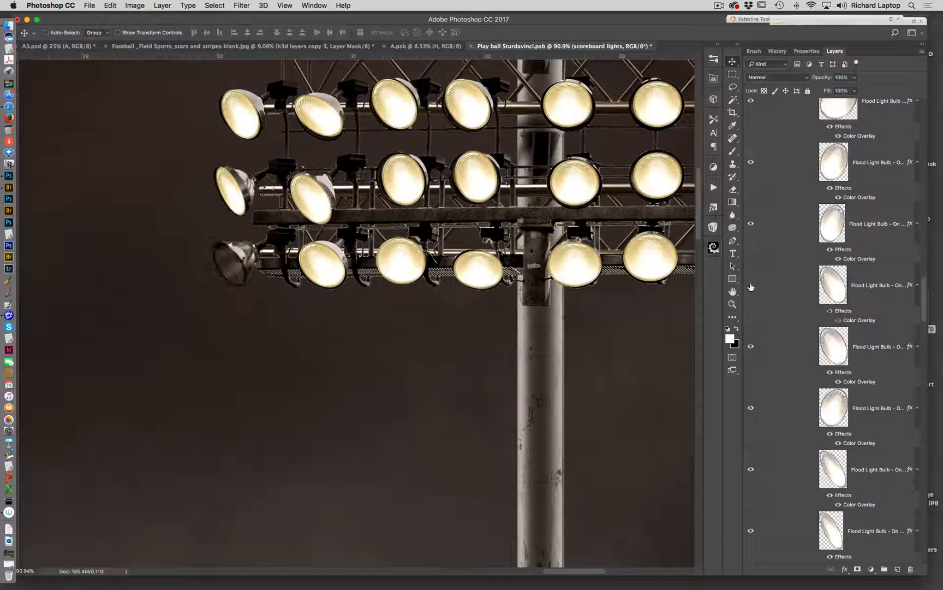
left_click(751, 285)
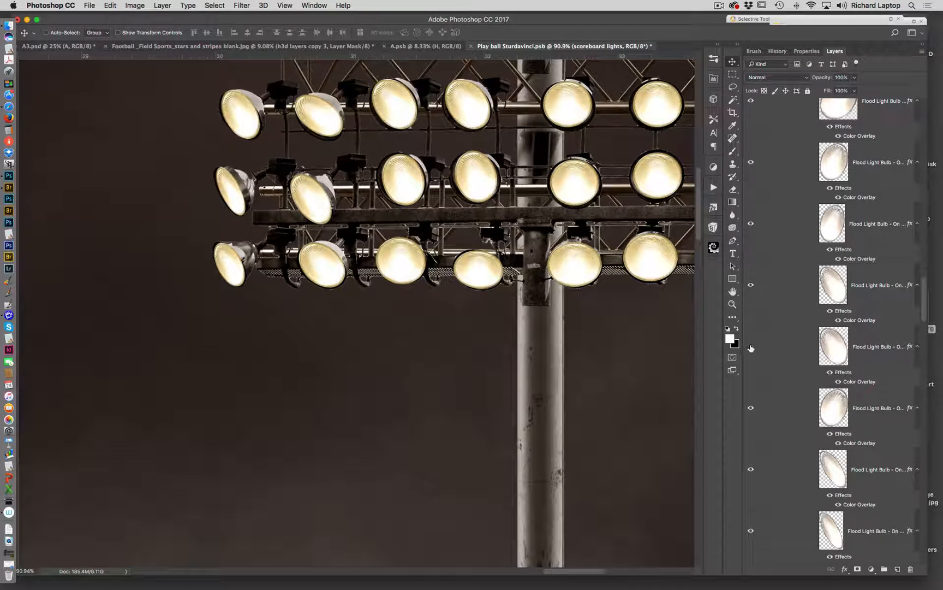
left_click(752, 346)
left_click(751, 347)
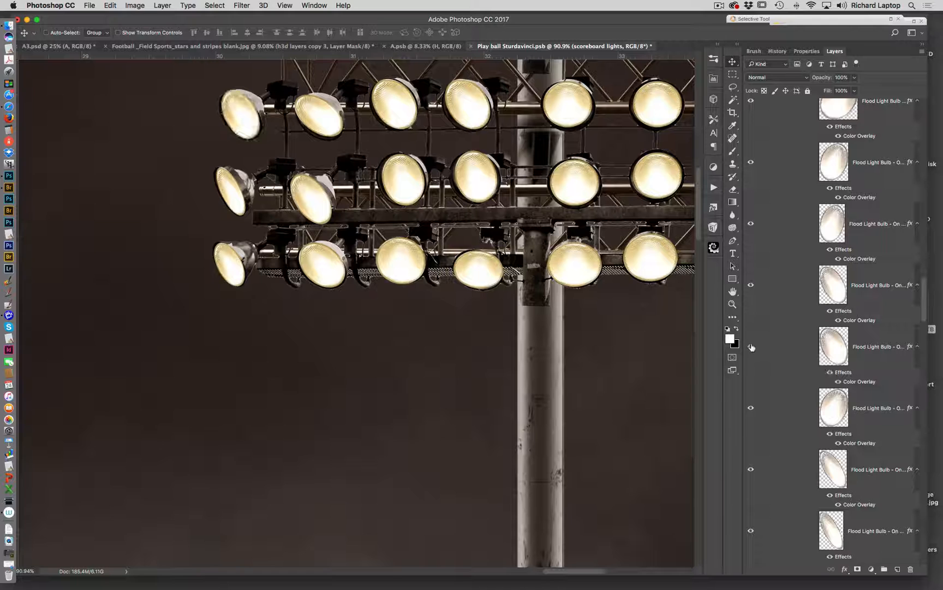
left_click(751, 409)
left_click_drag(925, 306, 924, 269)
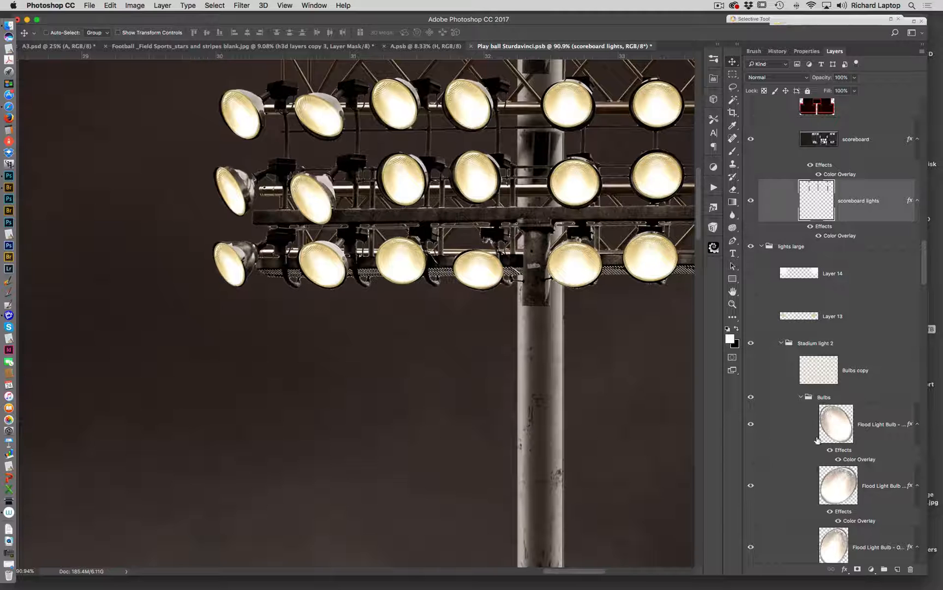
left_click(802, 398)
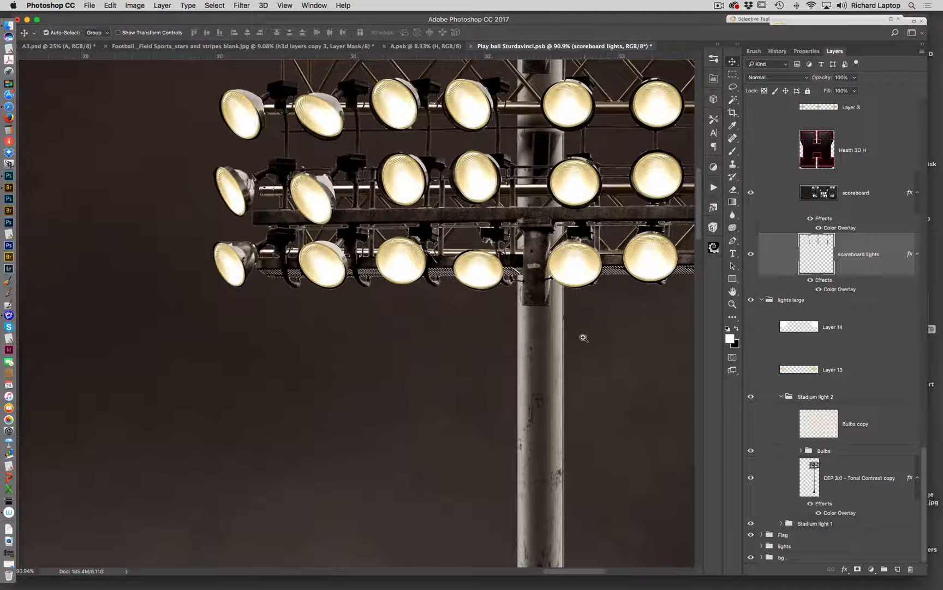
- Compare Stadium light 2 with and without its pole and frame on the CEP 3.0 - Tonal Contrast copy layer
scroll(580, 336, "down", 5)
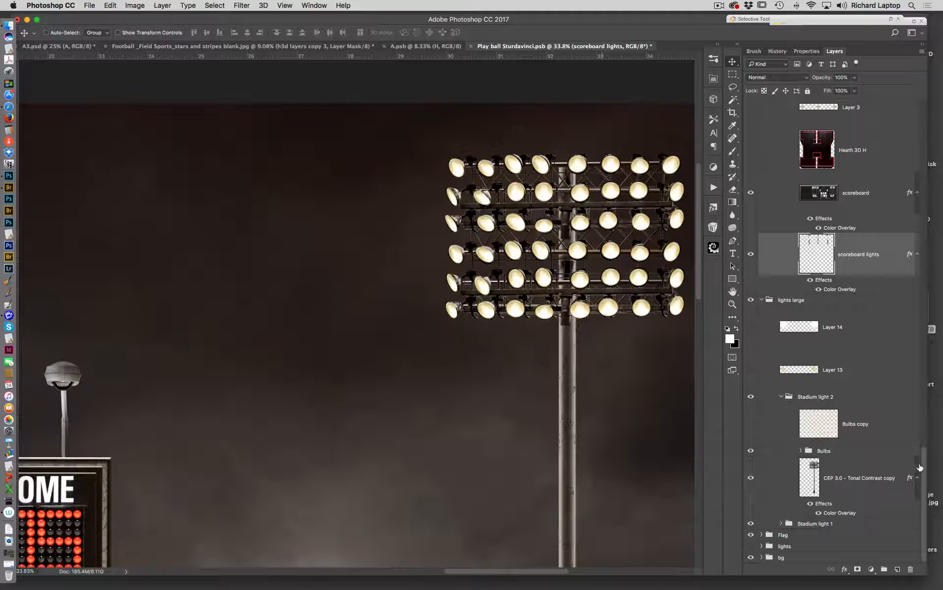
left_click(751, 478)
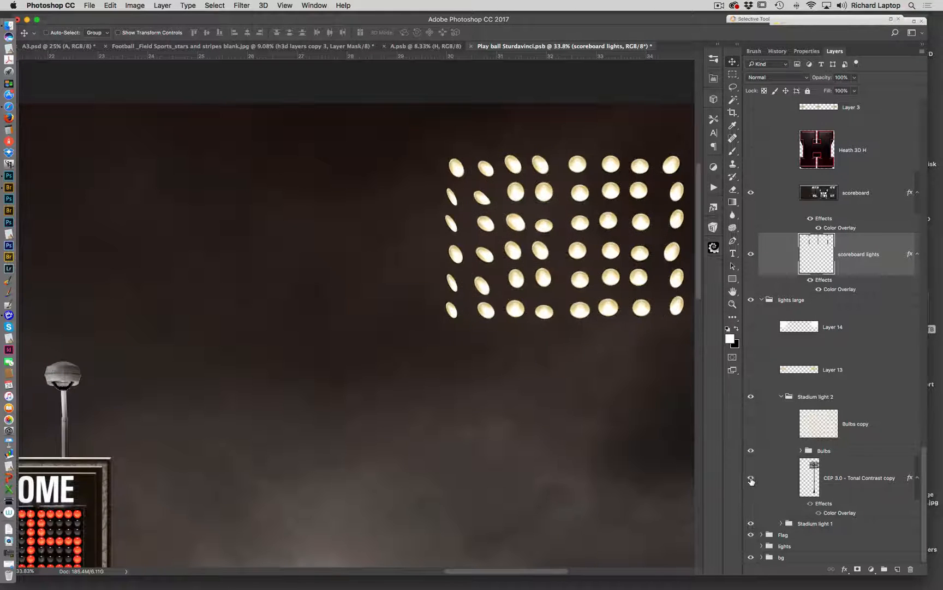
left_click(751, 478)
left_click(751, 478)
left_click(751, 479)
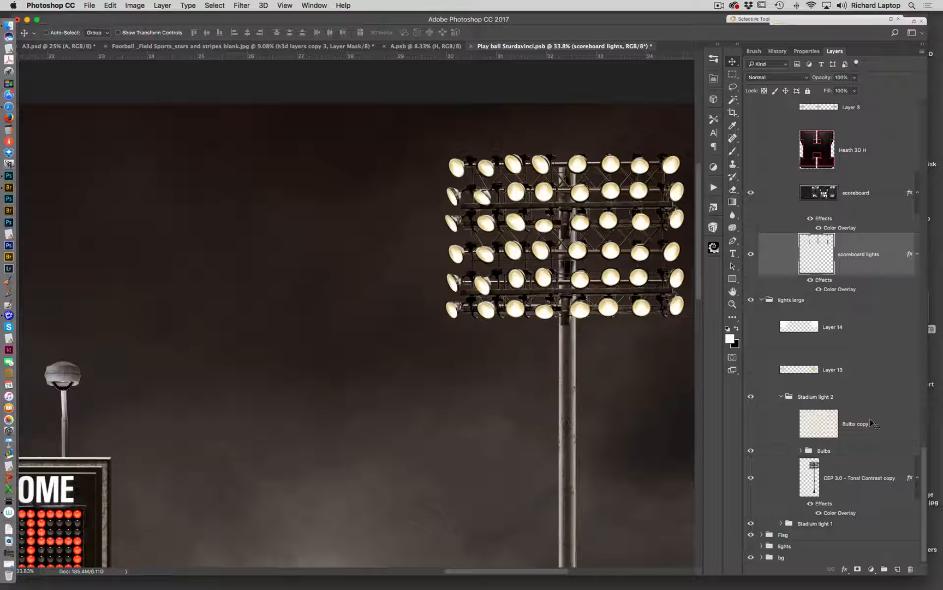
- Compare the stadium light's pole with and without its Color Overlay effect, leaving the effect on
left_click(810, 504)
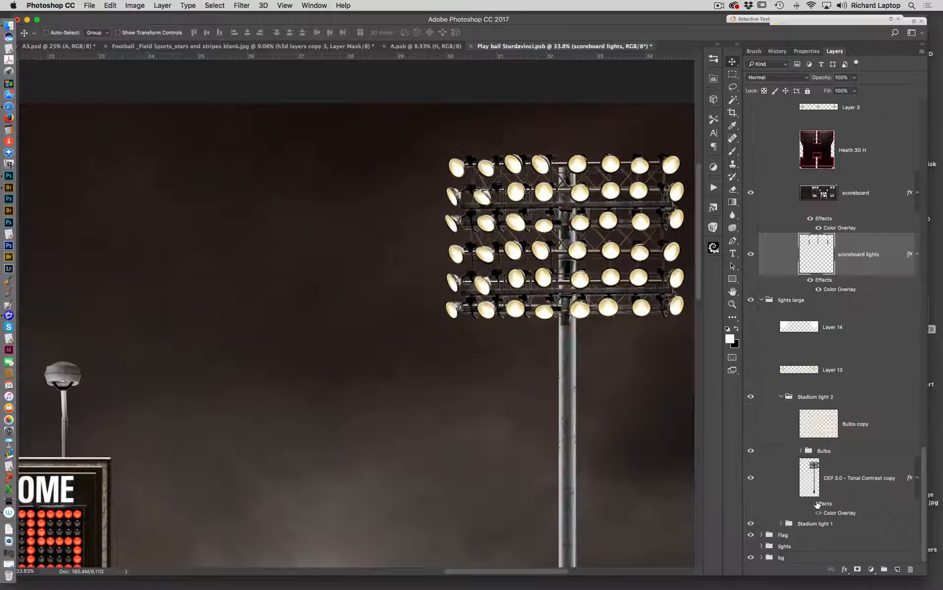
left_click(811, 504)
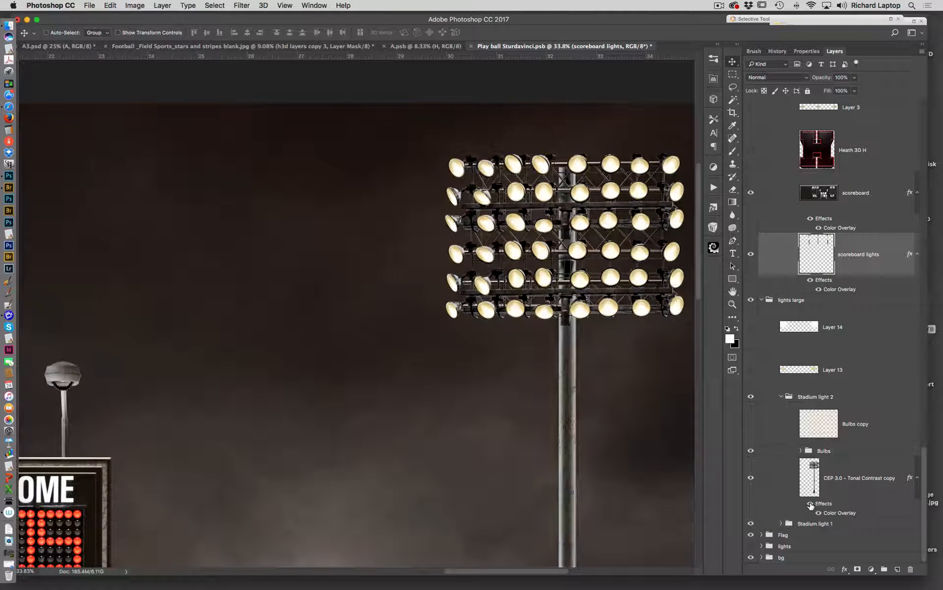
left_click(811, 505)
left_click(810, 504)
- Hide and restore the CEP 3.0 - Tonal Contrast copy layer again to compare the bulbs alone with the complete light, ending on the whole scene
left_click(751, 477)
left_click(751, 479)
left_click(751, 478)
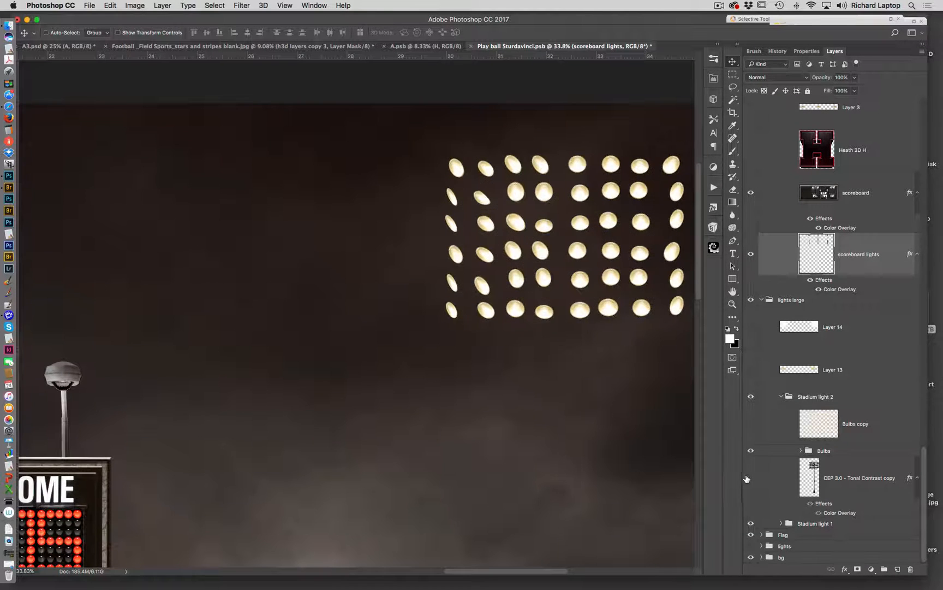
left_click(751, 478)
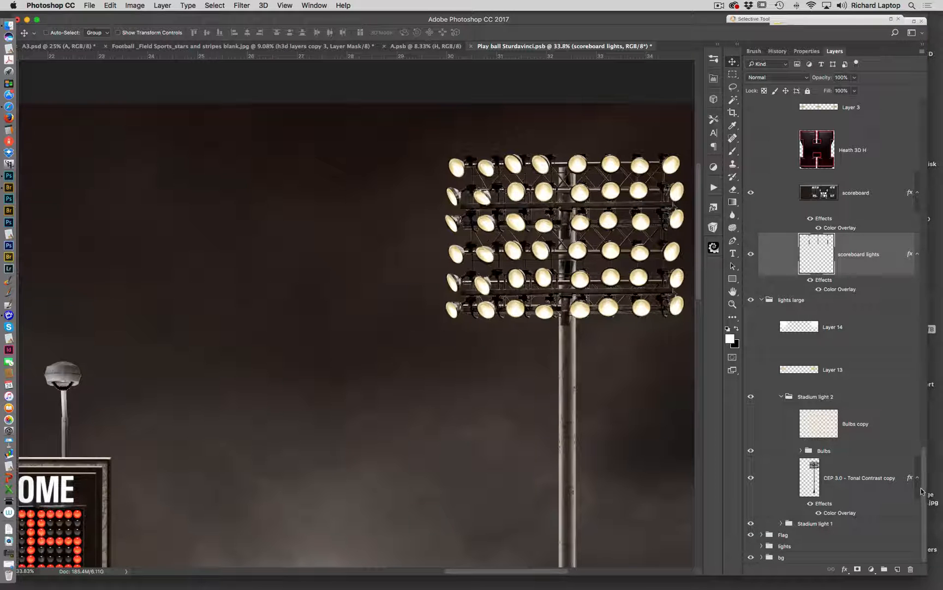
scroll(586, 422, "down", 5)
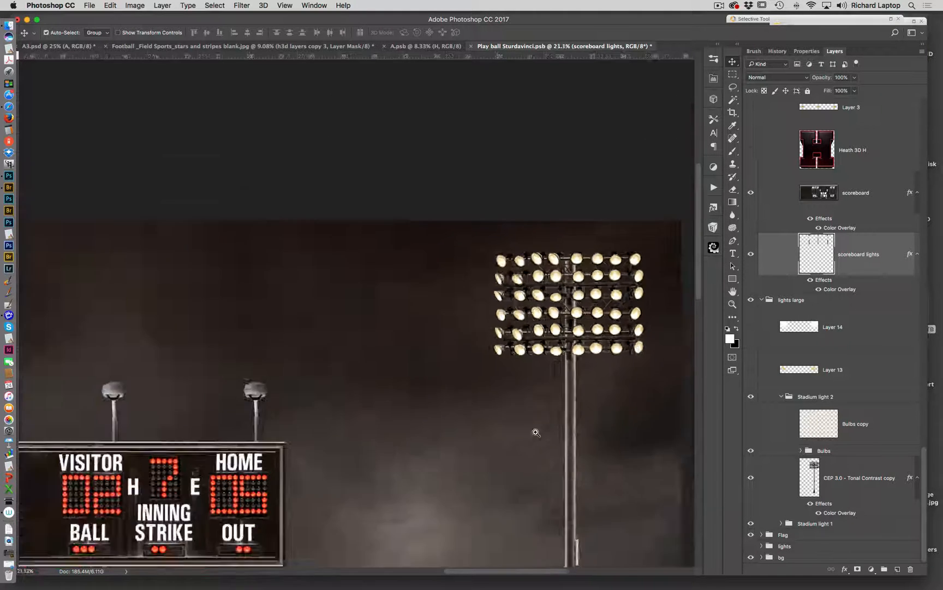
left_click_drag(529, 434, 612, 307)
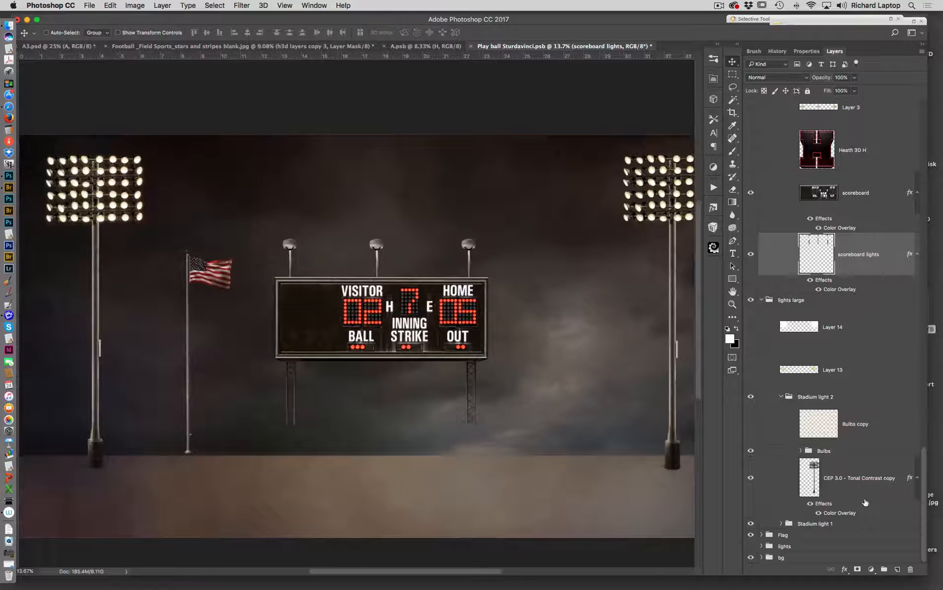
- Compare the scene with and without the Flag, lights and bg groups, ending with all three groups on
left_click(751, 535)
left_click(751, 535)
left_click(751, 534)
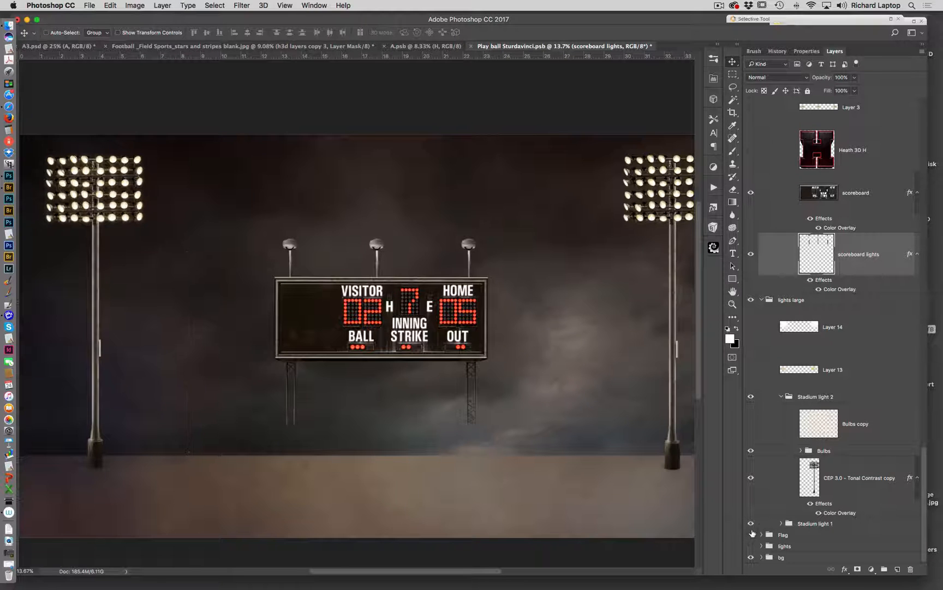
left_click(751, 546)
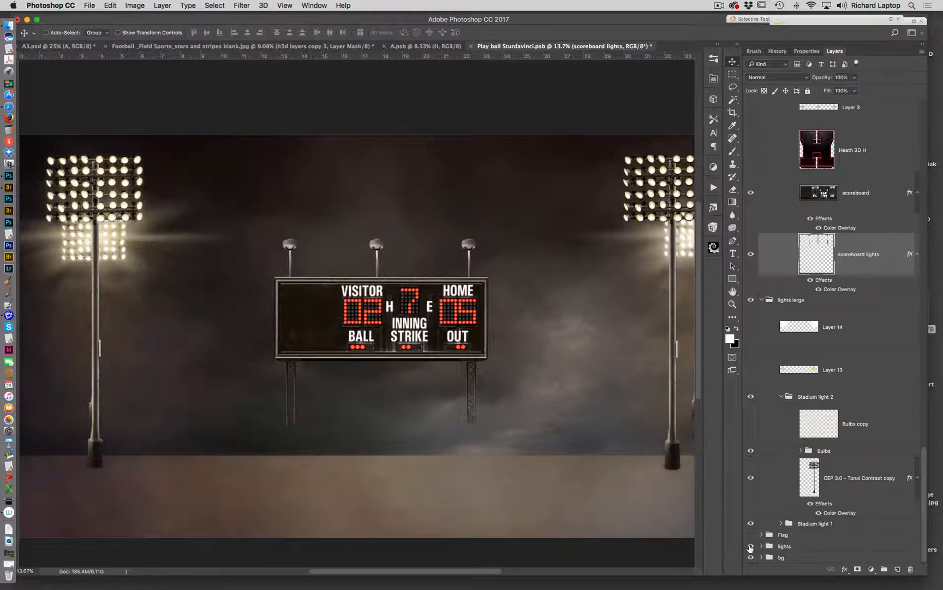
left_click(750, 546)
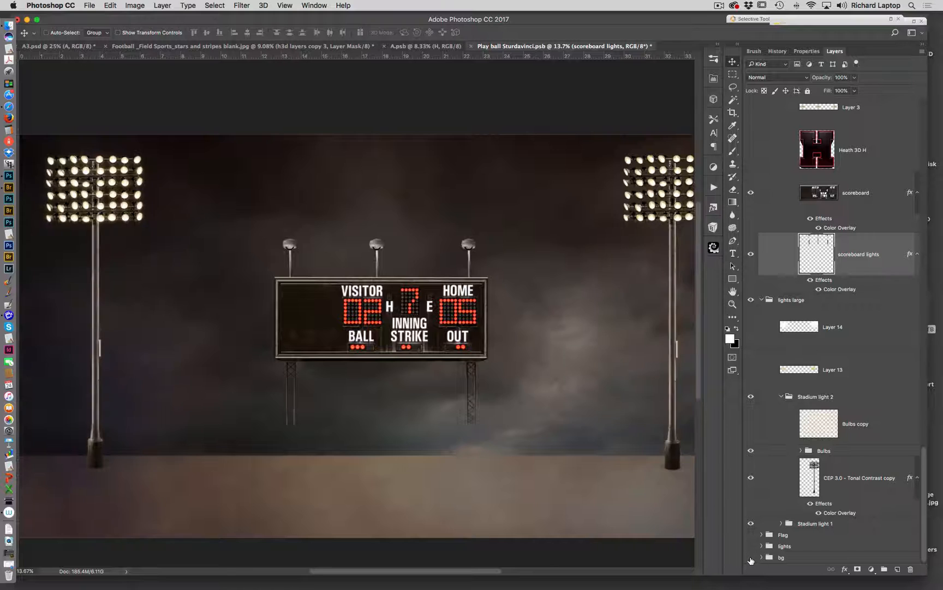
left_click(751, 557)
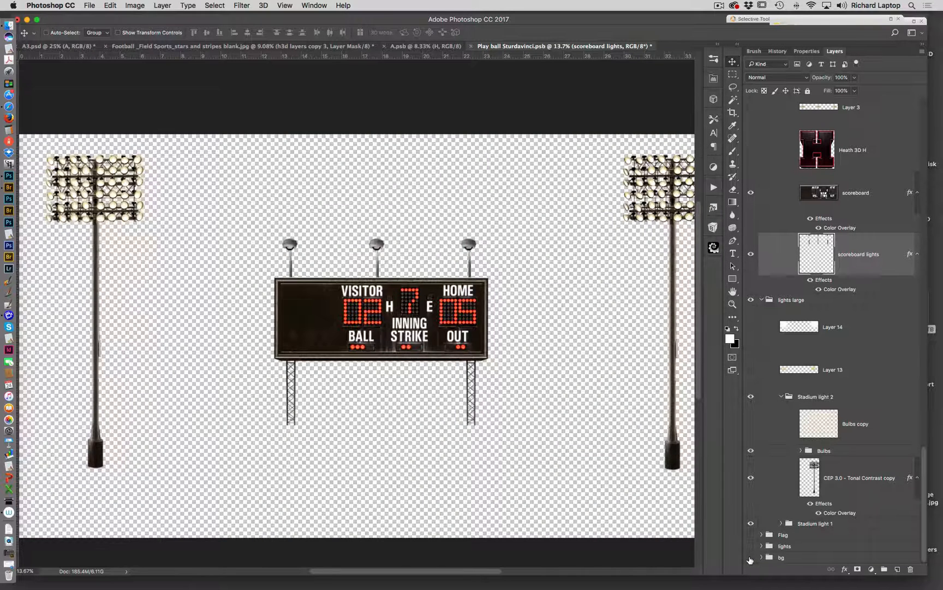
left_click(750, 558)
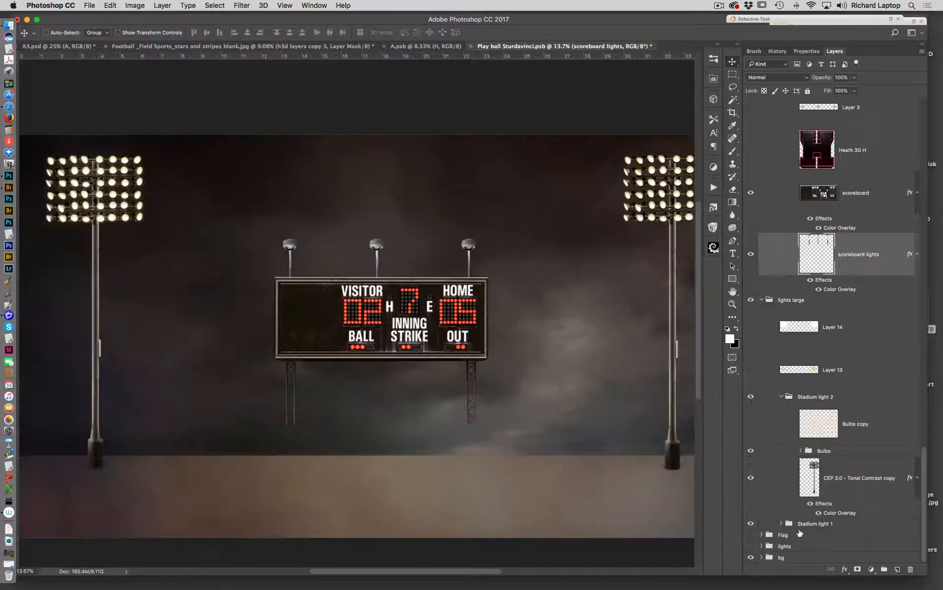
left_click(751, 546)
left_click(751, 534)
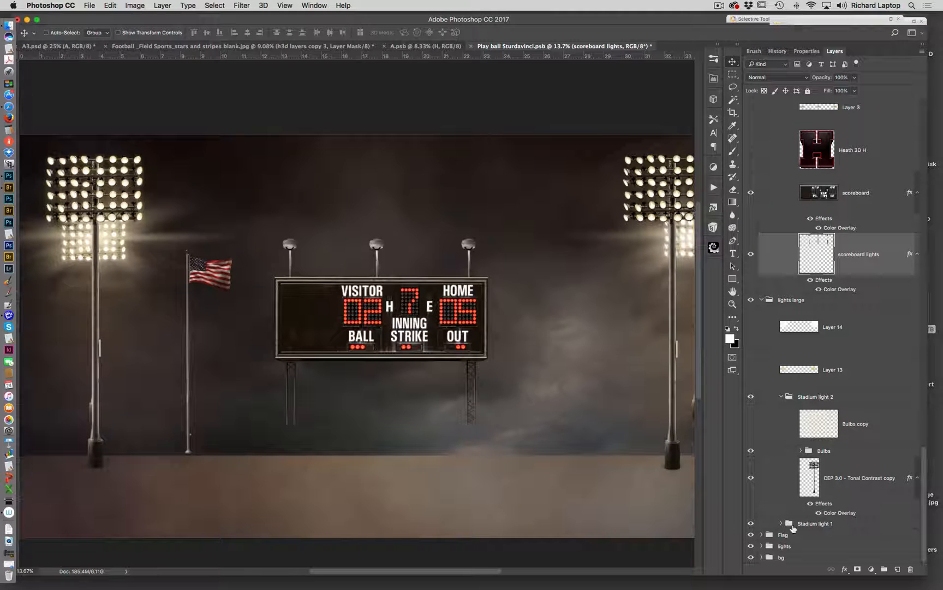
- Hide and restore the lights large group to compare the scene with and without the large stadium lights
left_click(751, 299)
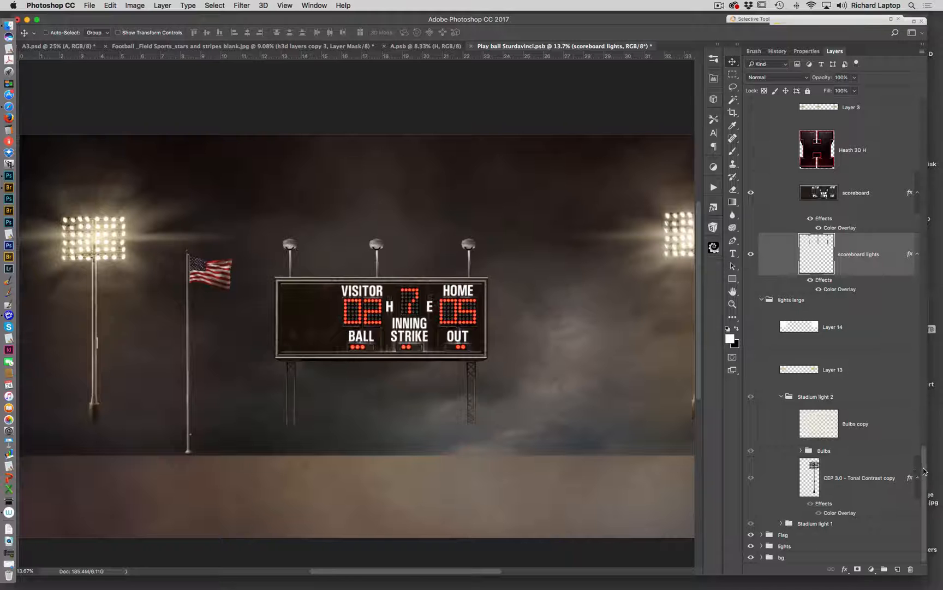
left_click_drag(924, 471, 926, 451)
left_click(751, 373)
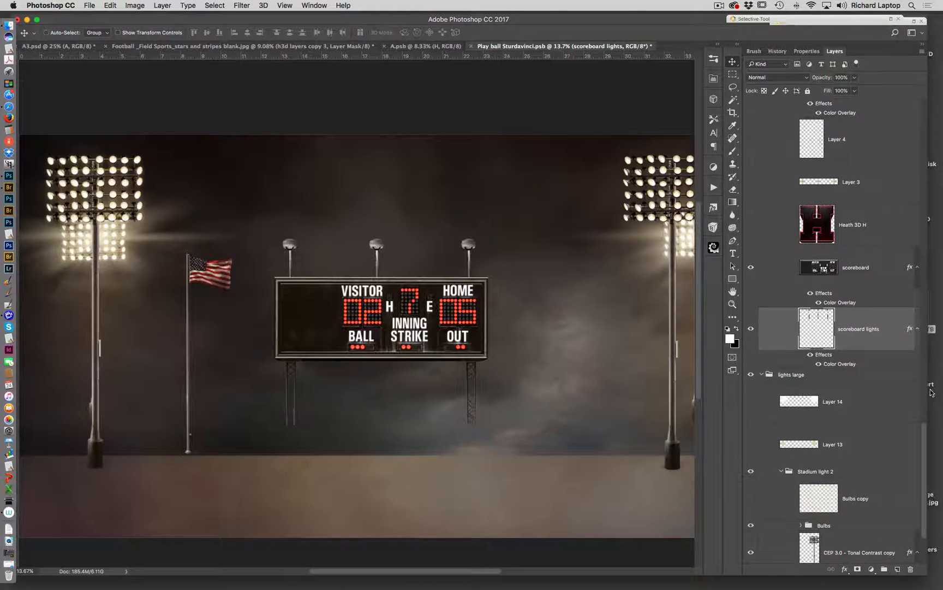
- Turn on the Heath 3D H logo, Layer 3 and Layer 4 in the scoreboard group
scroll(917, 396, "up", 5)
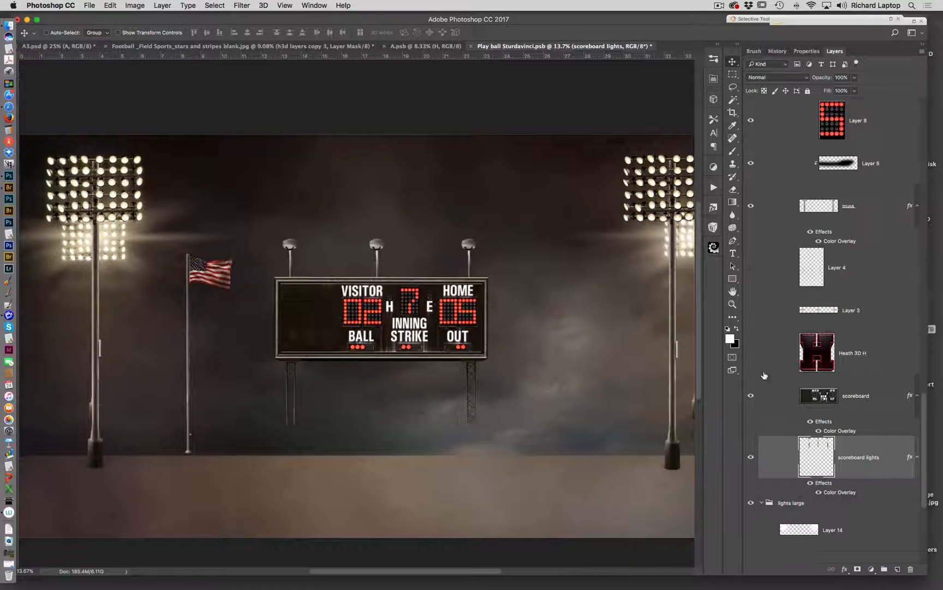
left_click(751, 352)
left_click(751, 309)
left_click(750, 267)
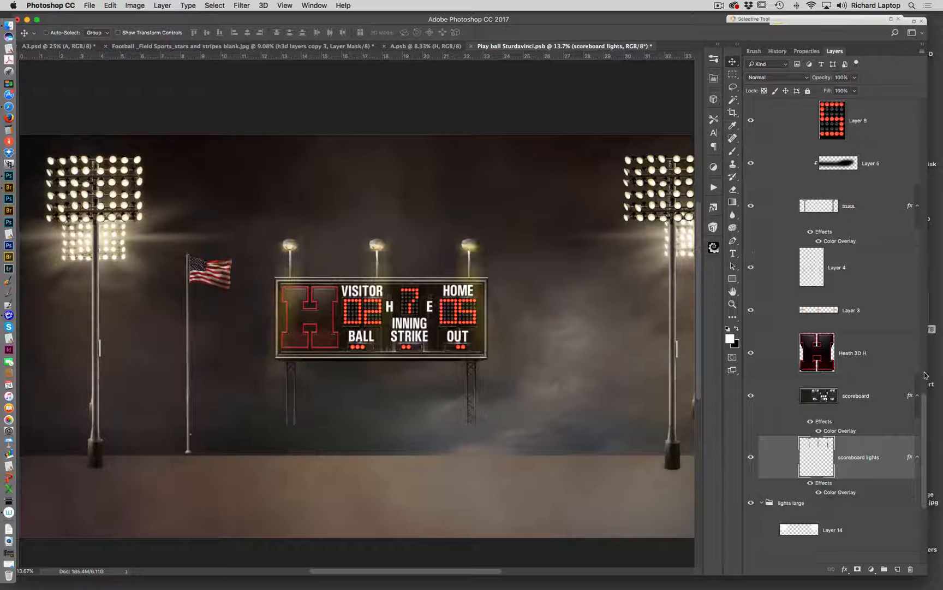
- Hide the lights large group and collapse the scoreboard group
left_click_drag(924, 401, 892, 204)
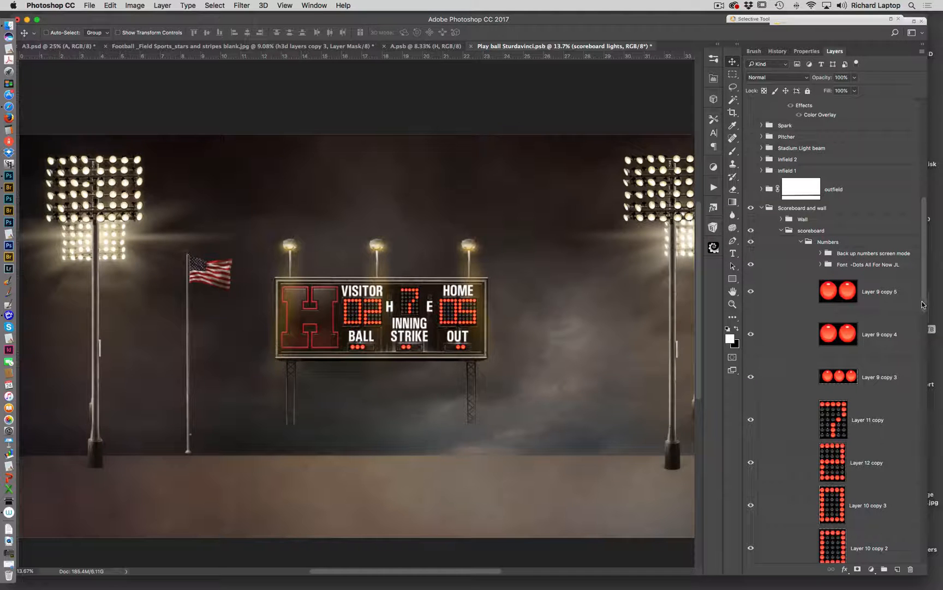
left_click_drag(923, 304, 882, 504)
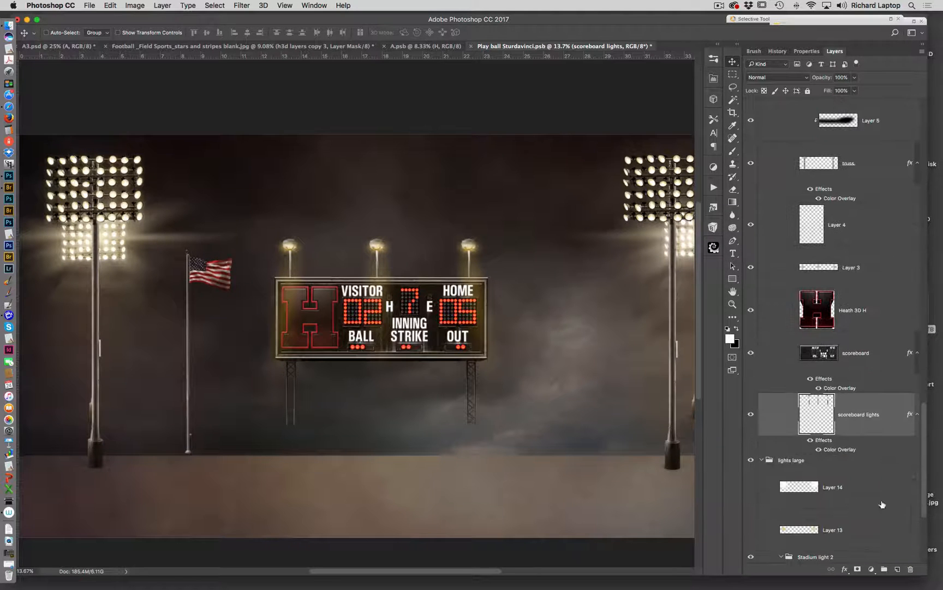
left_click(751, 461)
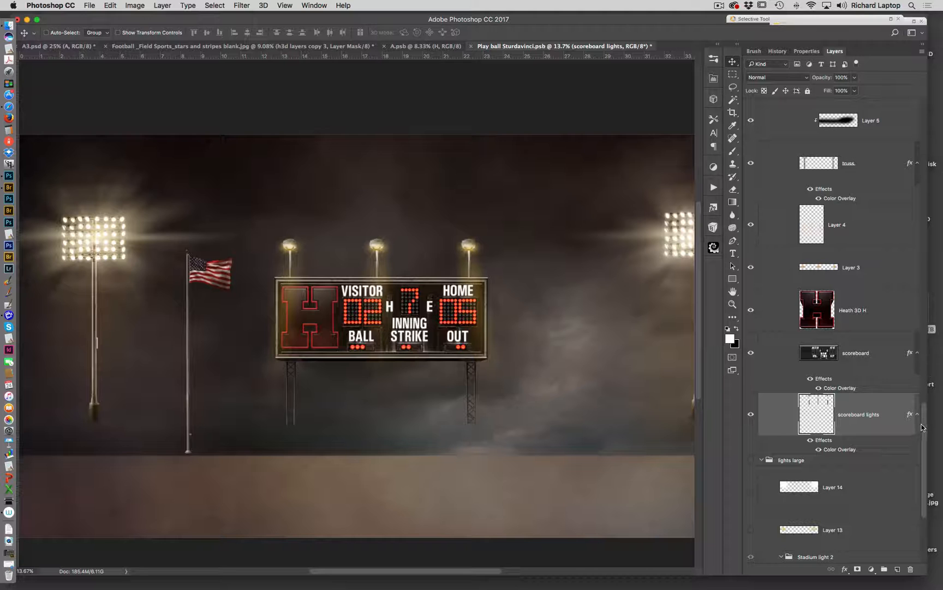
left_click_drag(921, 427, 895, 191)
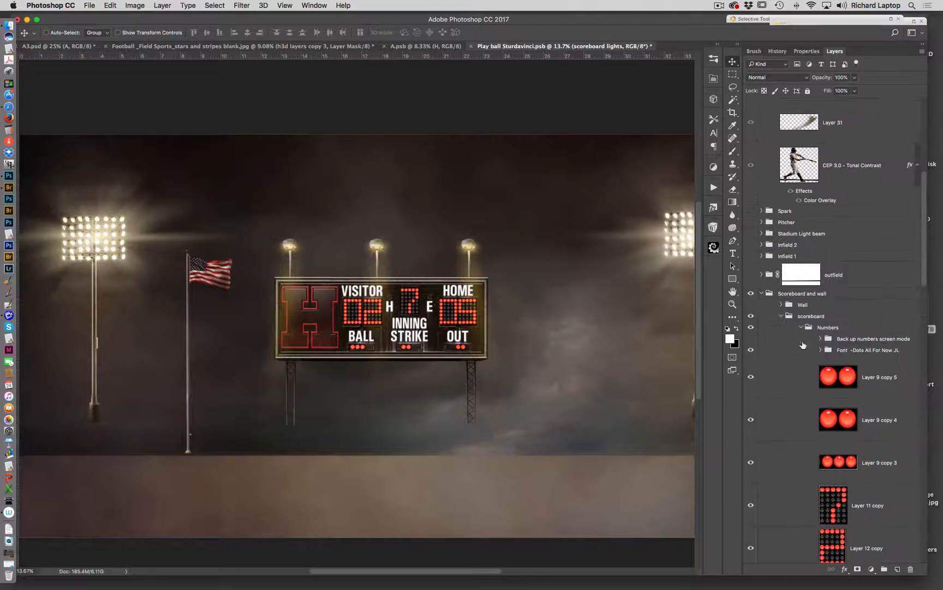
left_click(782, 316)
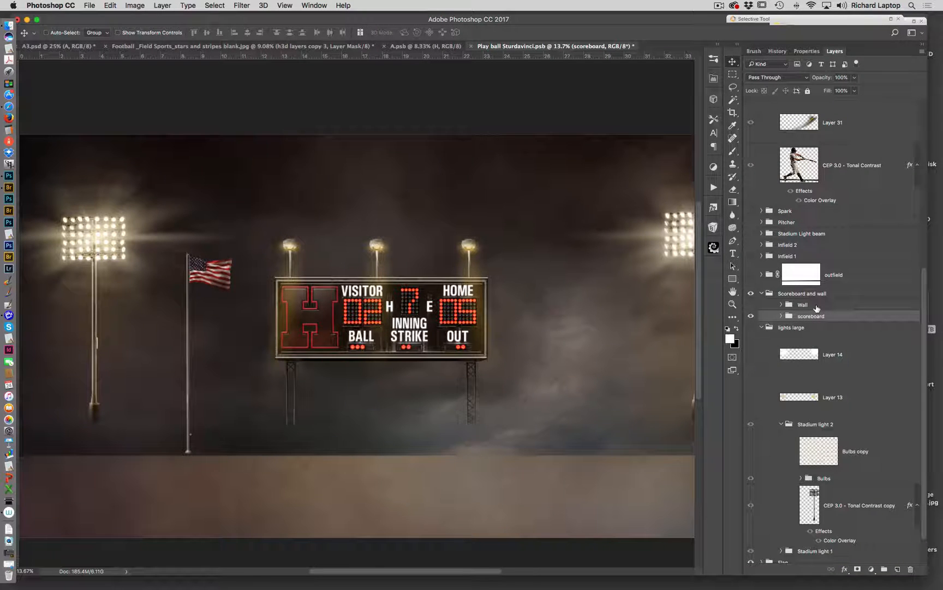
- Turn on the Wall, outfield, Infield 1 and Stadium Light beam groups to build up the field
left_click(751, 305)
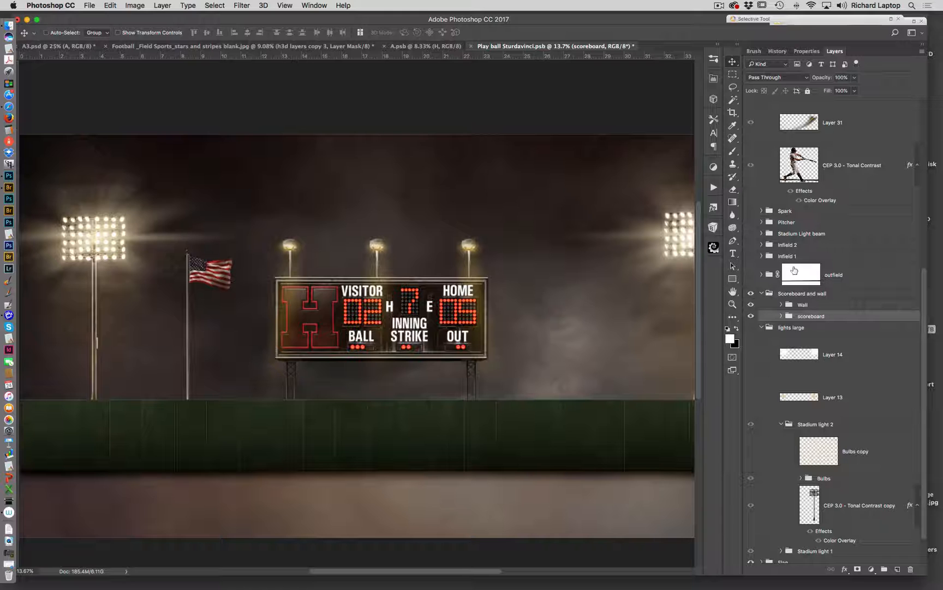
left_click(751, 275)
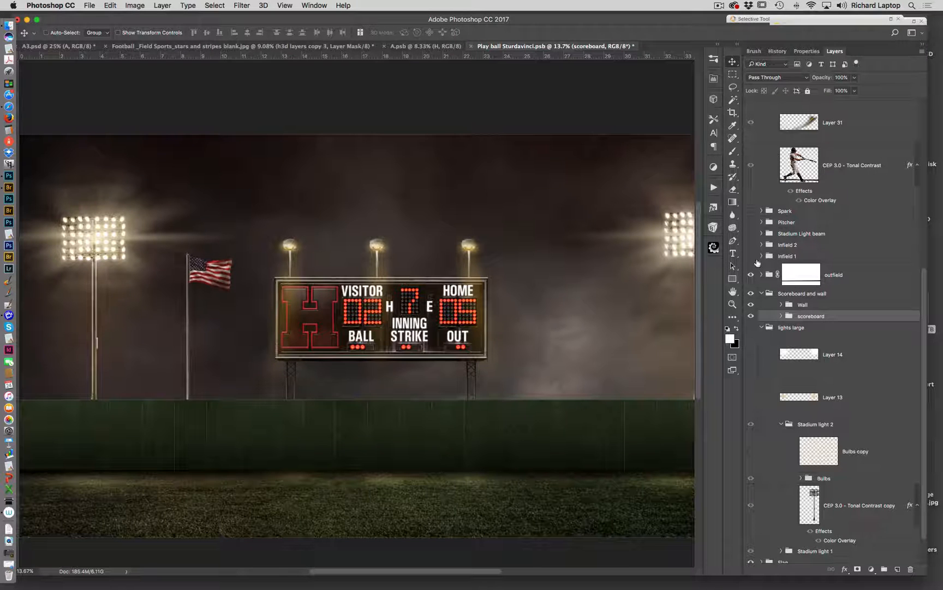
left_click(751, 256)
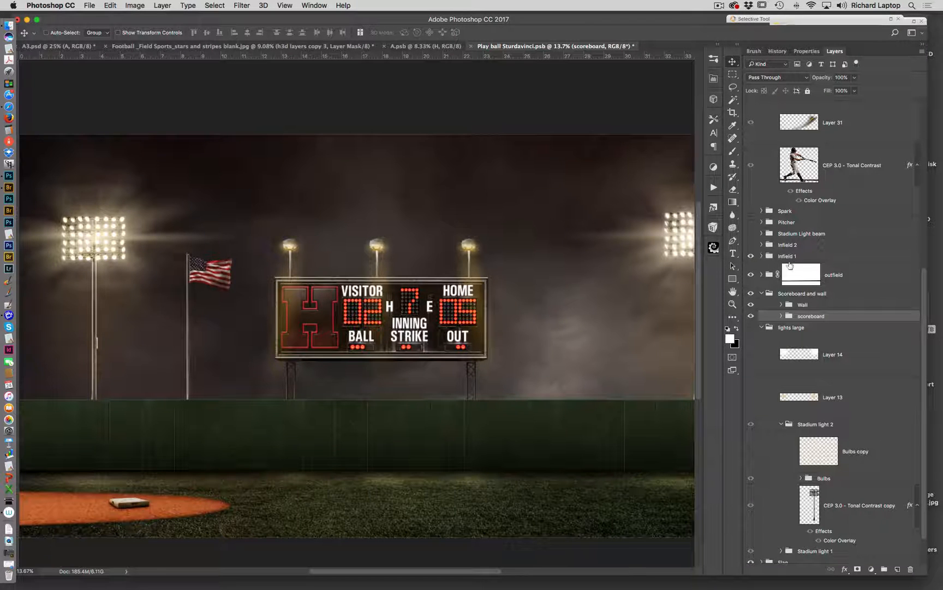
left_click(751, 233)
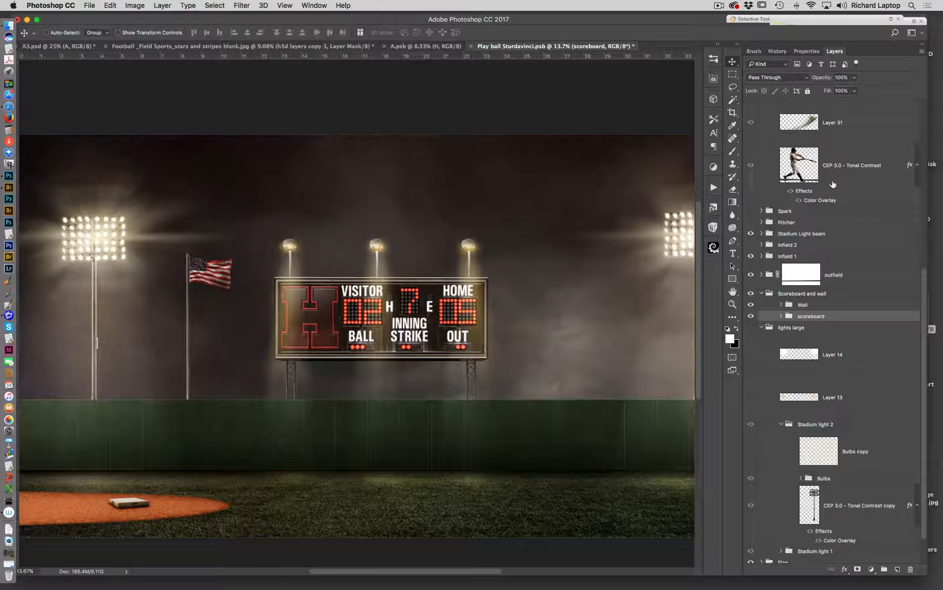
- Swap the field foreground by hiding the Infield 1 group and showing Infield 2
left_click_drag(924, 283, 922, 270)
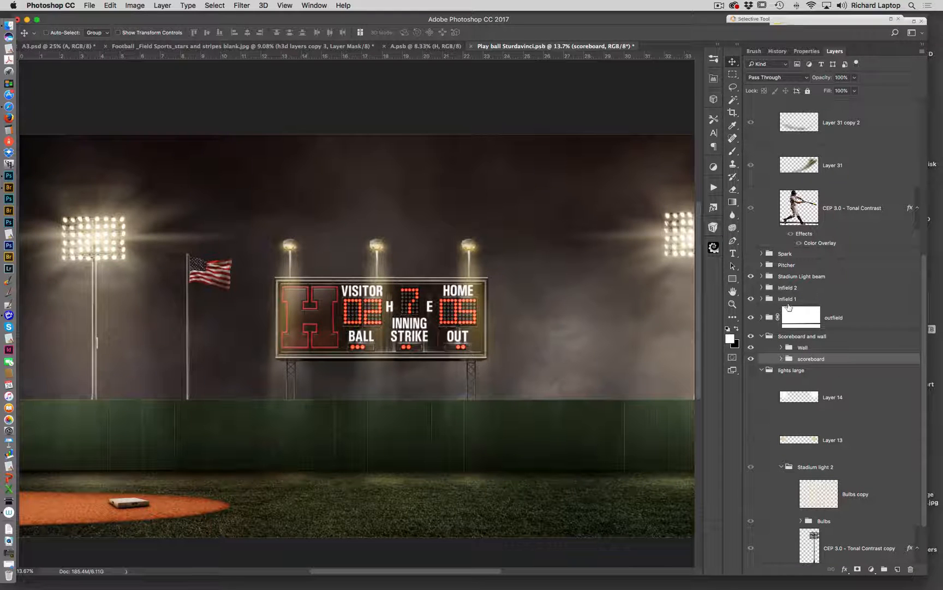
left_click(751, 299)
left_click(750, 287)
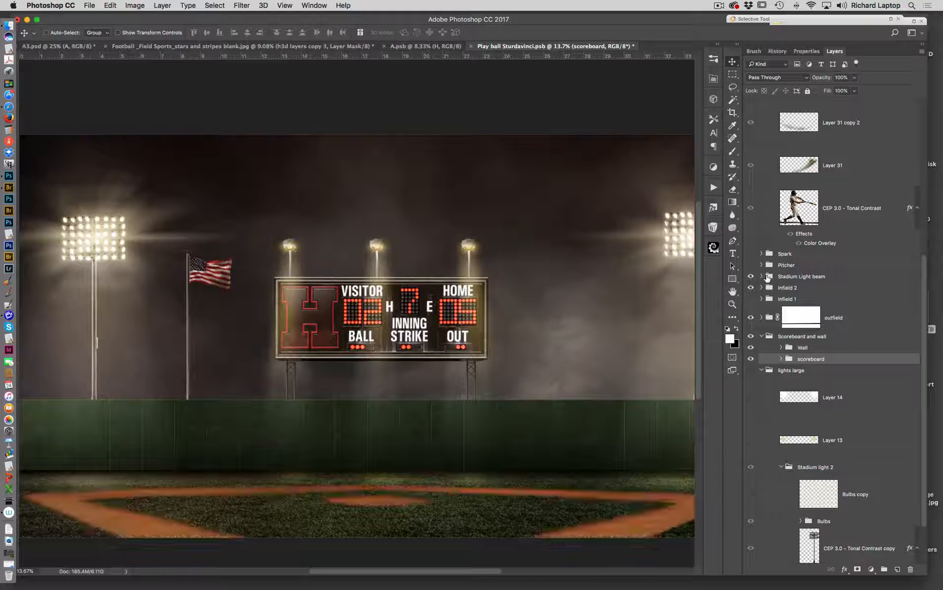
- Select the hitter's CEP 3.0 - Tonal Contrast layer and display the whole scene in full-screen mode with the menu bar
left_click(751, 209)
left_click(764, 212)
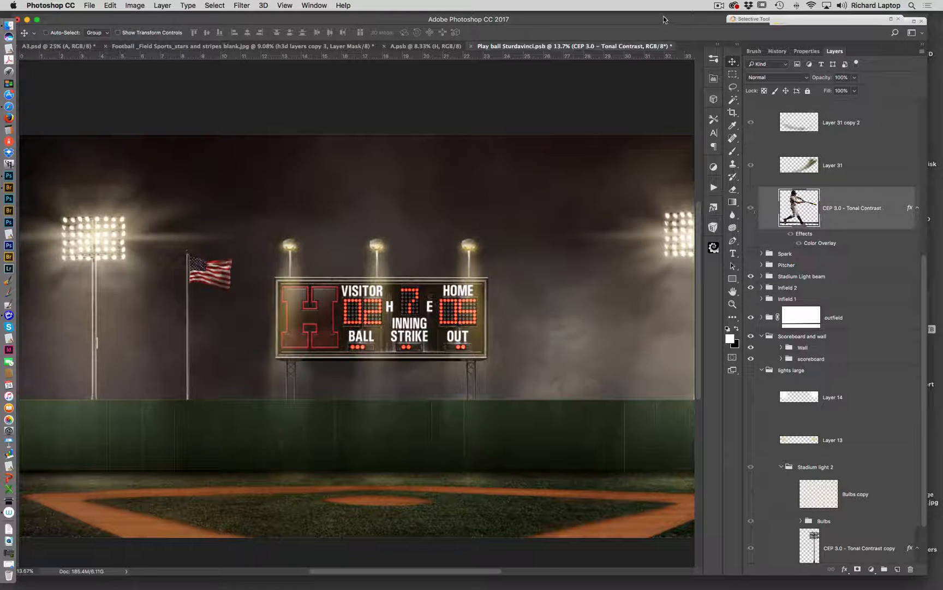
mouse_move(499, 317)
left_mouse_down()
mouse_move(437, 325)
mouse_move(487, 324)
left_mouse_up()
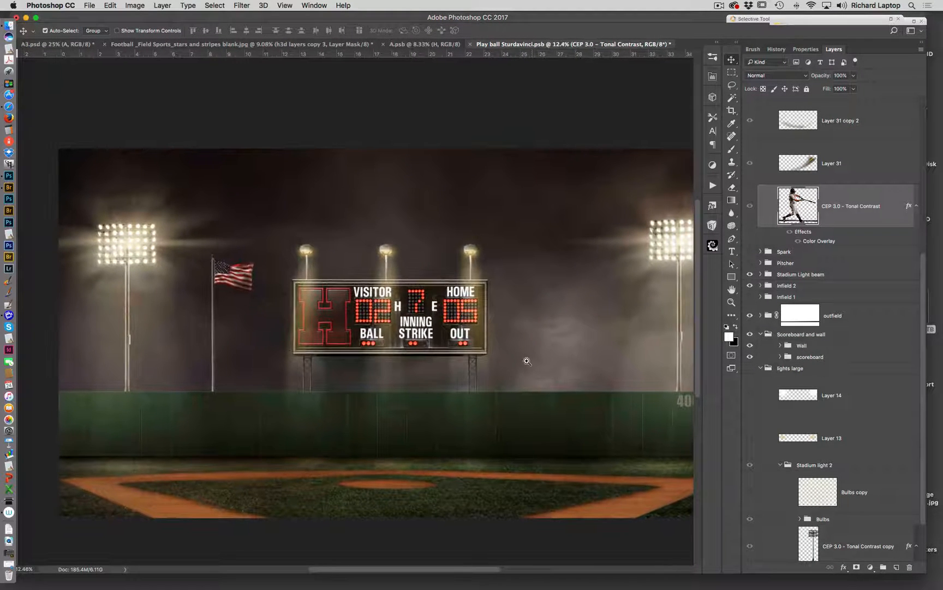
scroll(526, 360, "right", 2)
key("f")
left_click_drag(550, 396, 452, 358)
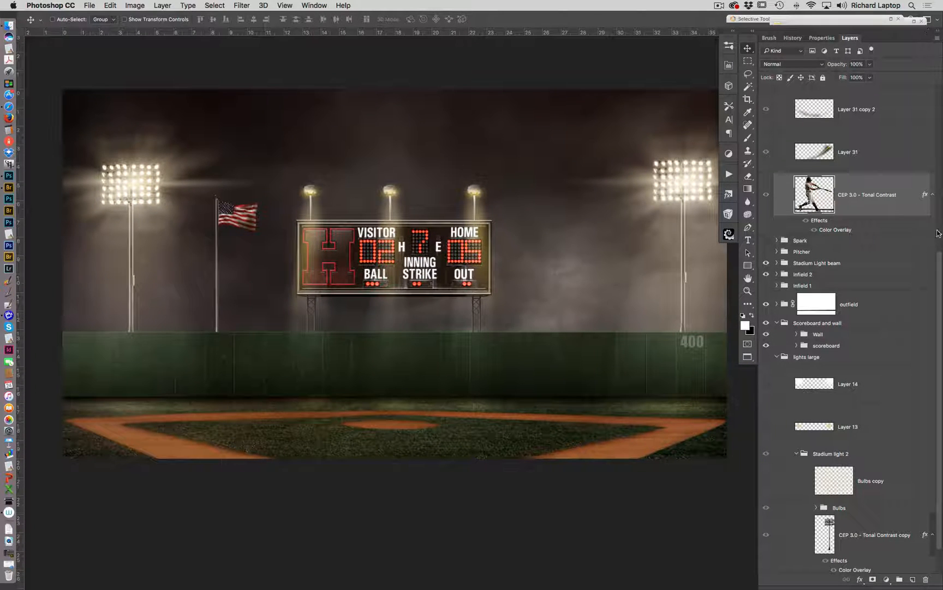
- Show the Hitter sample group and hide its bat-streak layers: Layer 31, Layer 31 copy 2, Layer 31 copy and Layer 34
scroll(939, 198, "up", 2)
scroll(939, 198, "up", 4)
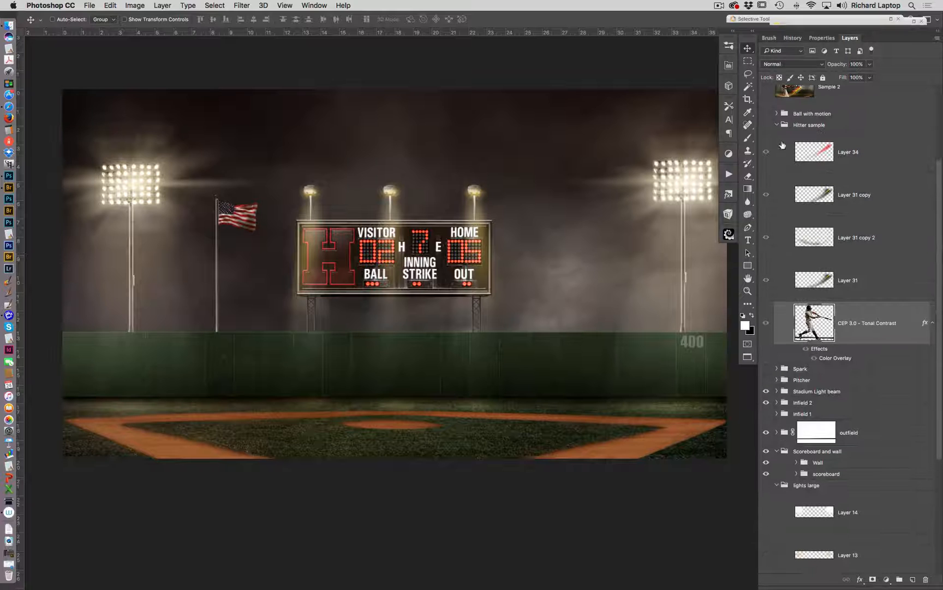
left_click(766, 125)
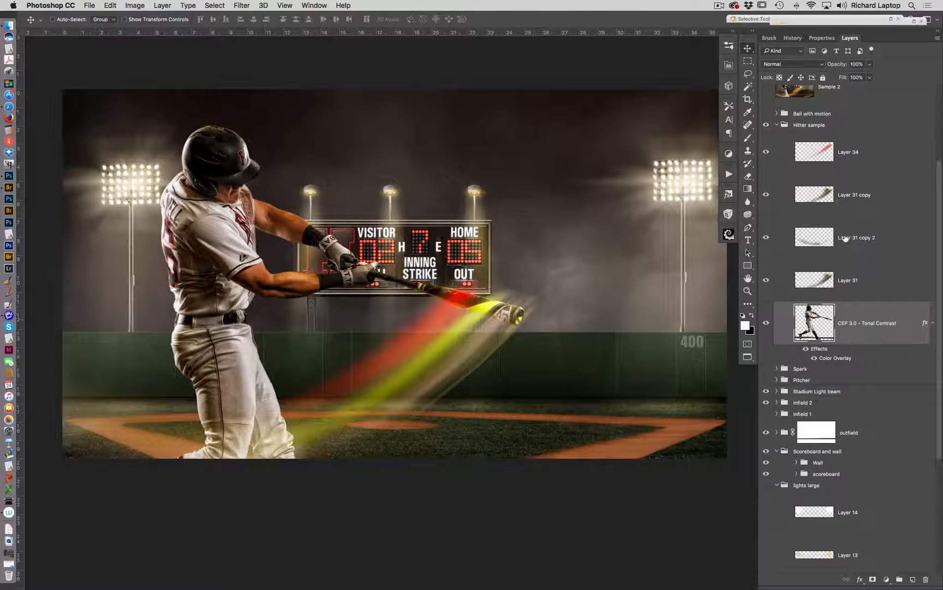
left_click_drag(766, 281, 771, 125)
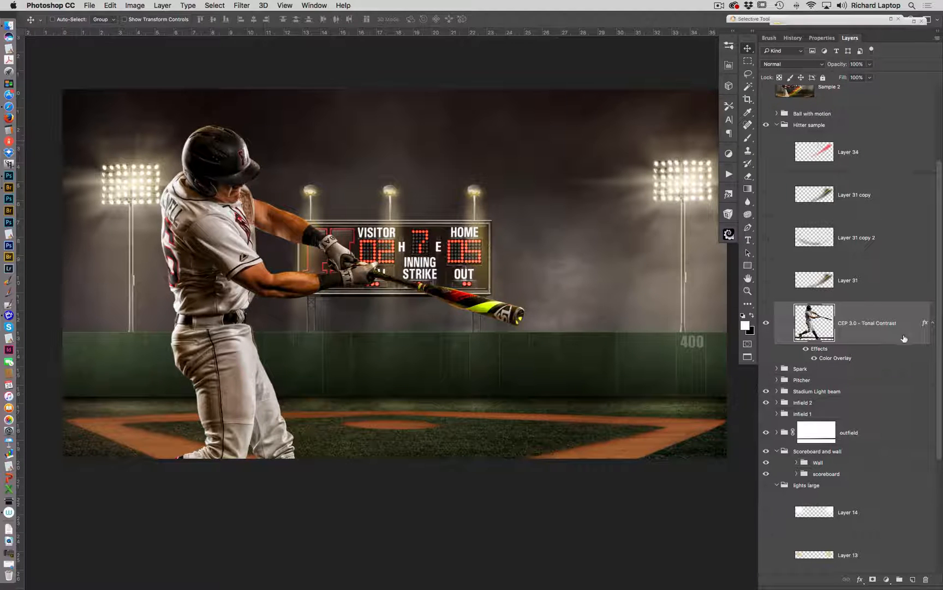
- Hide the Stadium Light beam, Infield 2, outfield and scoreboard groups behind the hitter
left_click_drag(939, 295, 933, 379)
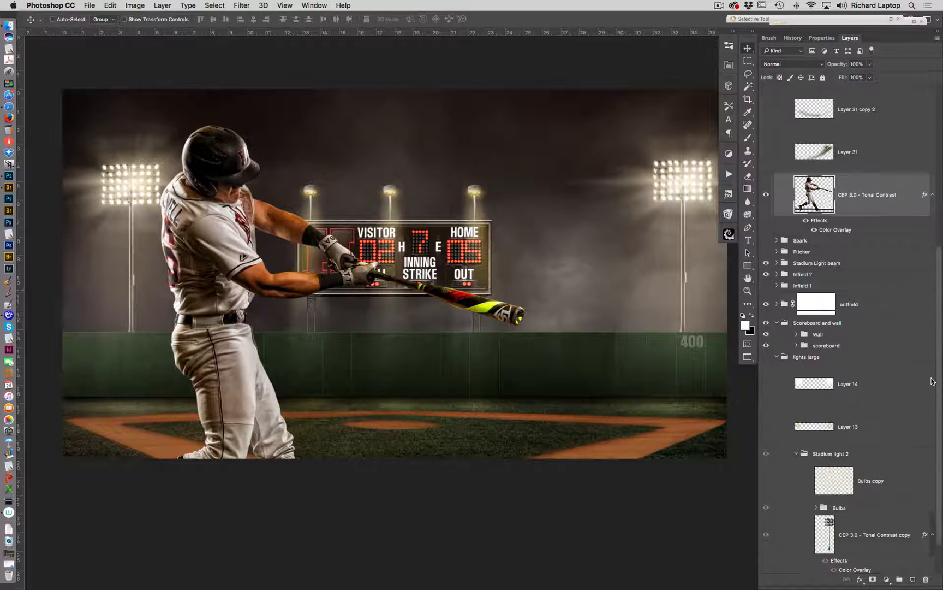
left_click(766, 274)
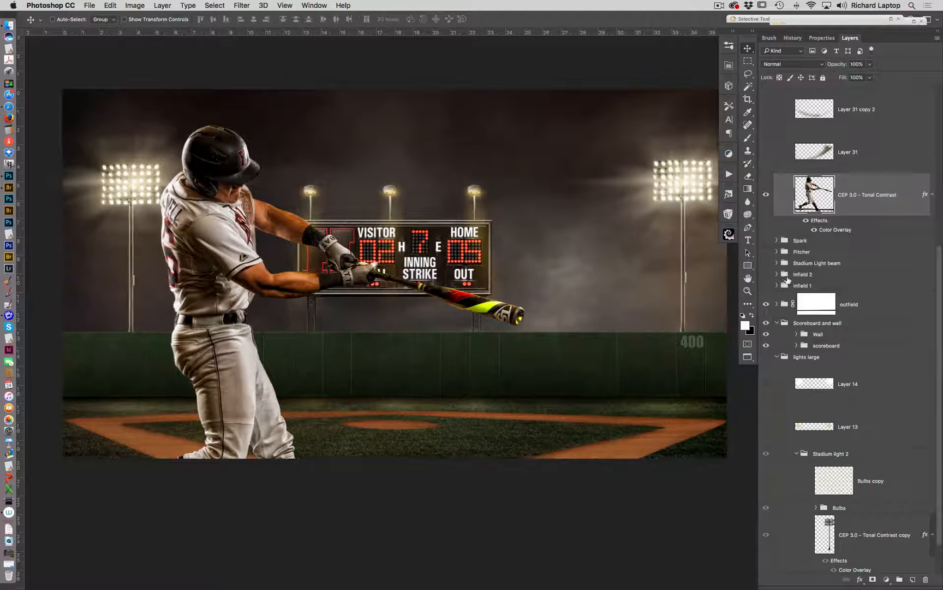
left_click(767, 303)
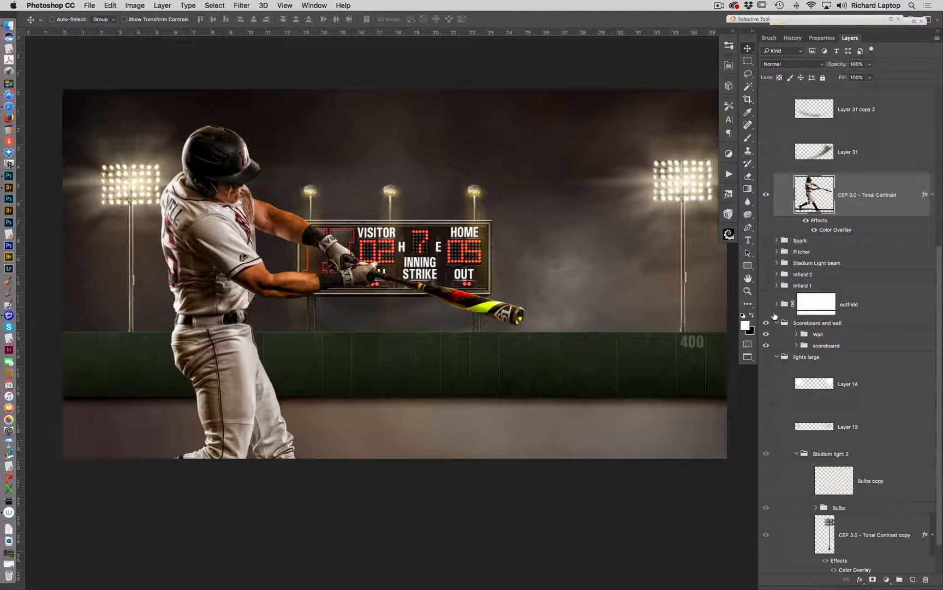
left_click(766, 345)
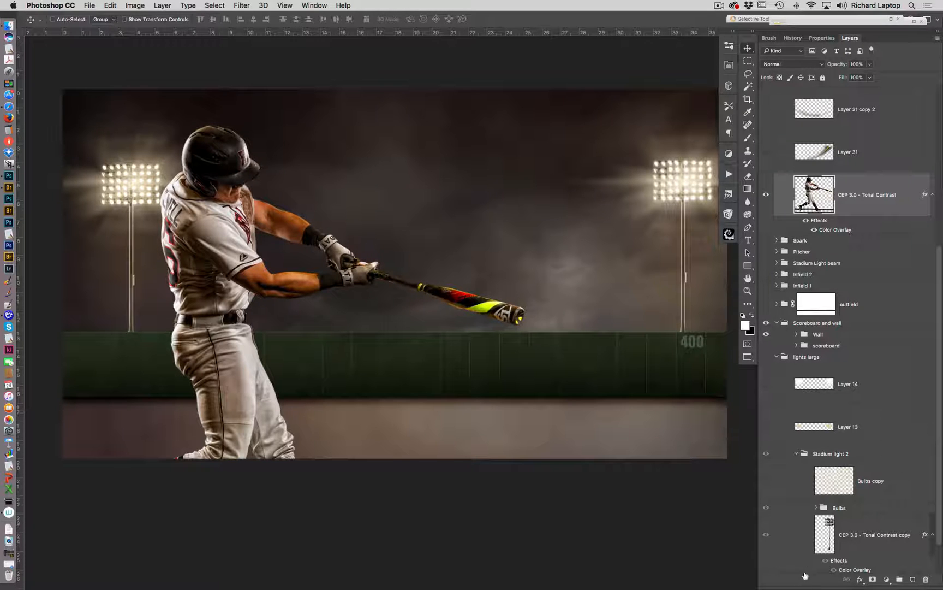
- Hide the Flag, lights, bg and Scoreboard and wall groups to isolate the hitter on transparency
scroll(940, 516, "down", 2)
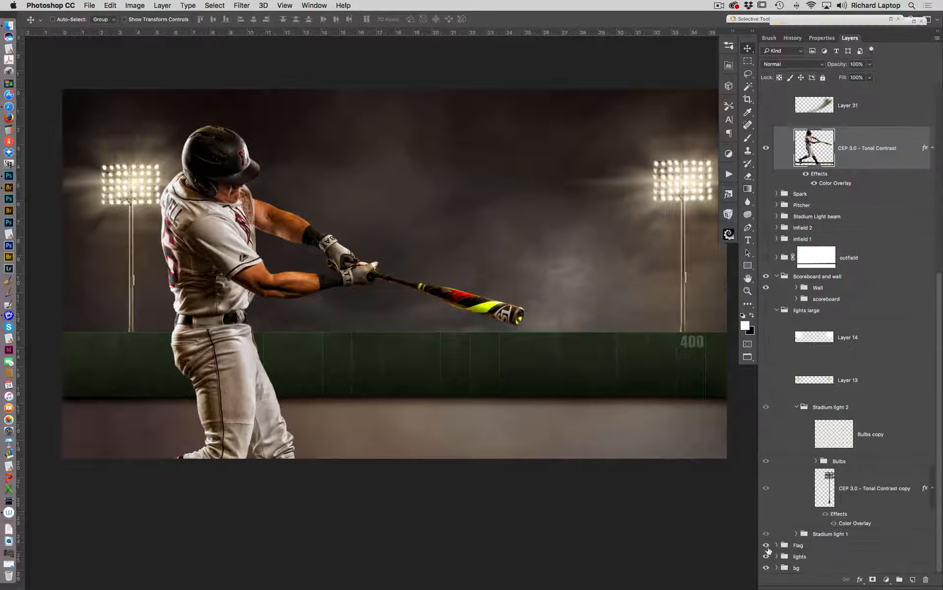
left_click(767, 556)
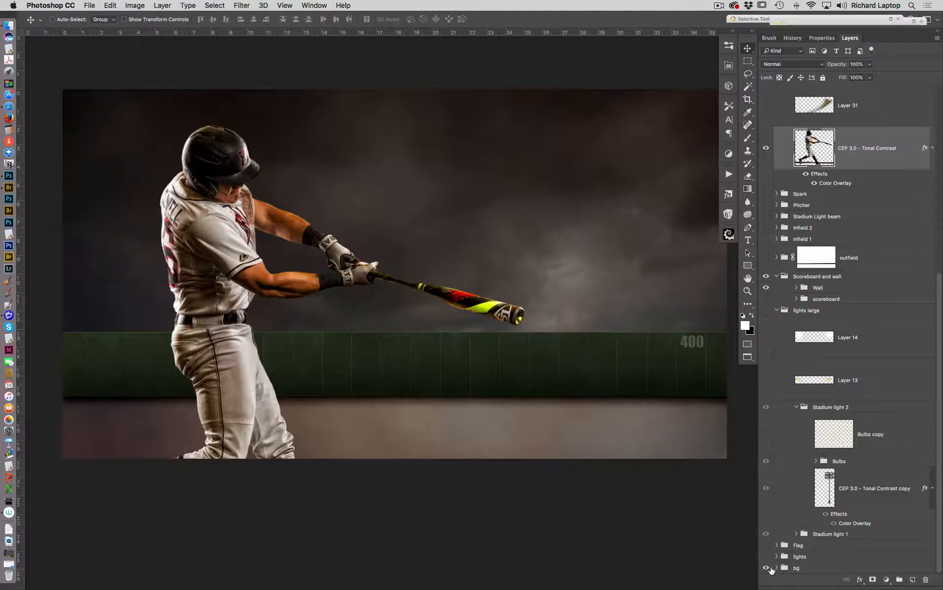
left_click(767, 567)
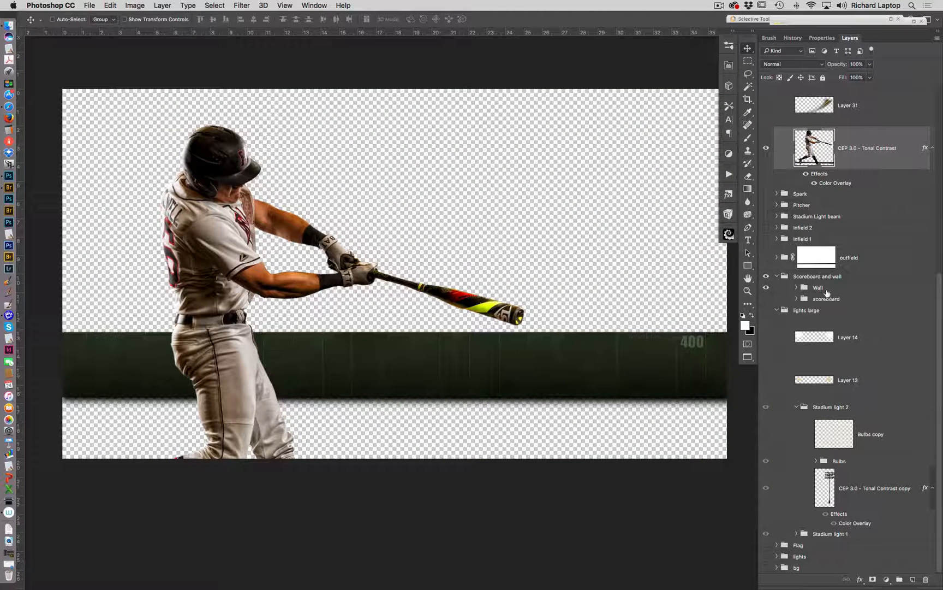
left_click(766, 276)
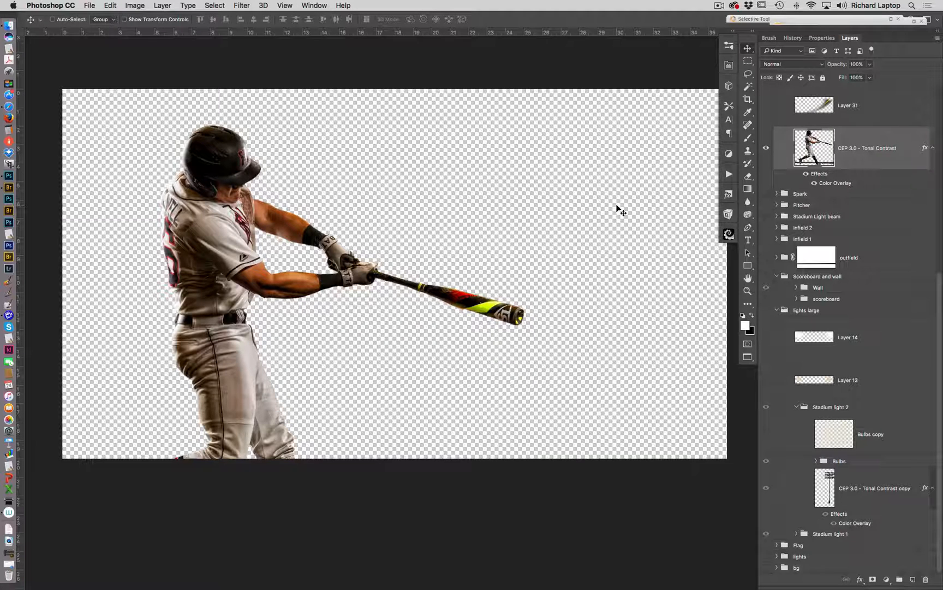
- Add an empty layer directly above the hitter's CEP 3.0 - Tonal Contrast layer and activate the Mixer Brush Tool
left_click(912, 580)
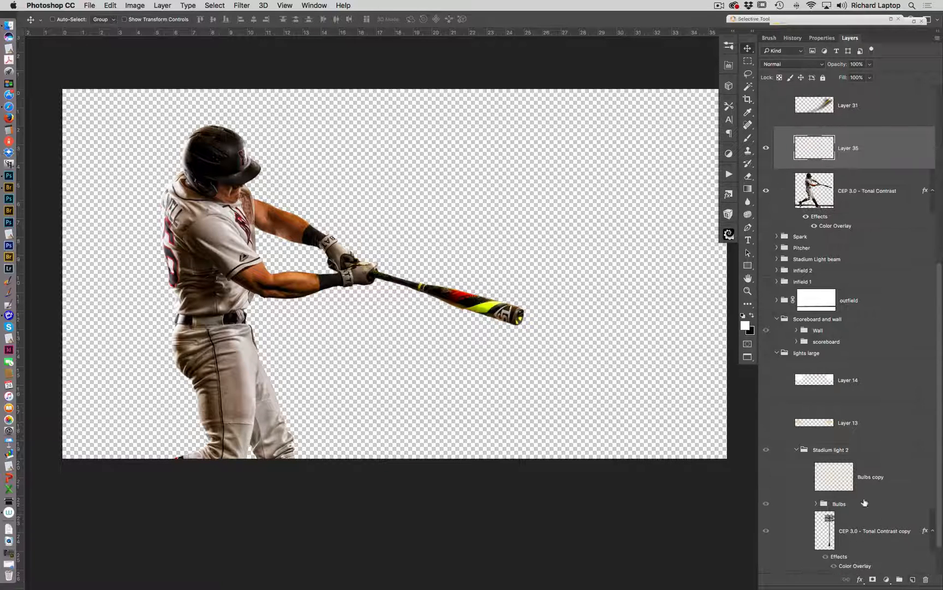
left_click(748, 139)
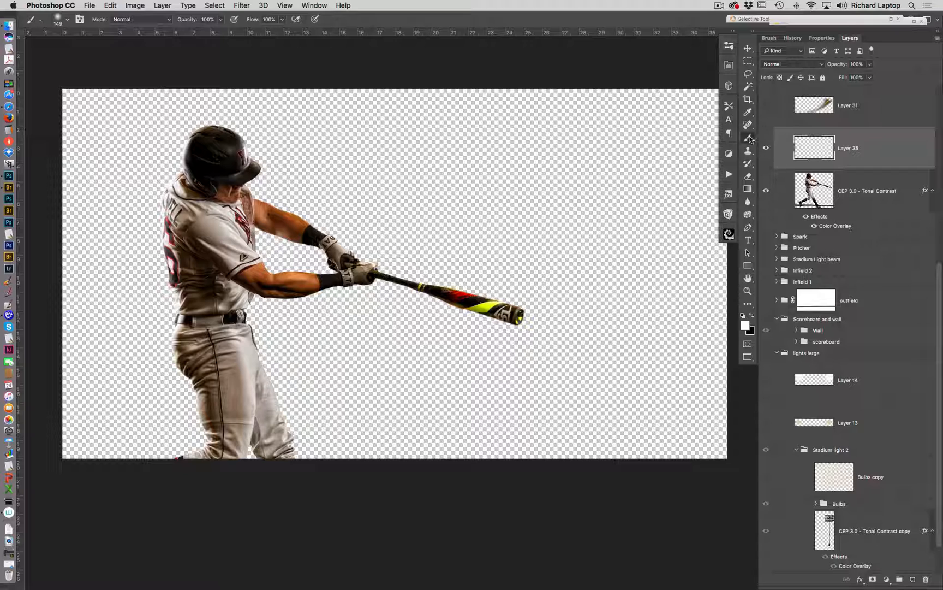
right_click(748, 138)
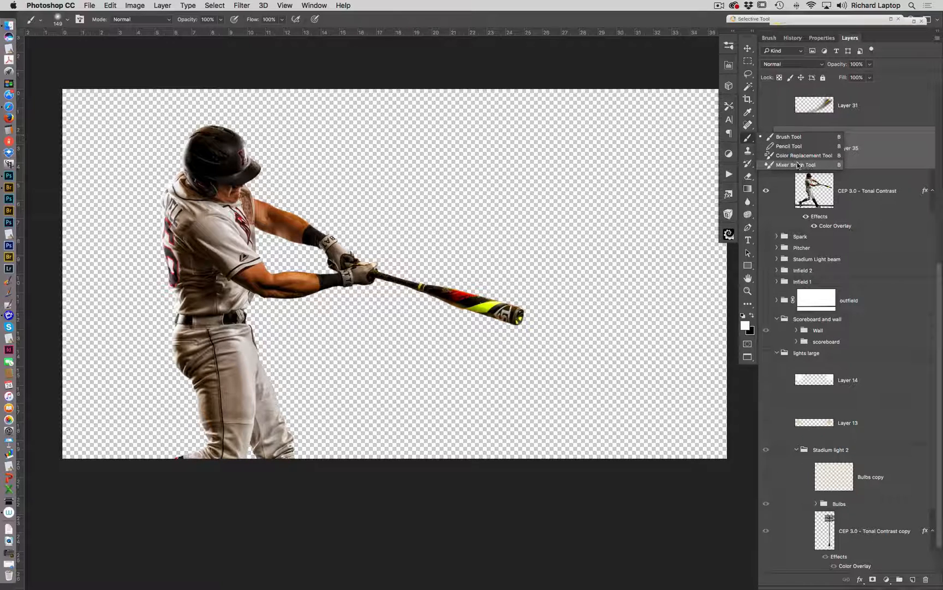
left_click(805, 165)
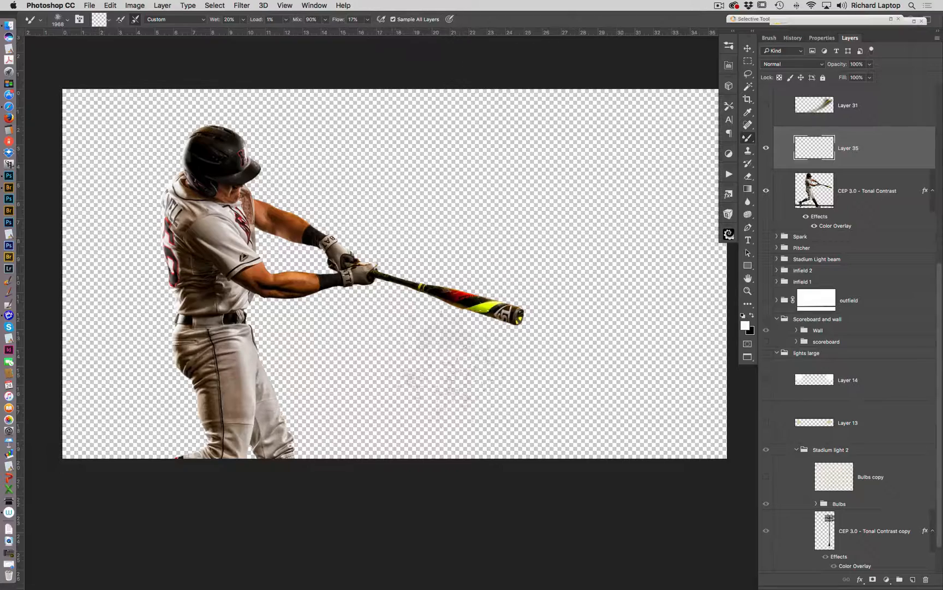
- Choose the Spatter 59 pixels brush tip for the Mixer Brush and check its preset name
right_click(565, 198)
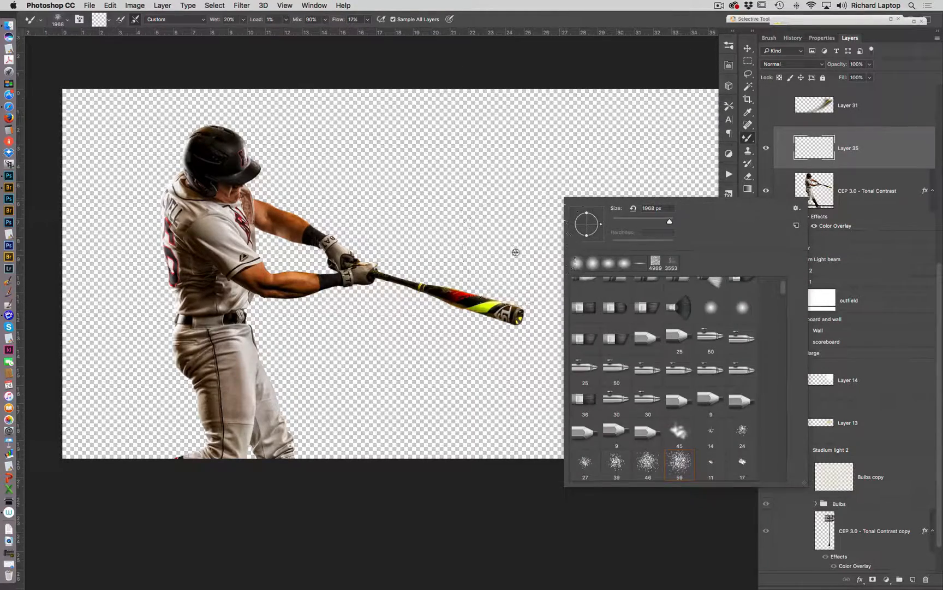
mouse_move(516, 252)
left_mouse_down()
mouse_move(498, 254)
mouse_move(470, 235)
left_mouse_up()
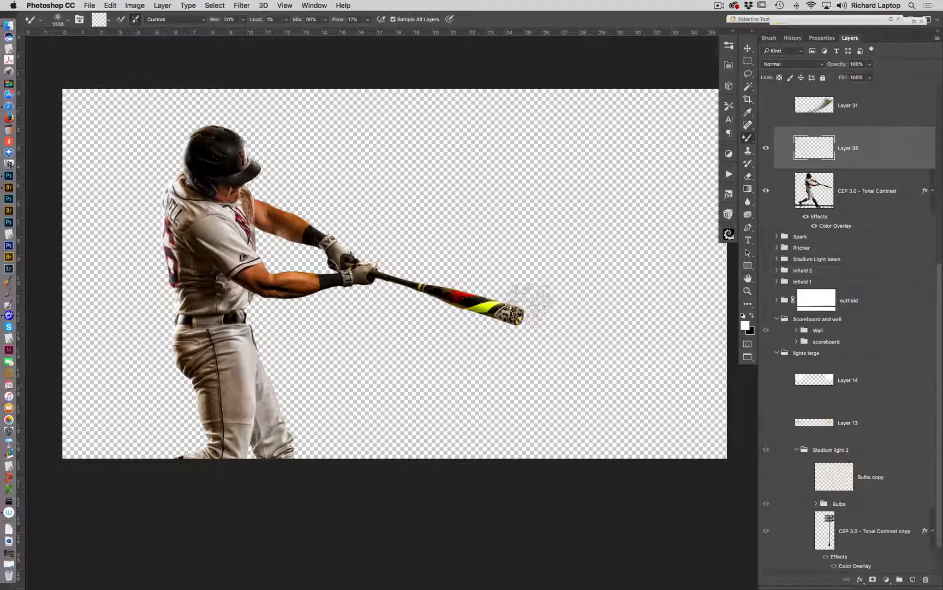
right_click(534, 193)
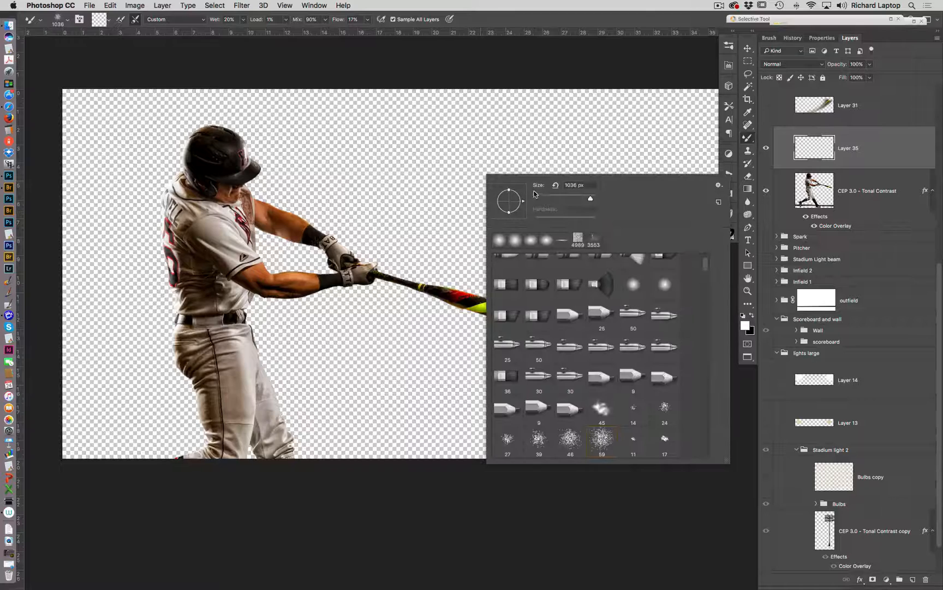
left_click(603, 445)
right_click(604, 442)
left_click(636, 445)
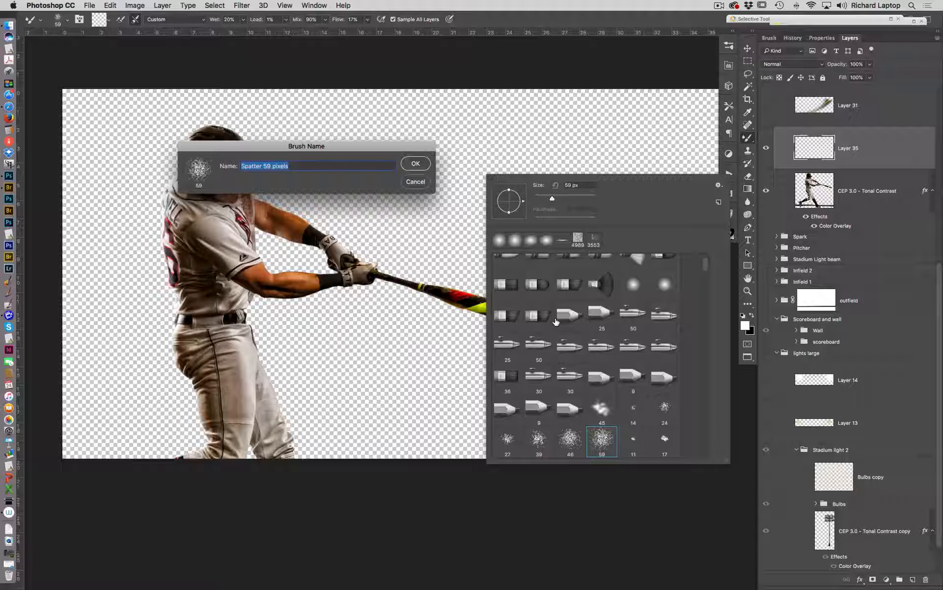
left_click(422, 165)
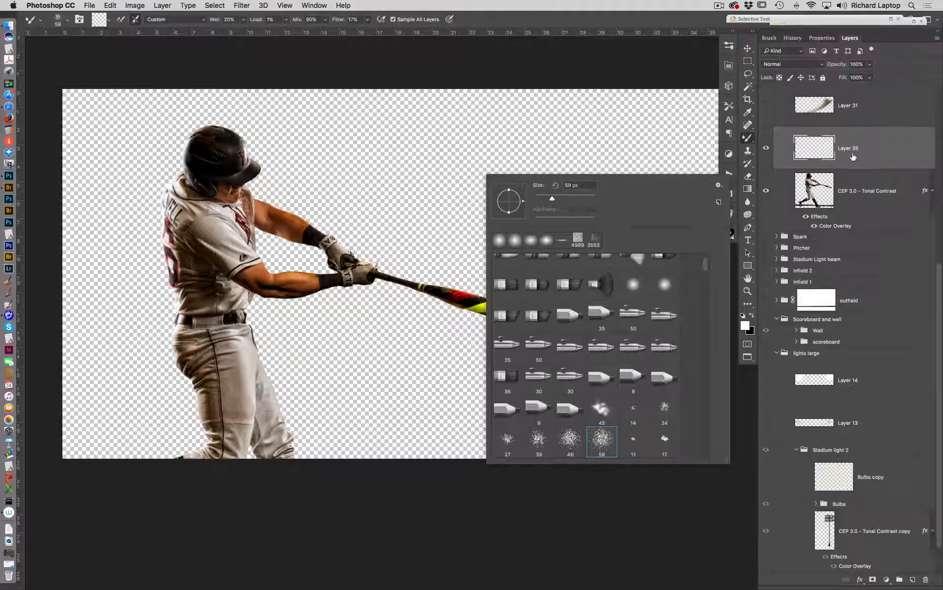
- Enlarge the spatter brush to 1270 px and smear the bat's colors on the empty layer into a curved swing trail across the hitter's legs
left_click(858, 153)
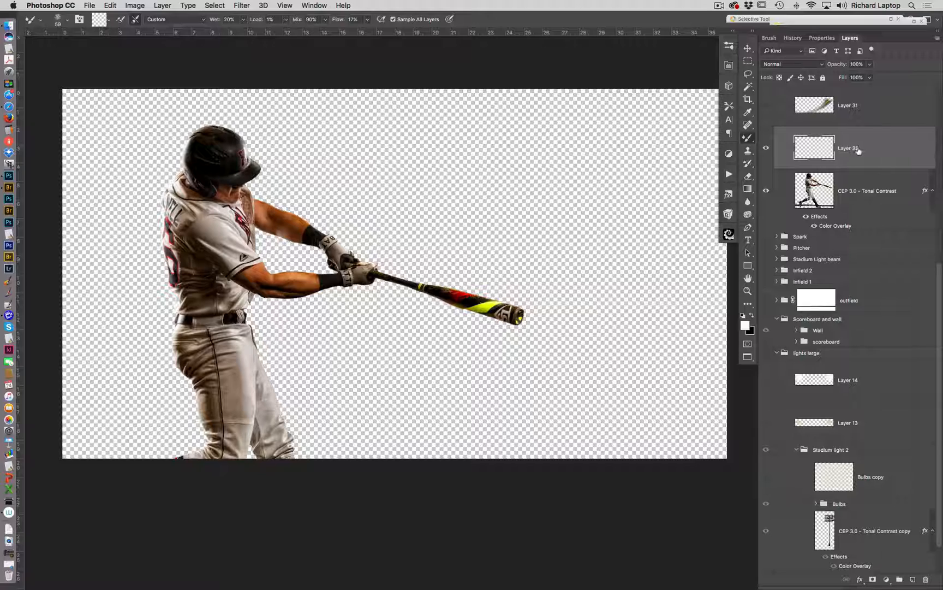
right_click(520, 255)
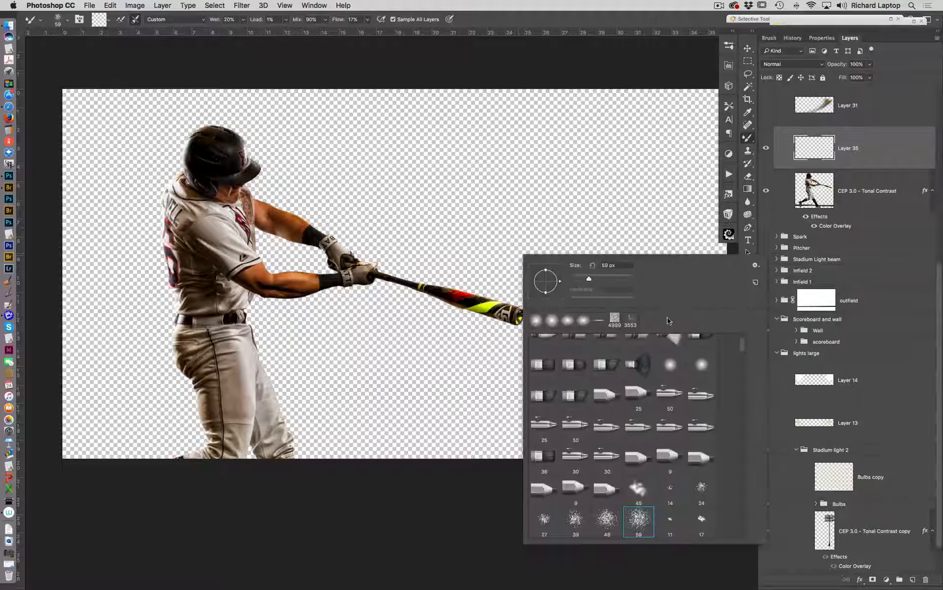
left_click_drag(436, 245, 474, 243)
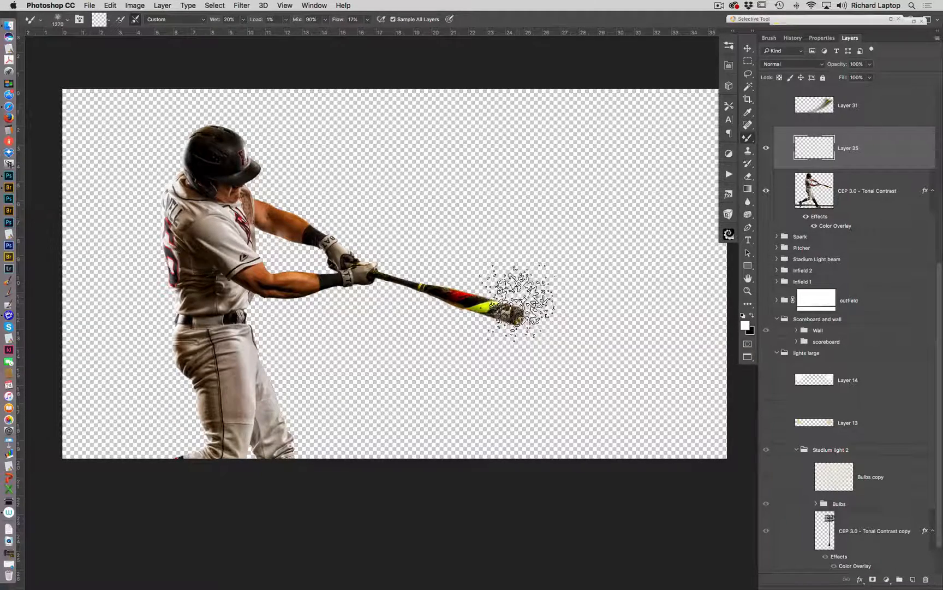
mouse_move(467, 344)
left_mouse_down()
mouse_move(344, 405)
mouse_move(286, 418)
left_mouse_up()
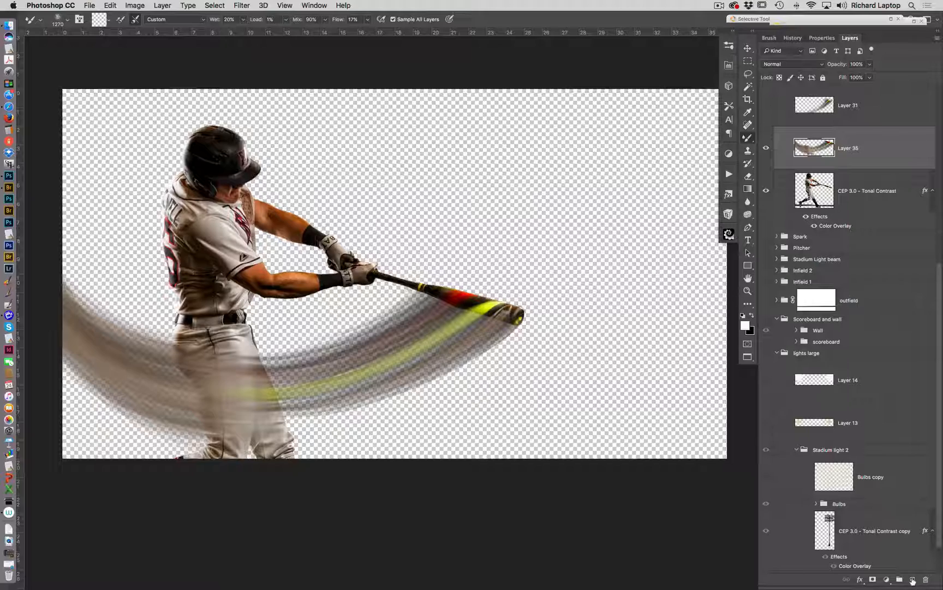
- Add another layer and smear curved motion streaks from the hitter's forearm, torso and shoulder towards the canvas's left edge
left_click(913, 580)
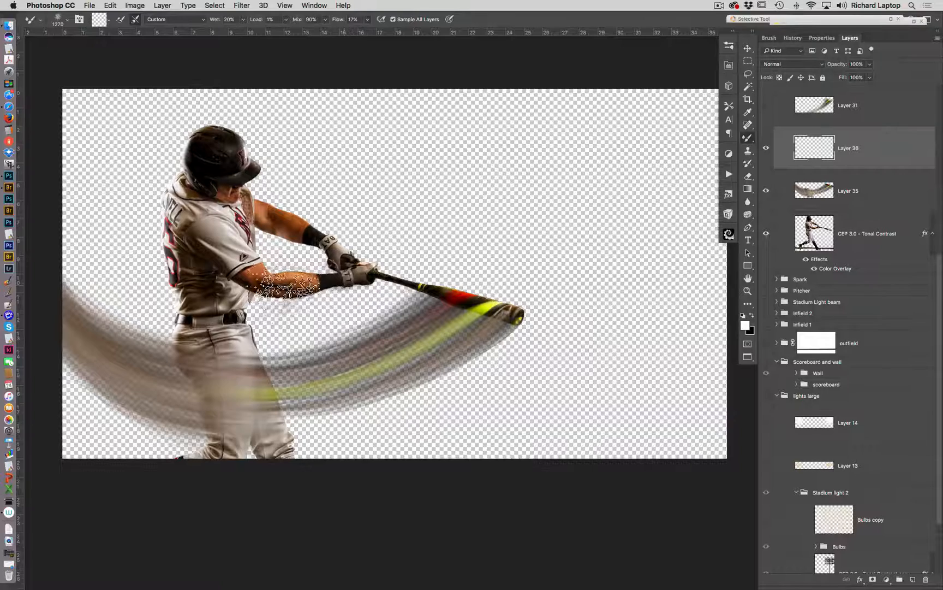
mouse_move(269, 285)
left_mouse_down()
mouse_move(75, 285)
mouse_move(44, 270)
left_mouse_up()
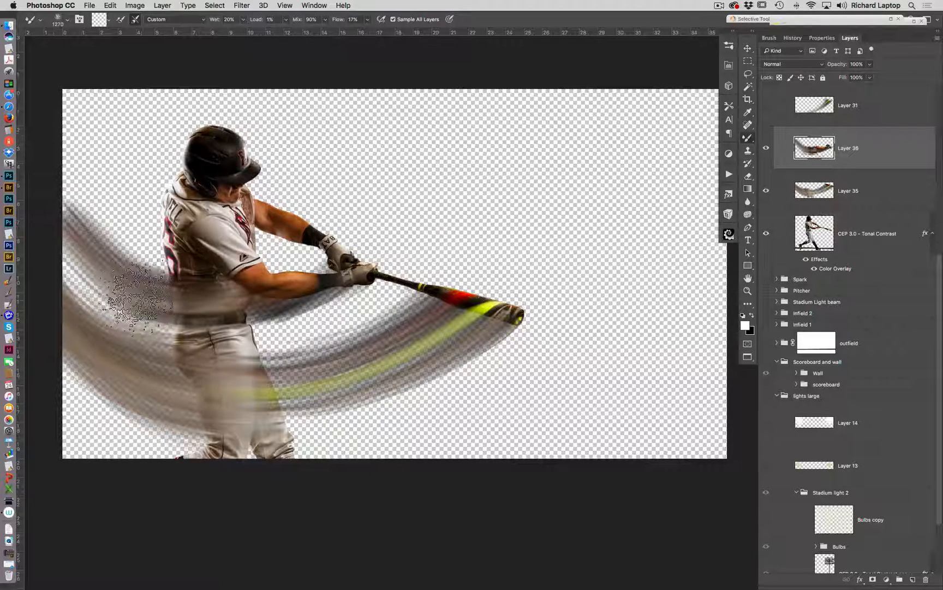
mouse_move(144, 299)
left_mouse_down()
mouse_move(95, 271)
mouse_move(32, 185)
left_mouse_up()
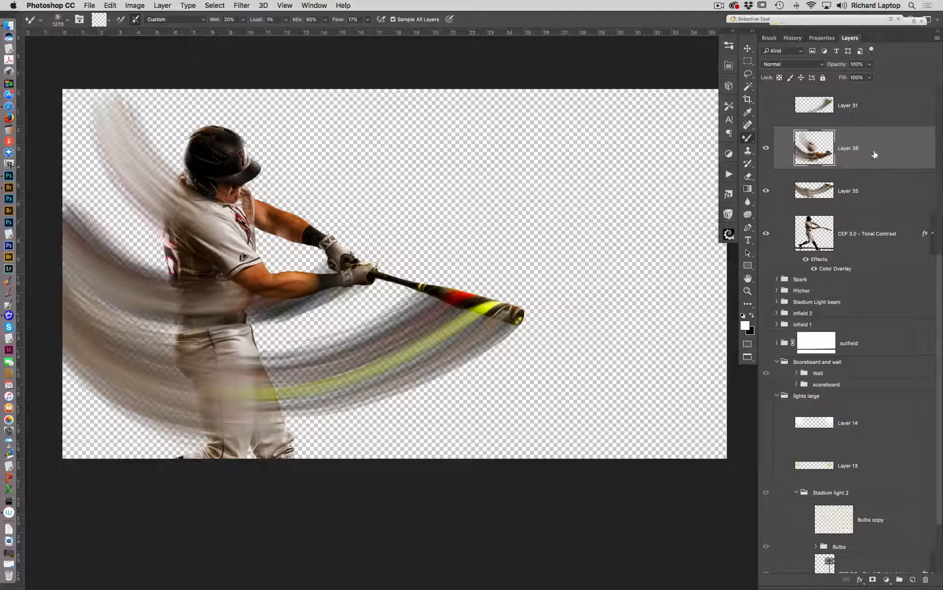
- Hide Layer 36 and soften the inner edge of the bat trail on Layer 35 with a soft 976 px Eraser
left_click(770, 149)
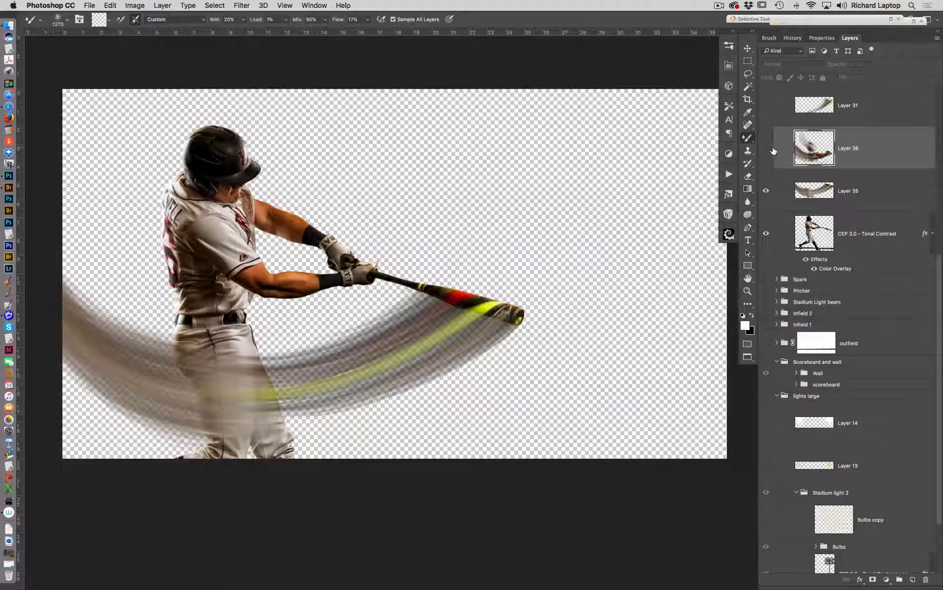
left_click(768, 149)
left_click(869, 192)
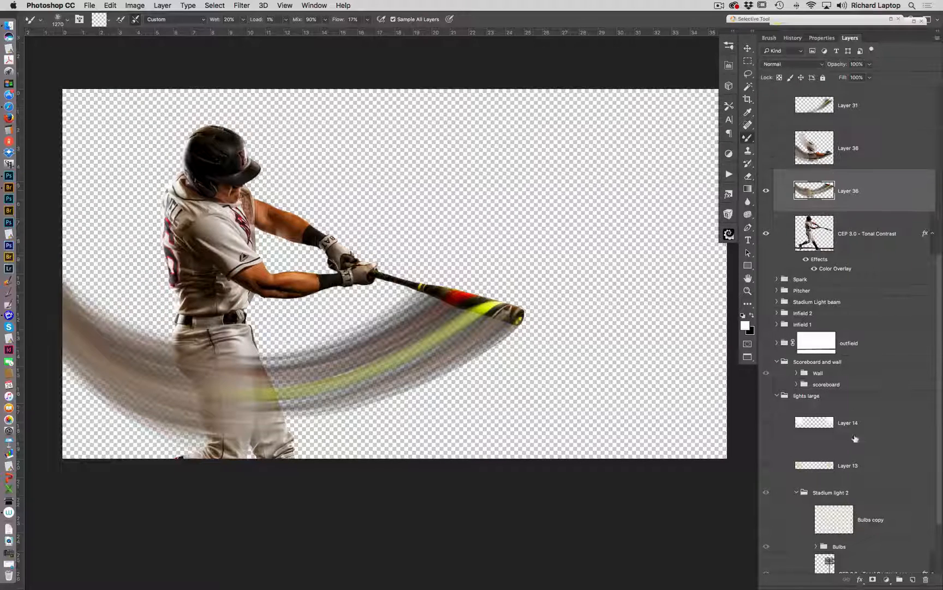
left_click(748, 176)
left_click_drag(291, 281, 309, 262)
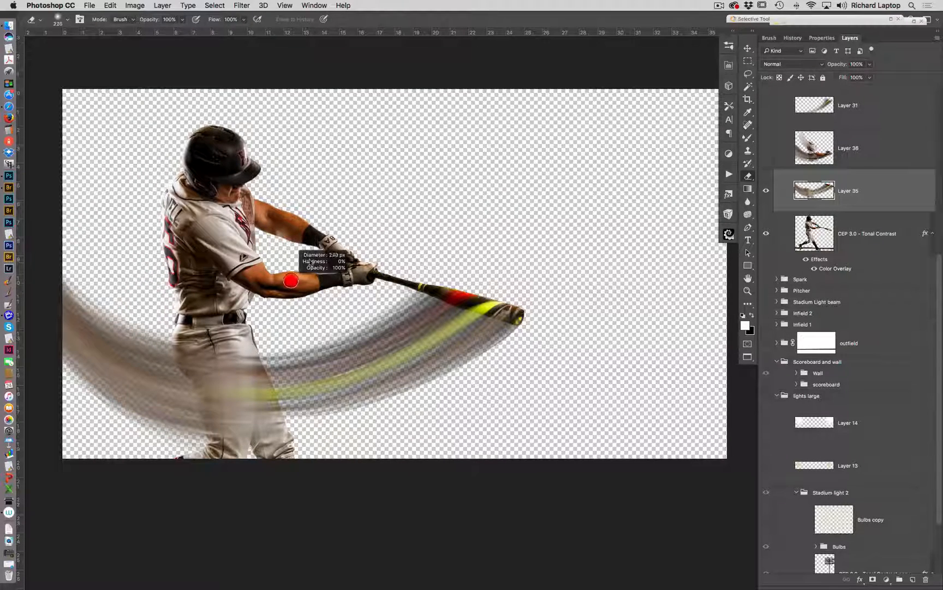
left_click_drag(427, 181, 482, 194)
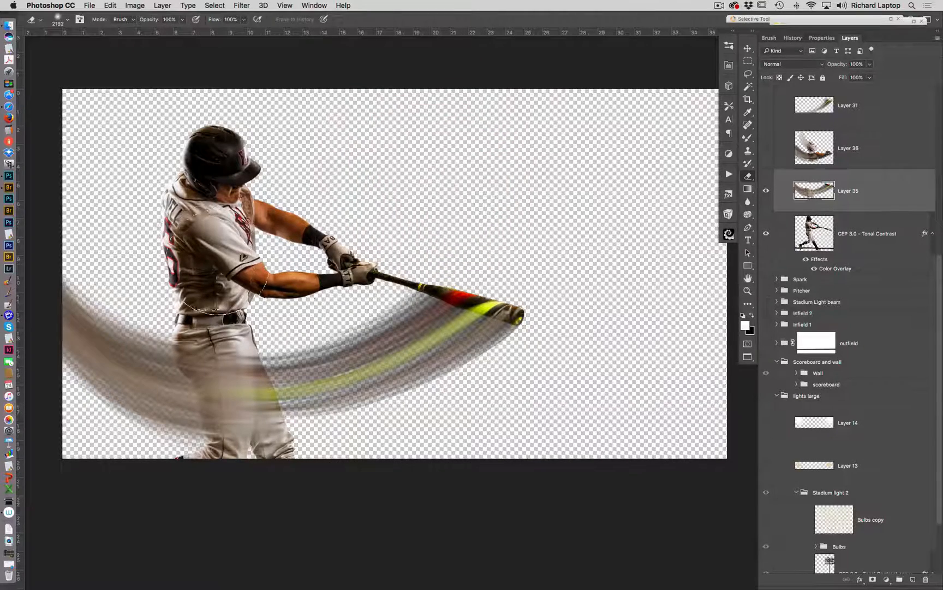
left_click_drag(261, 298, 240, 298)
mouse_move(159, 298)
left_mouse_down()
mouse_move(93, 343)
mouse_move(74, 256)
left_mouse_up()
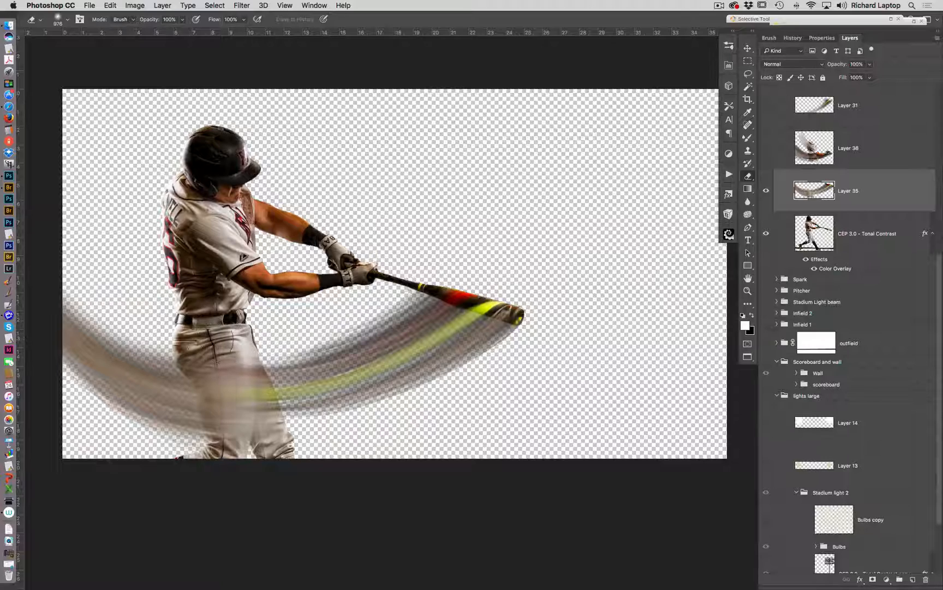
- Show Layer 36 and erase parts of its shoulder and arm streaks to thin and soften them
left_click(785, 148)
left_click(766, 148)
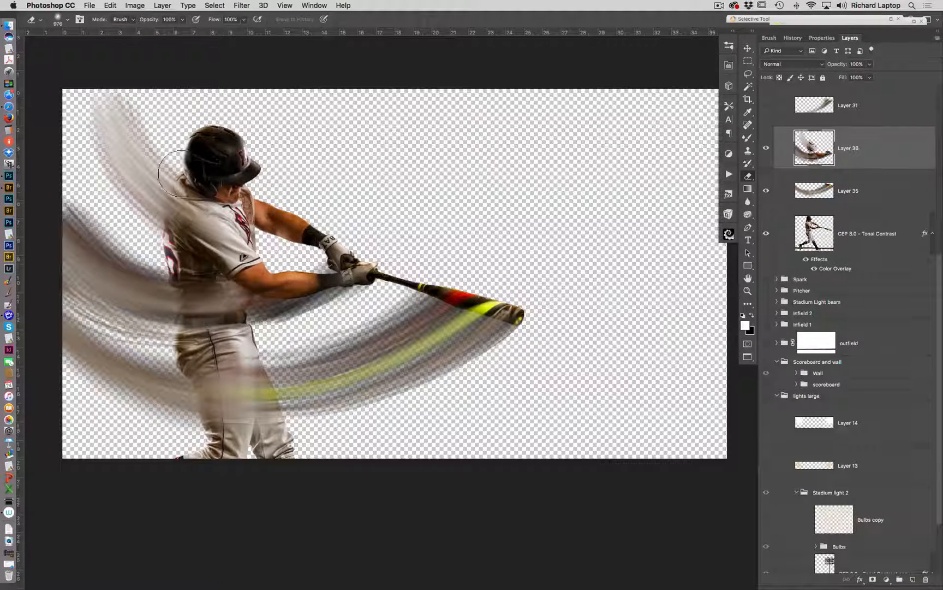
left_click_drag(181, 176, 118, 67)
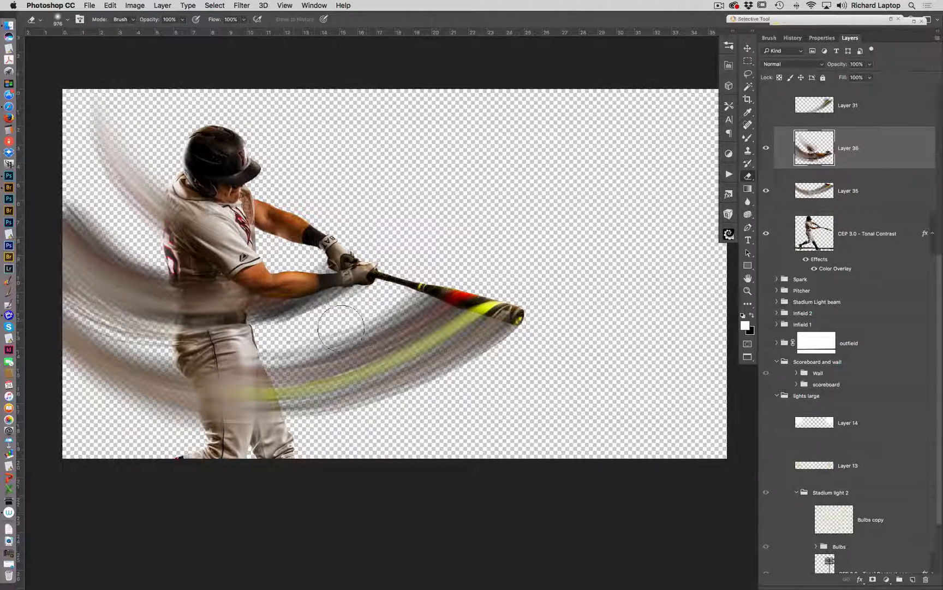
left_click_drag(337, 327, 101, 305)
right_click(101, 305)
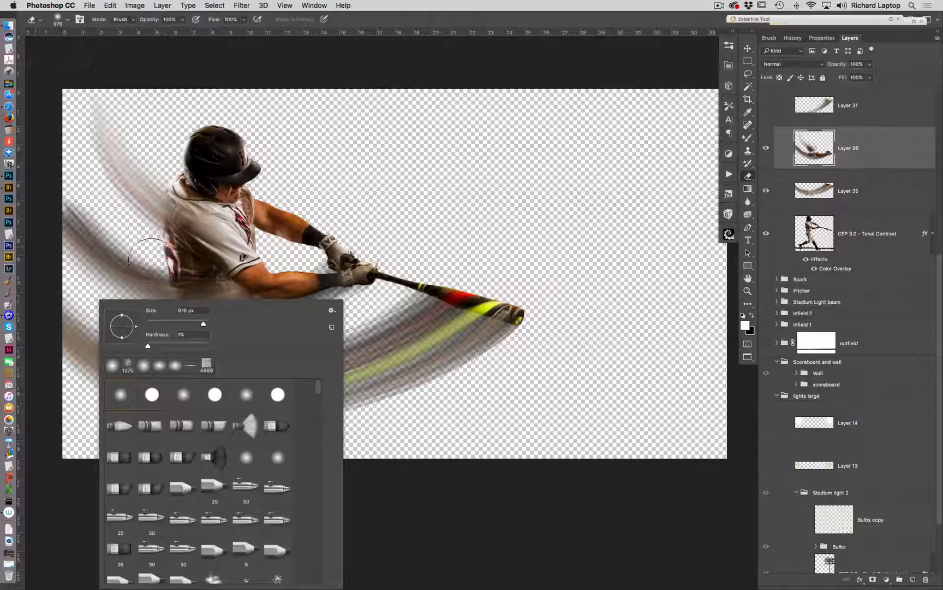
key("Escape")
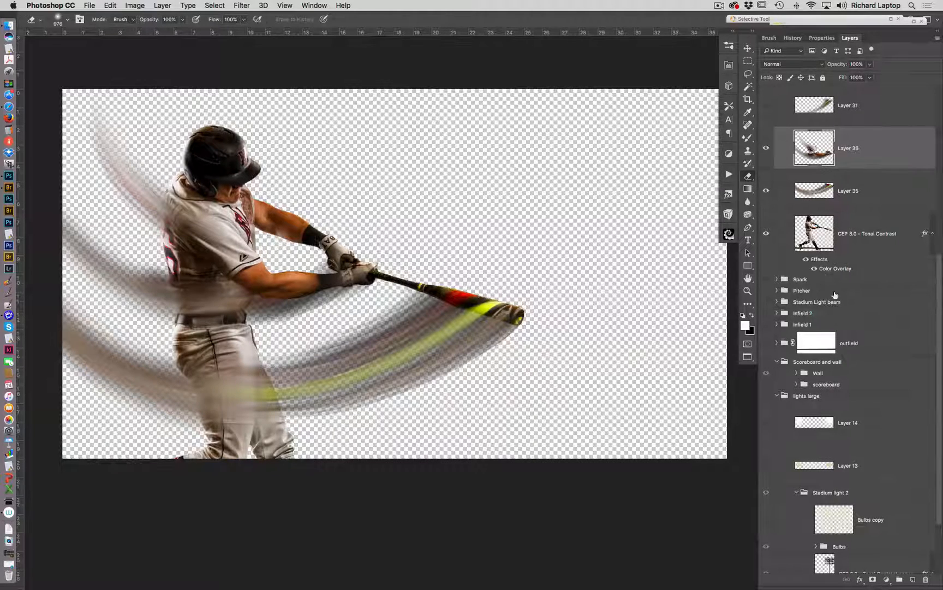
- Show the Stadium Light beam, Infield 2, outfield and Scoreboard and wall groups behind the hitter
left_click(767, 302)
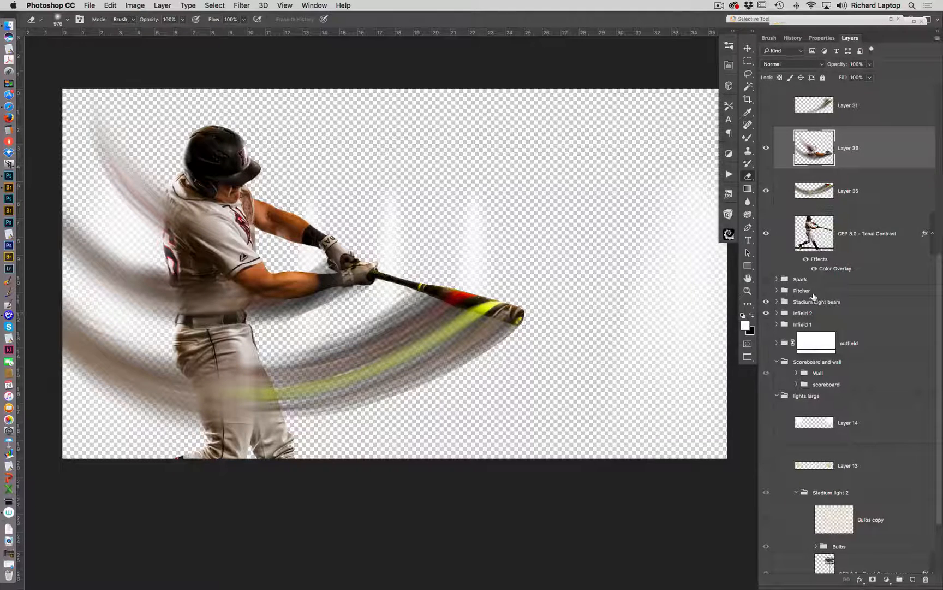
left_click(766, 279)
left_click(767, 279)
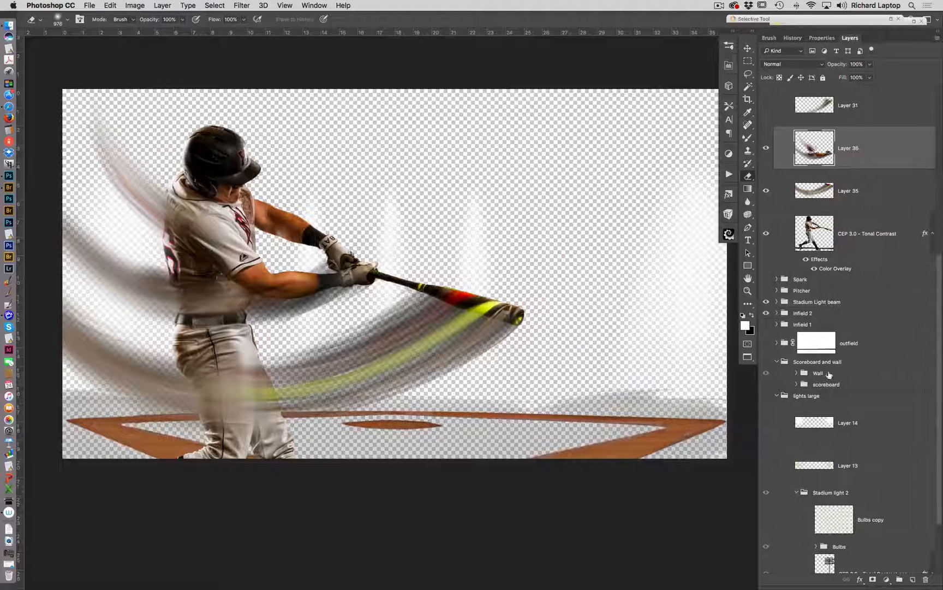
left_click(767, 343)
left_click(766, 361)
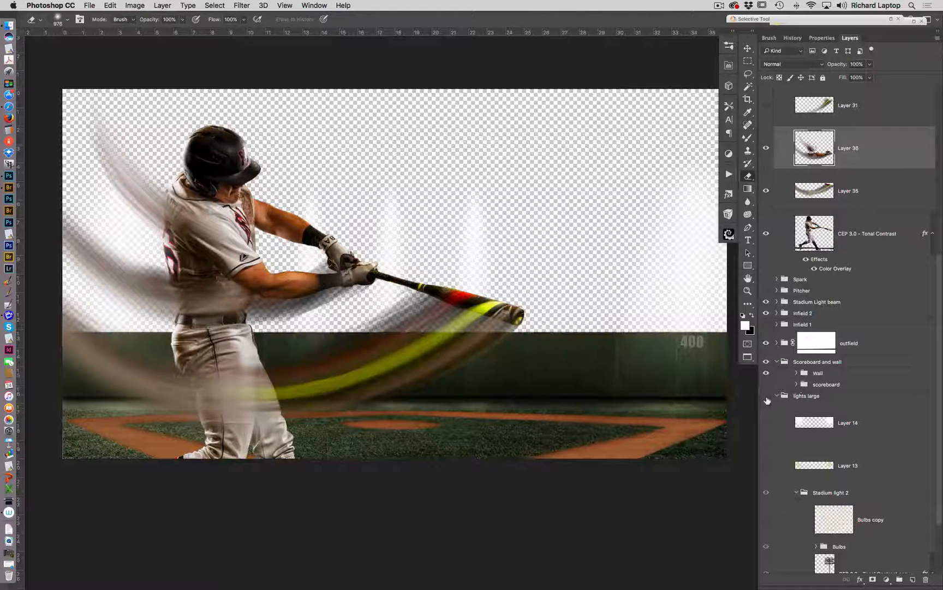
- Show the scoreboard and lights large groups along with Layer 14, Layer 13 and Bulbs copy
left_click(766, 384)
left_click(765, 396)
left_click(766, 422)
left_click(766, 465)
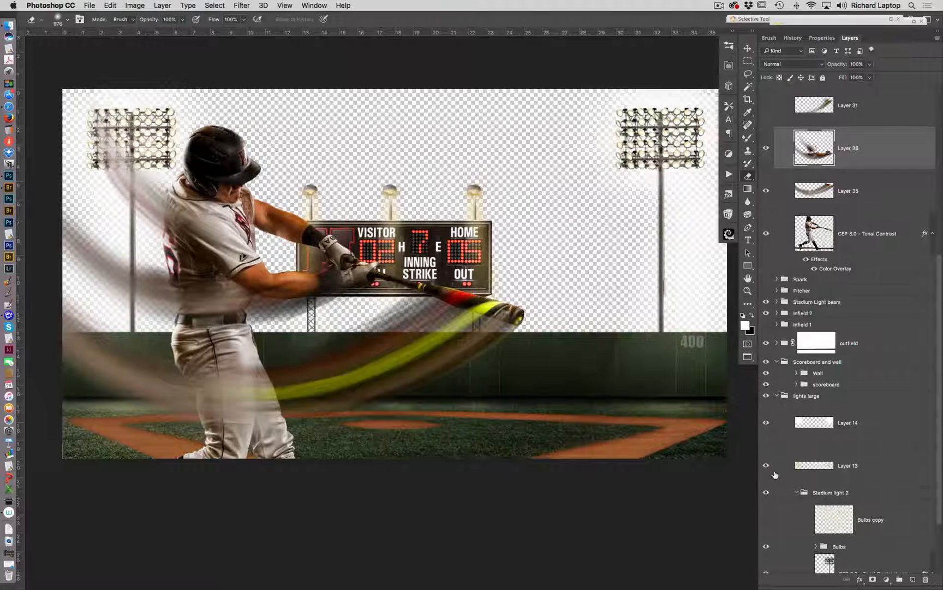
left_click(766, 522)
- Show the Flag, lights and bg groups and hide the lights large group
scroll(919, 559, "down", 4)
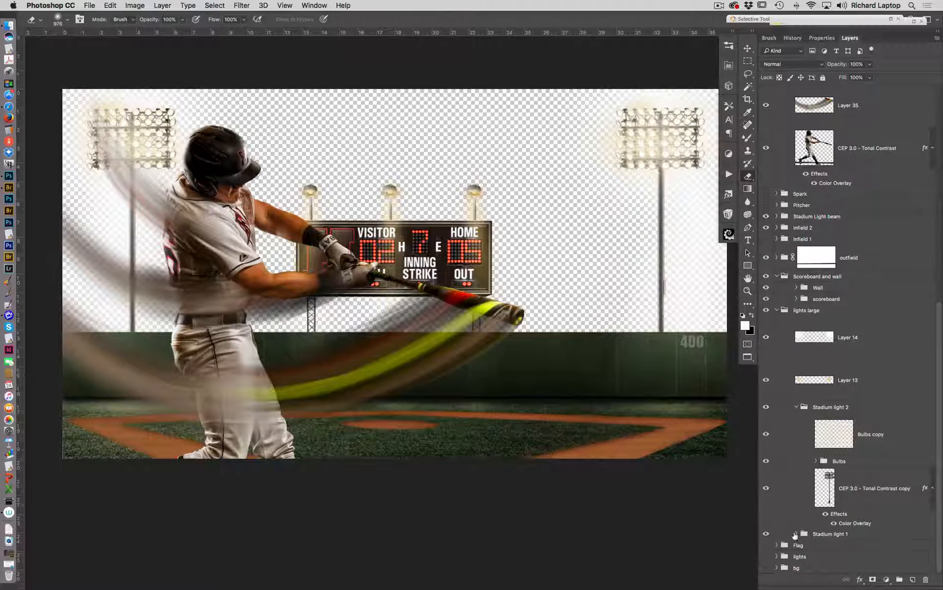
left_click(767, 556)
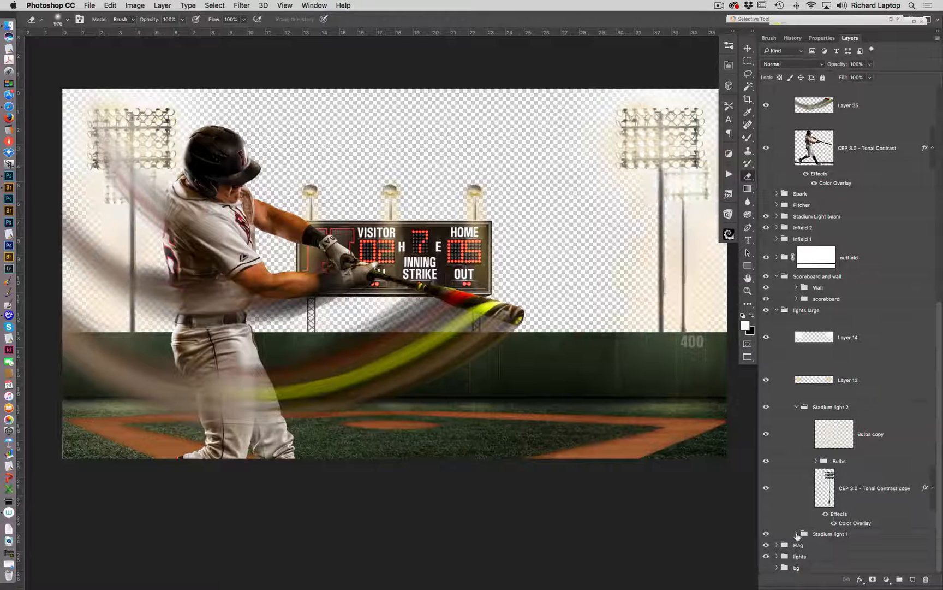
left_click(766, 567)
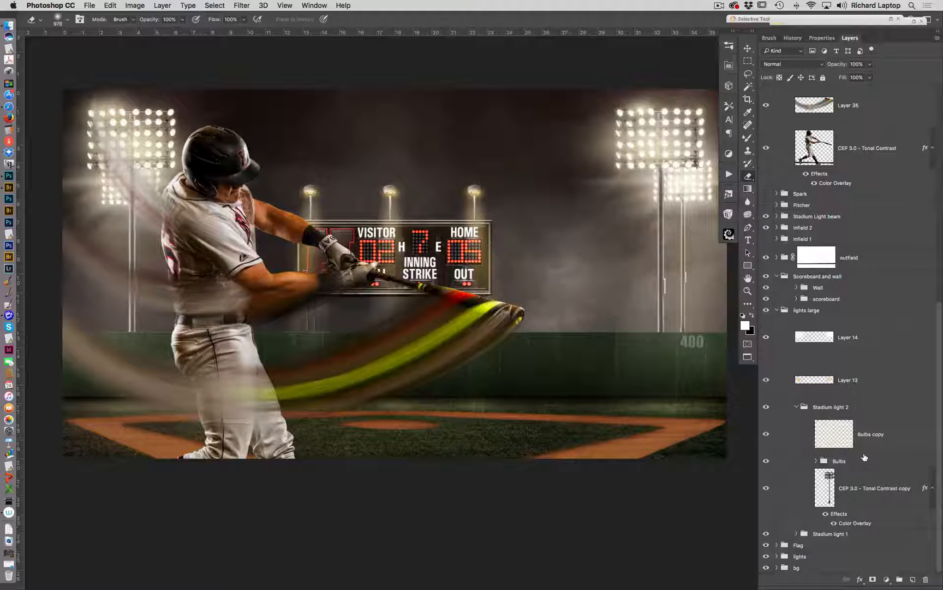
left_click(766, 310)
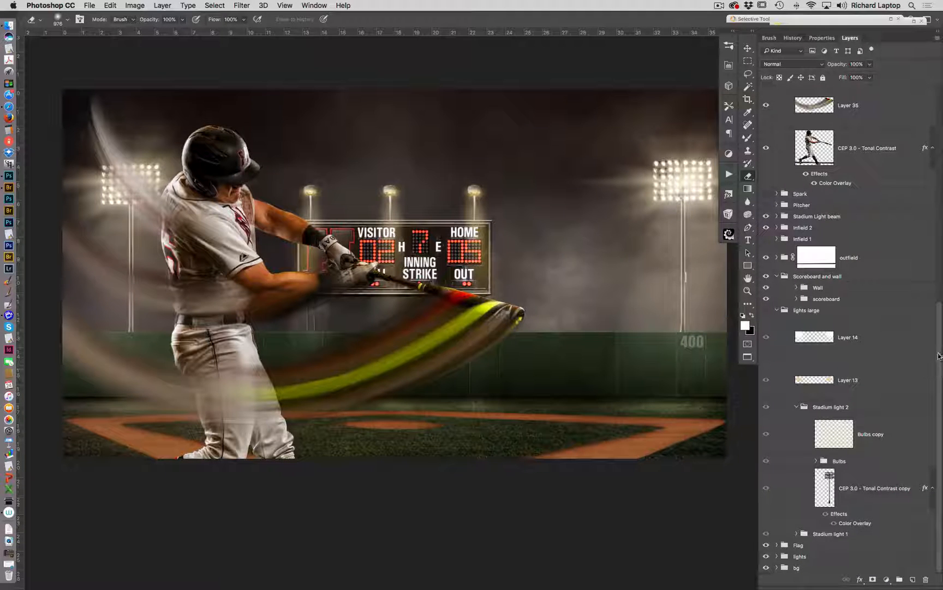
- Erase the shoulder streak from Layer 36 behind the hitter's back with a 1213 px Eraser
scroll(939, 356, "up", 5)
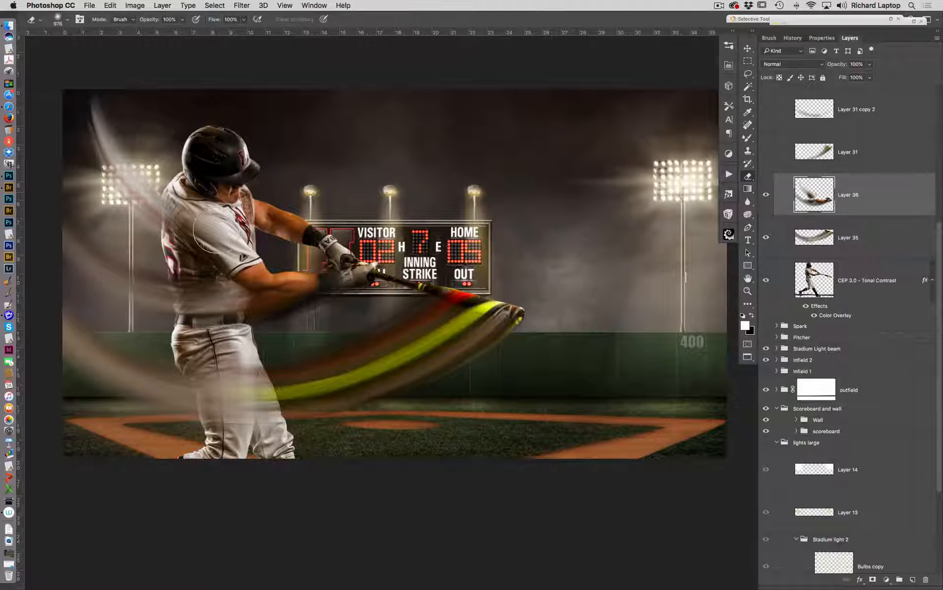
mouse_move(255, 211)
left_mouse_down()
mouse_move(266, 212)
mouse_move(183, 221)
mouse_move(118, 147)
mouse_move(134, 197)
left_mouse_up()
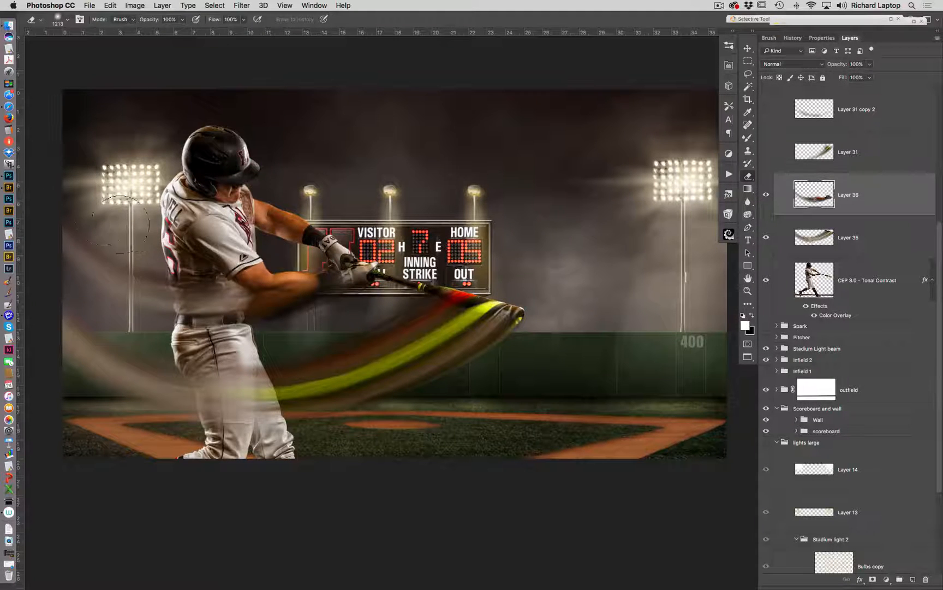
- Lower the opacity of Layer 36 to 49%
left_click(869, 64)
left_click_drag(860, 80, 849, 78)
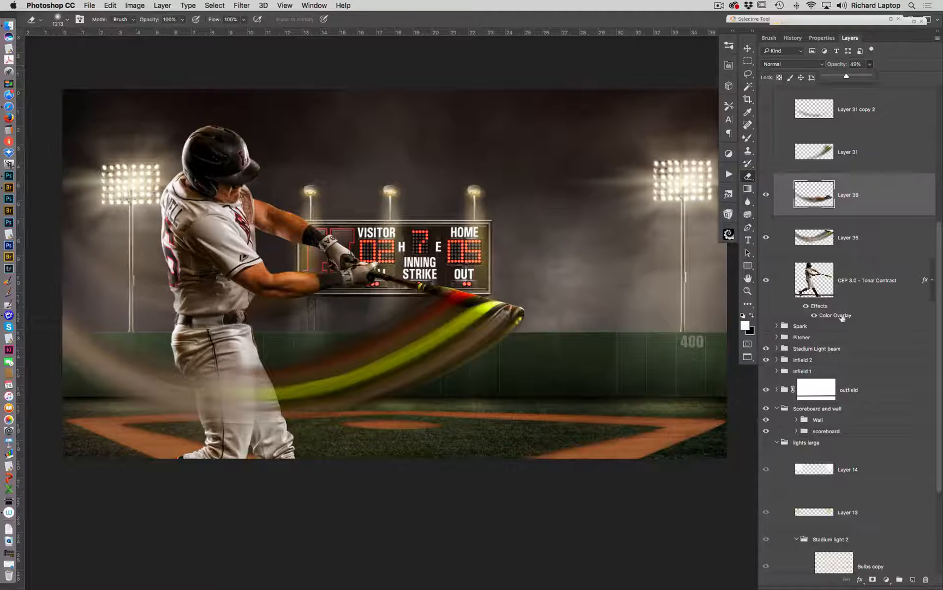
- Check Layer 35 by toggling its visibility, and set its blend mode to Screen with 86% opacity
left_click(853, 220)
left_click(766, 238)
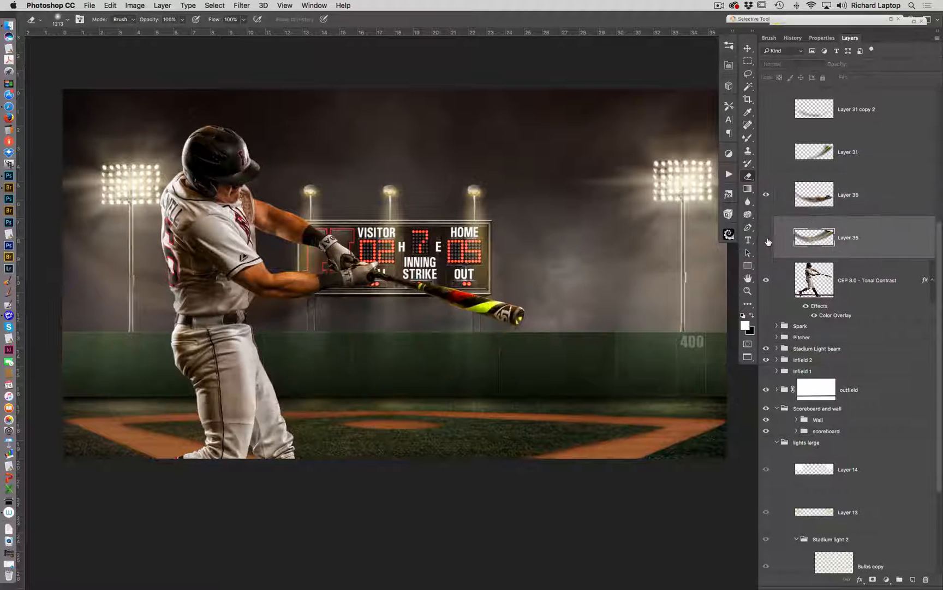
left_click(766, 238)
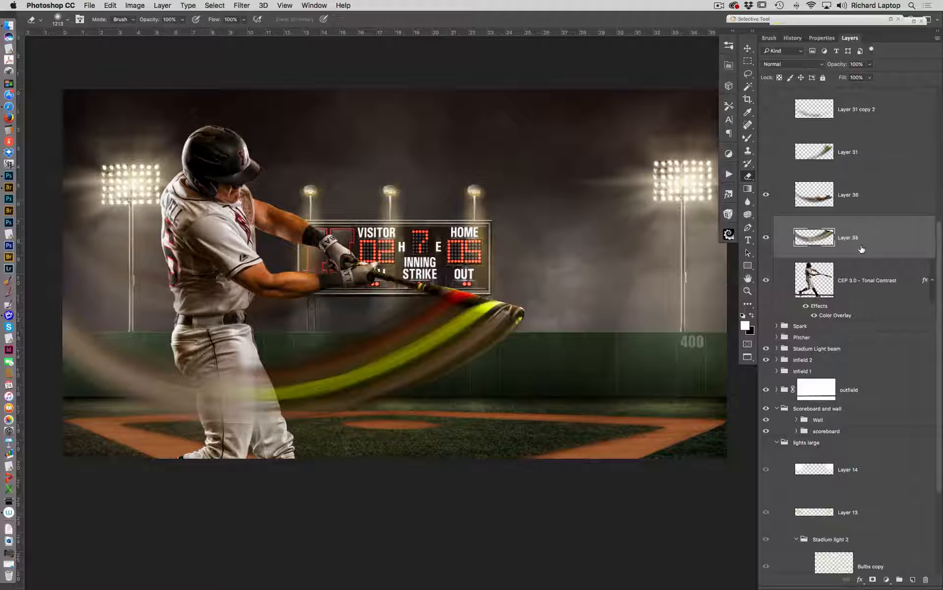
left_click(822, 64)
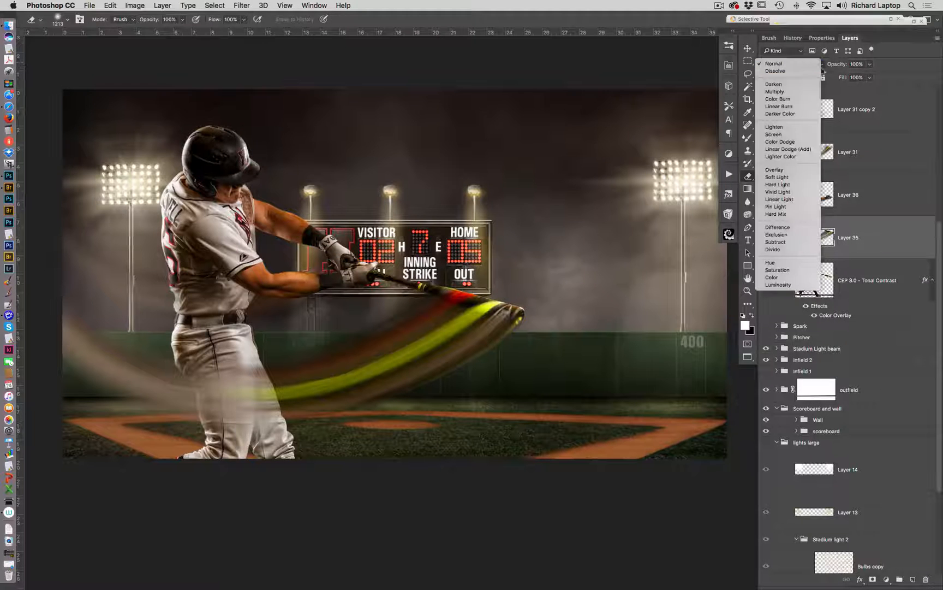
left_click(777, 135)
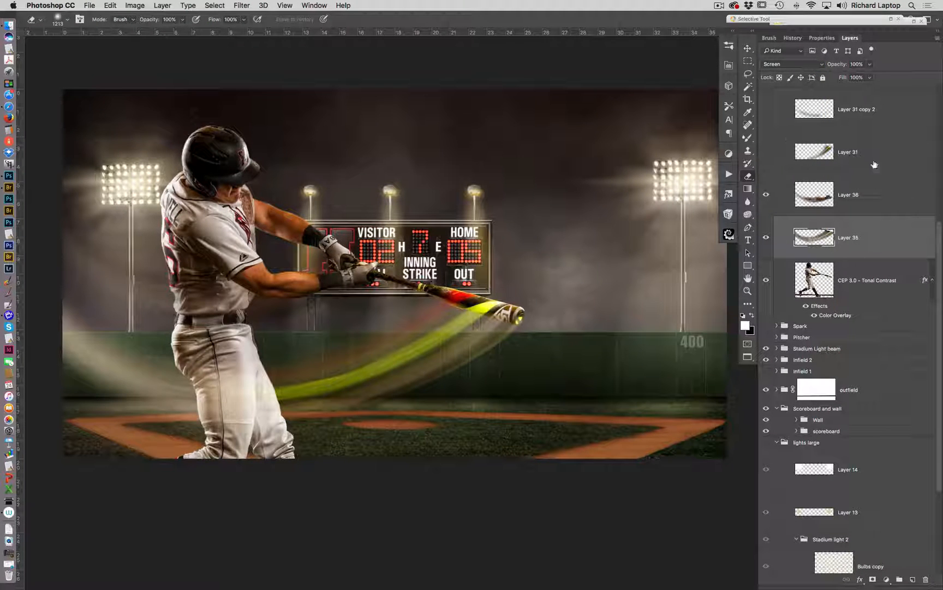
left_click(869, 64)
left_click_drag(871, 77, 863, 79)
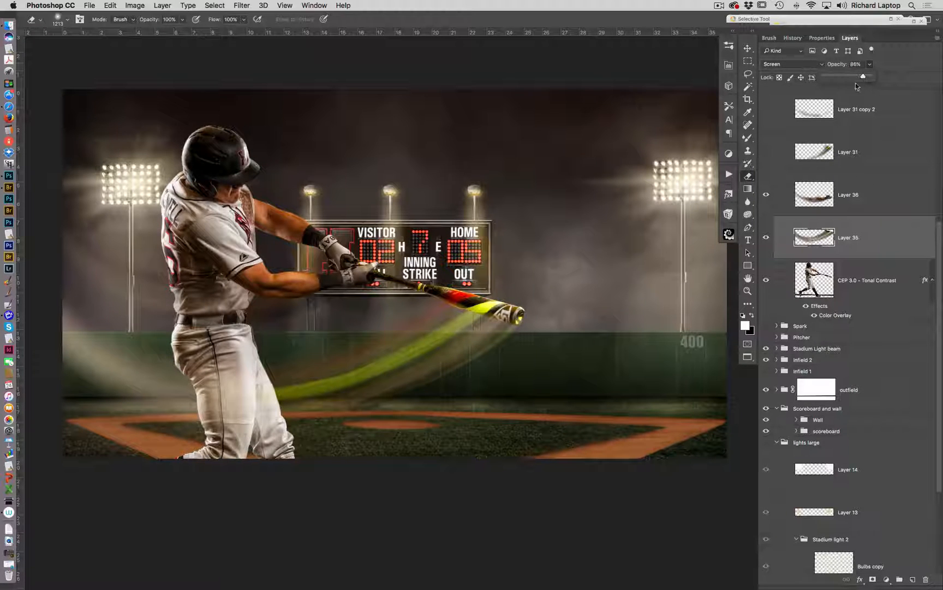
- Duplicate Layer 35 and set the copy to Soft Light at 58% opacity
left_click(876, 244)
key("super+j")
left_click(821, 63)
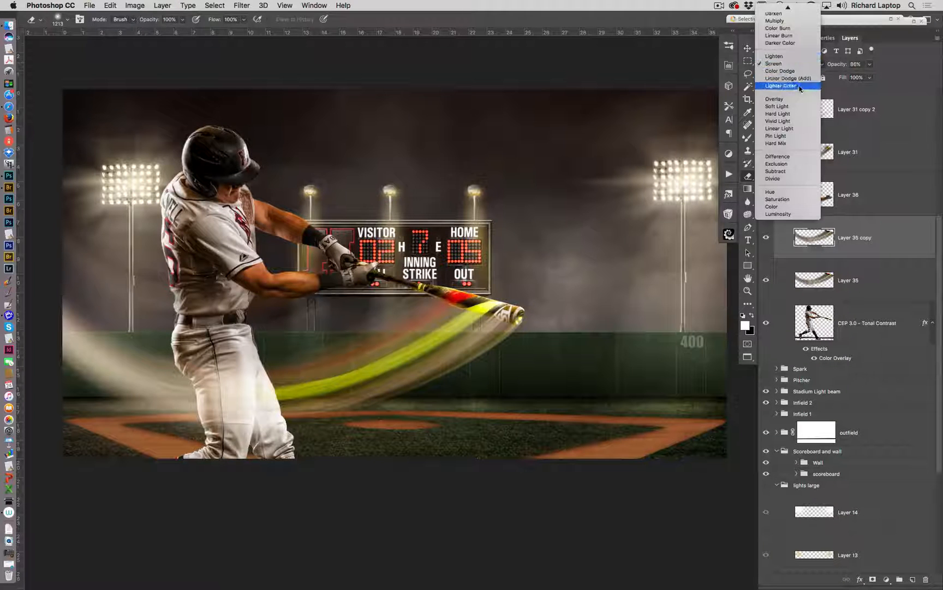
left_click(782, 106)
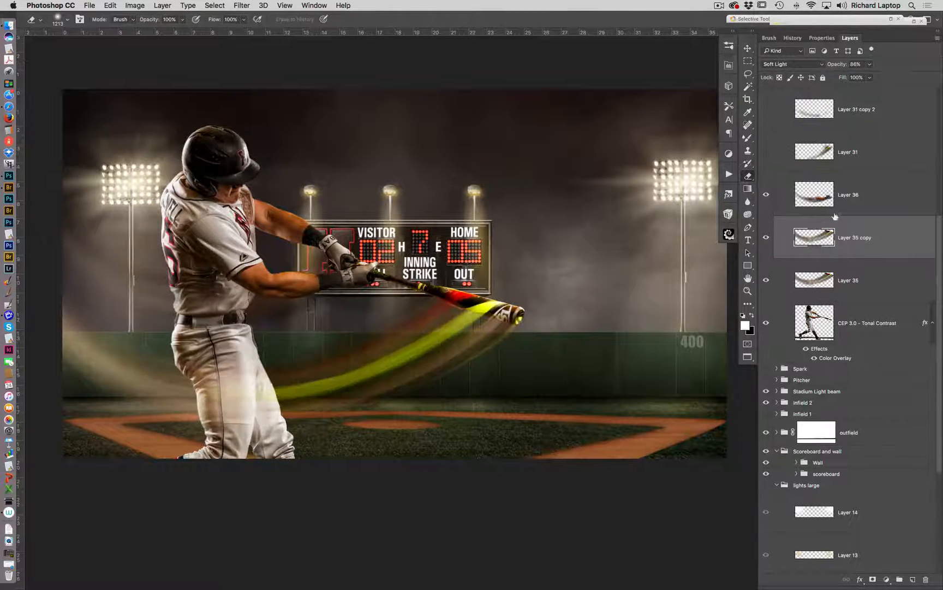
left_click(871, 64)
left_click_drag(872, 77, 855, 79)
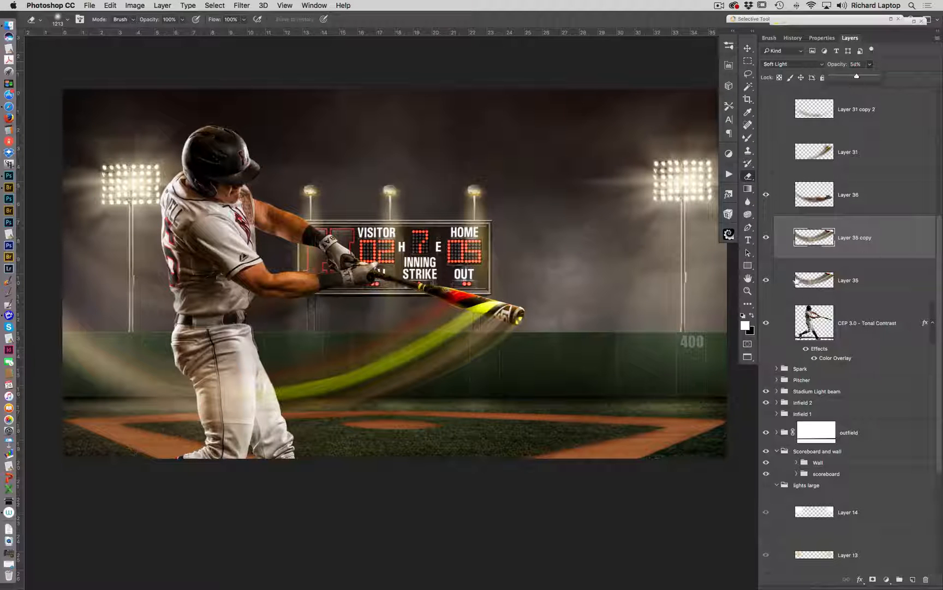
- Toggle Layer 35 and its copy to compare their swing streaks, and make Layer 35 the active layer
left_click(766, 281)
left_click(766, 281)
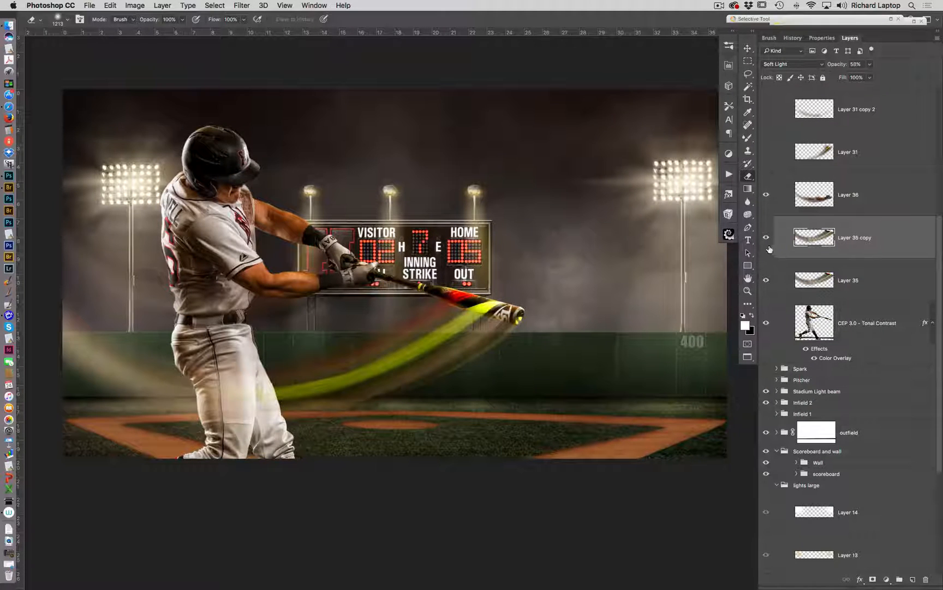
left_click(766, 237)
left_click(886, 279)
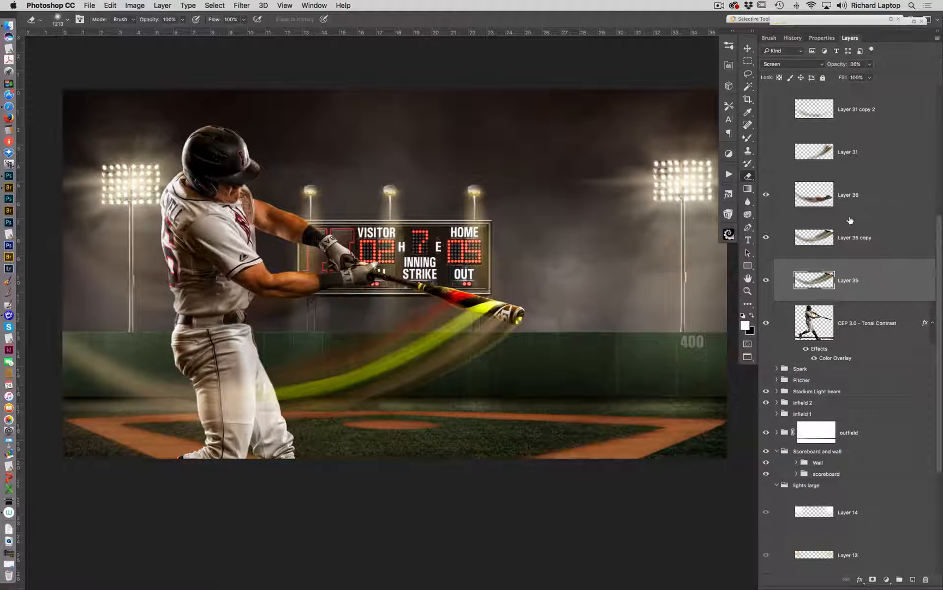
- Try Soft Light on Layer 36, and settle on Screen as its blend mode
left_click(857, 194)
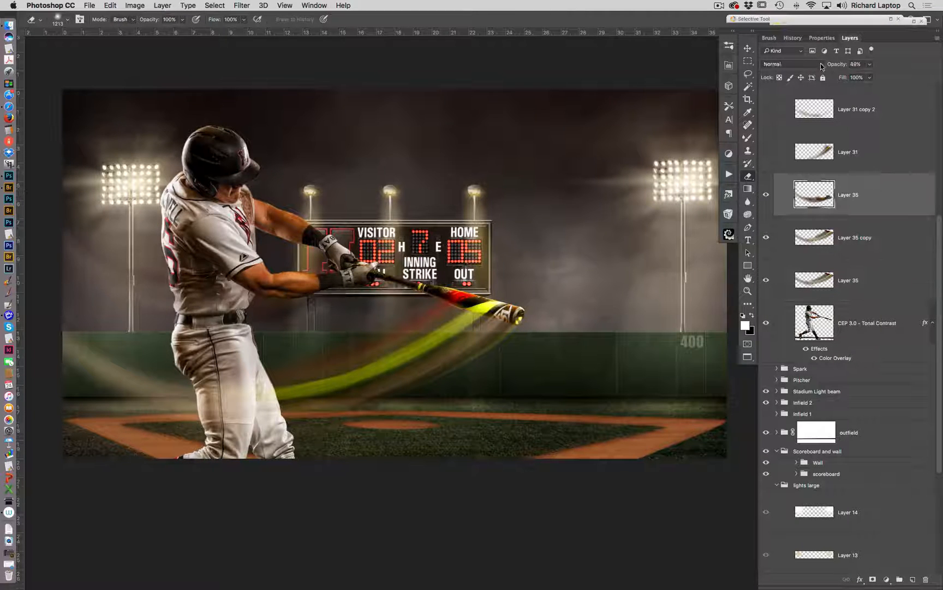
left_click(821, 64)
left_click(781, 177)
left_click(819, 63)
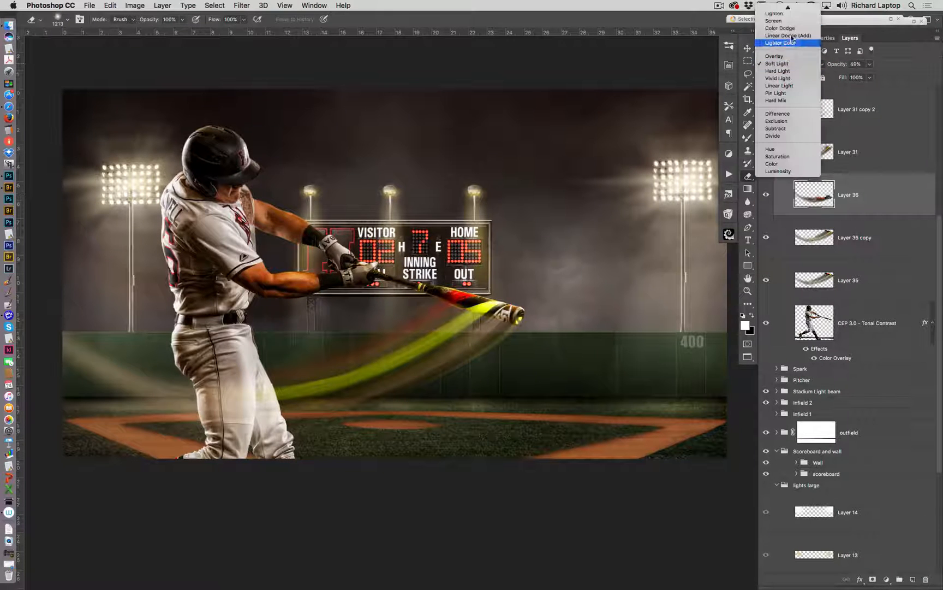
left_click(797, 37)
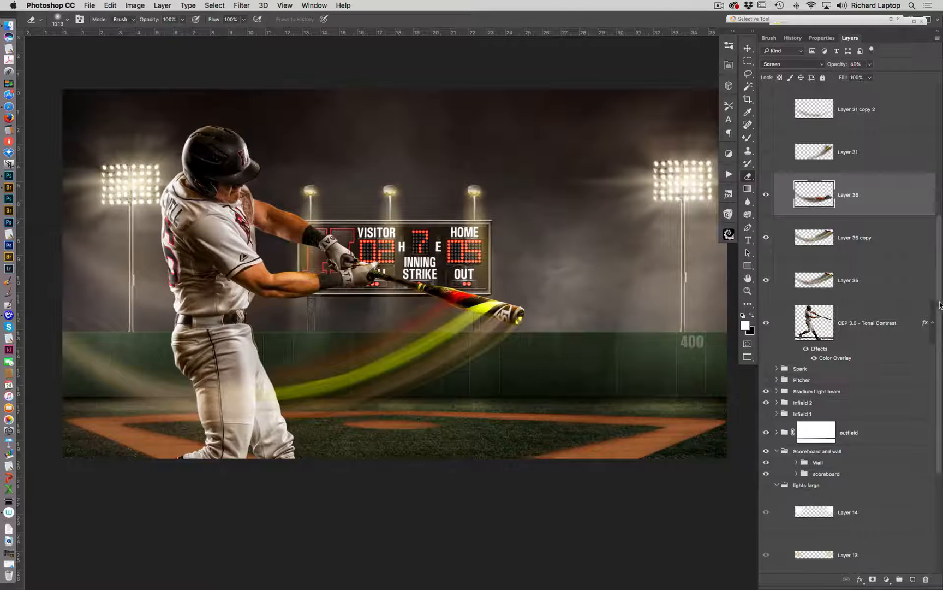
- Compare the hitter scene with the finished Sample 2 image by toggling it, and show the Sample 1 pitcher image
left_click_drag(940, 304, 928, 110)
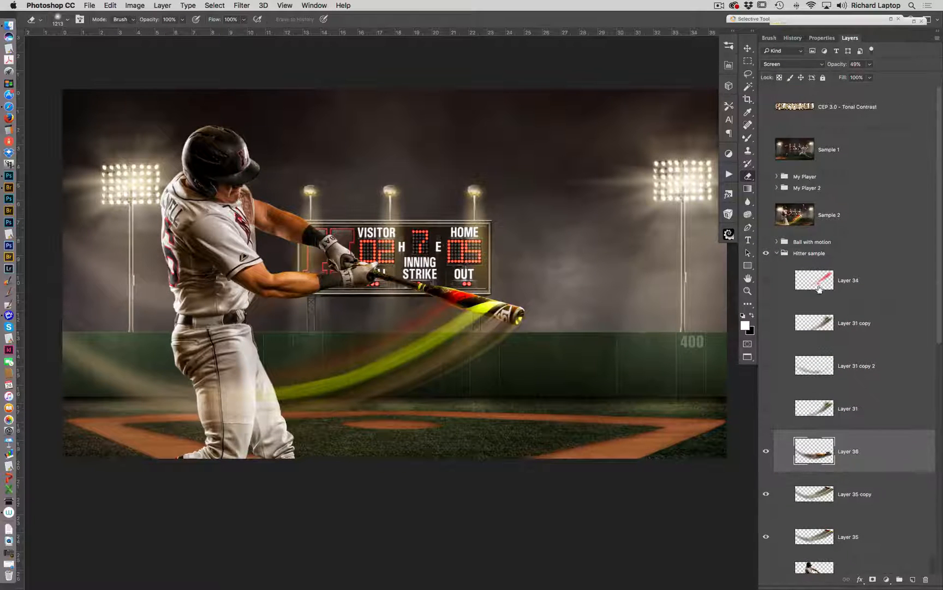
left_click(767, 214)
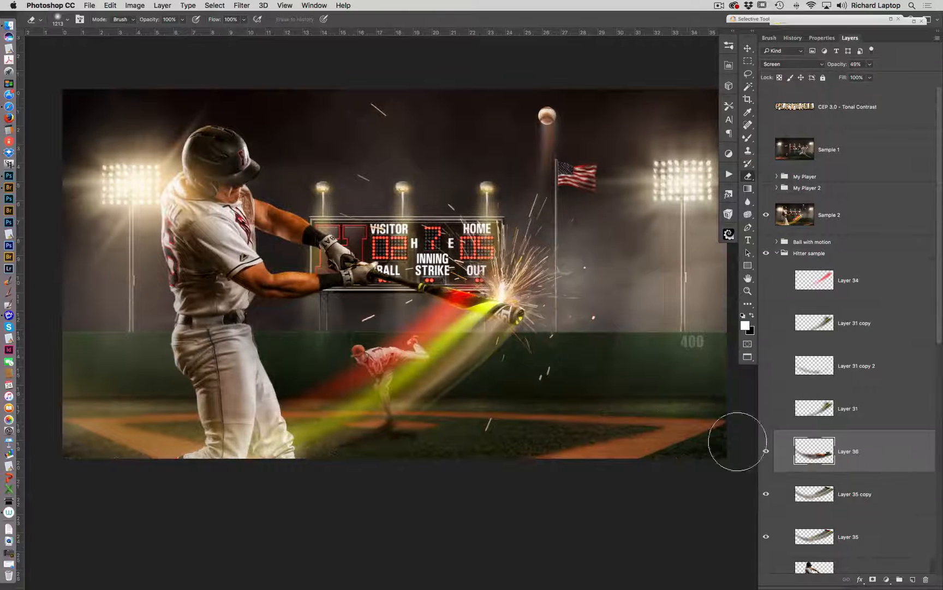
left_click(767, 214)
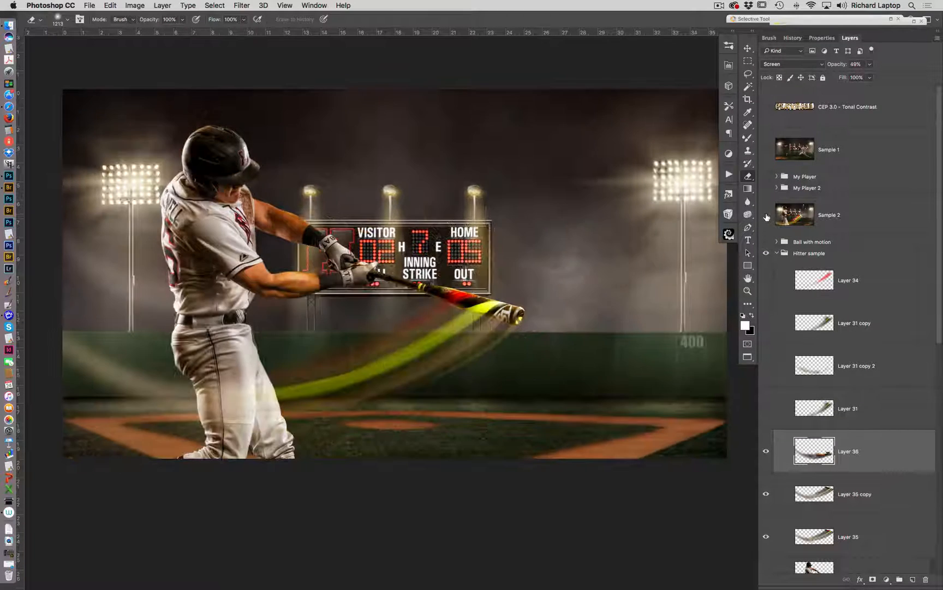
left_click(766, 215)
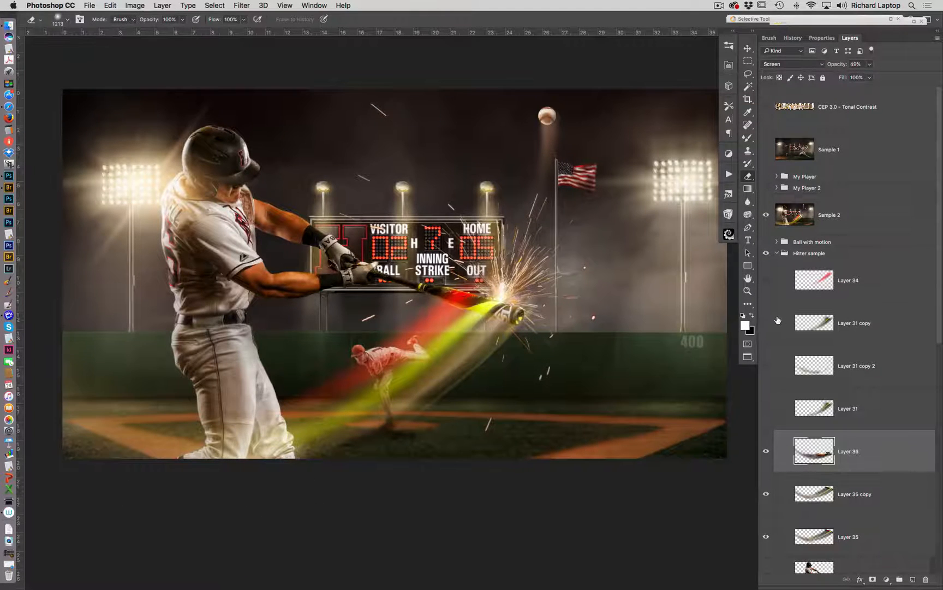
left_click(766, 214)
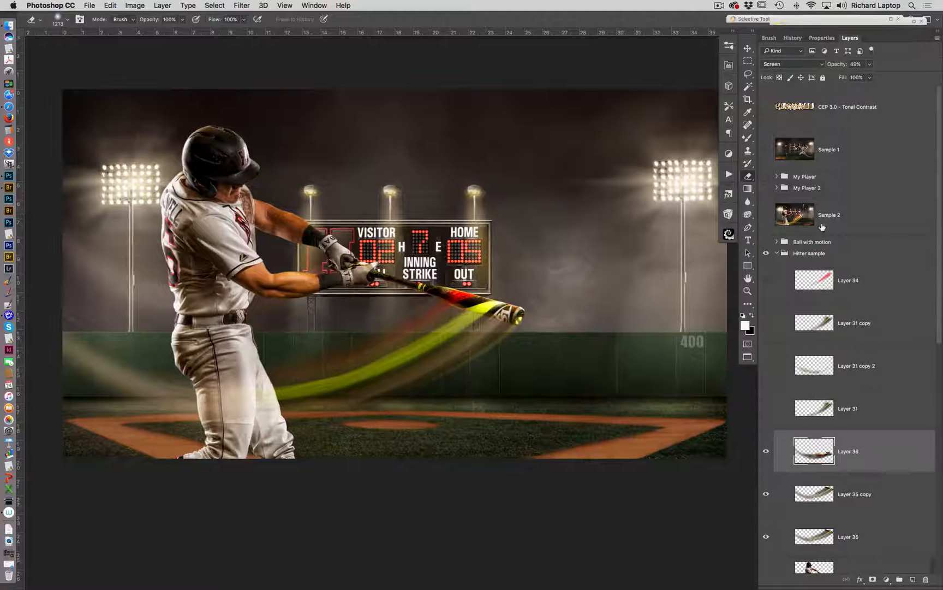
left_click(766, 215)
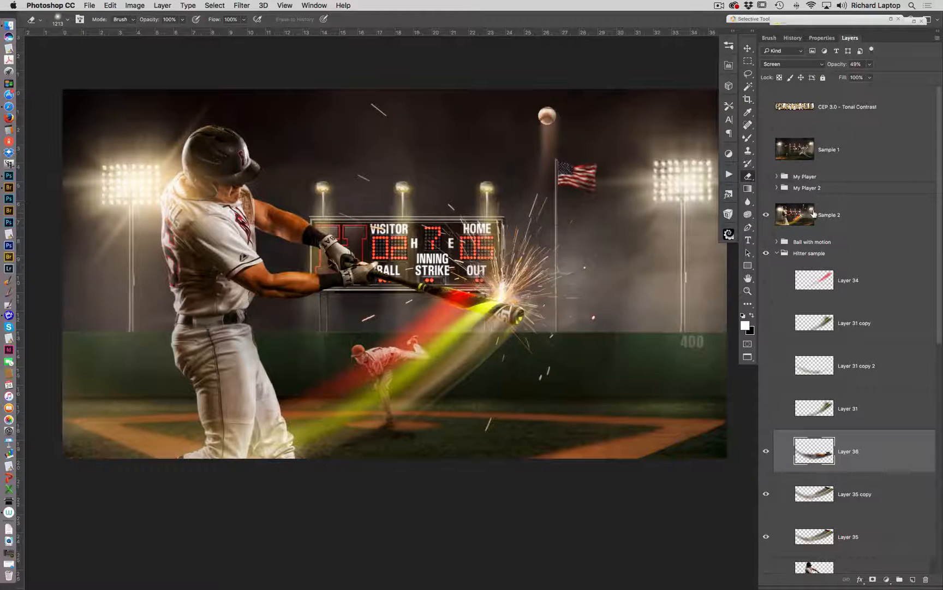
left_click(766, 149)
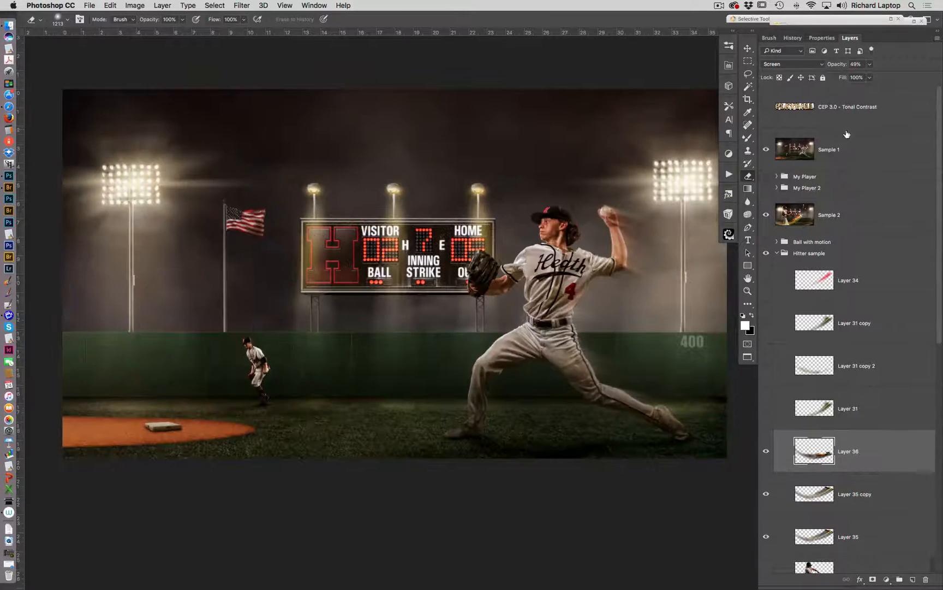